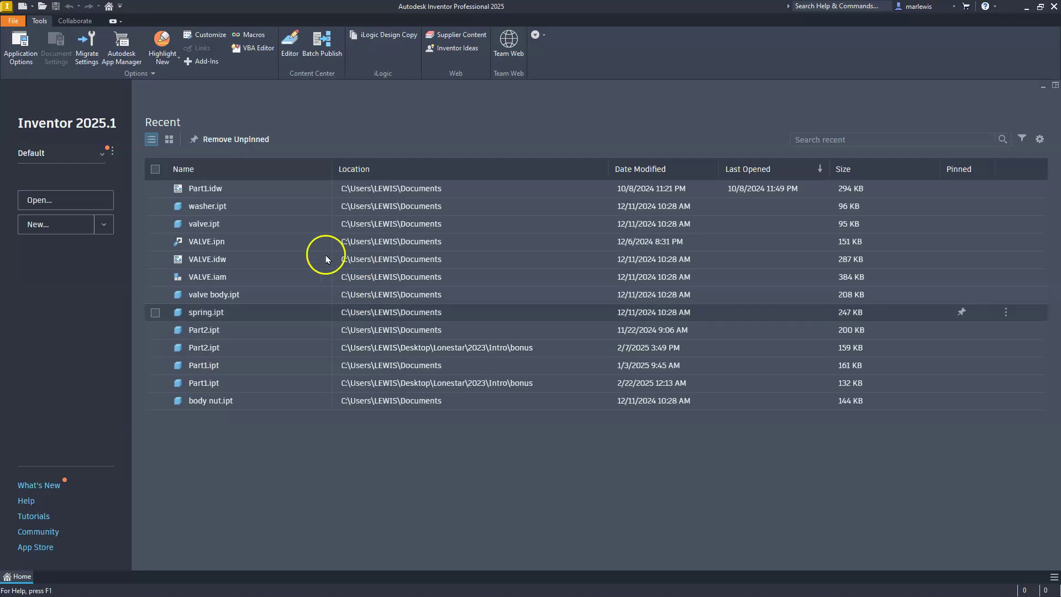
Create a new part file from the Metric Standard (mm).ipt template.
left_click(57, 227)
left_click(34, 224)
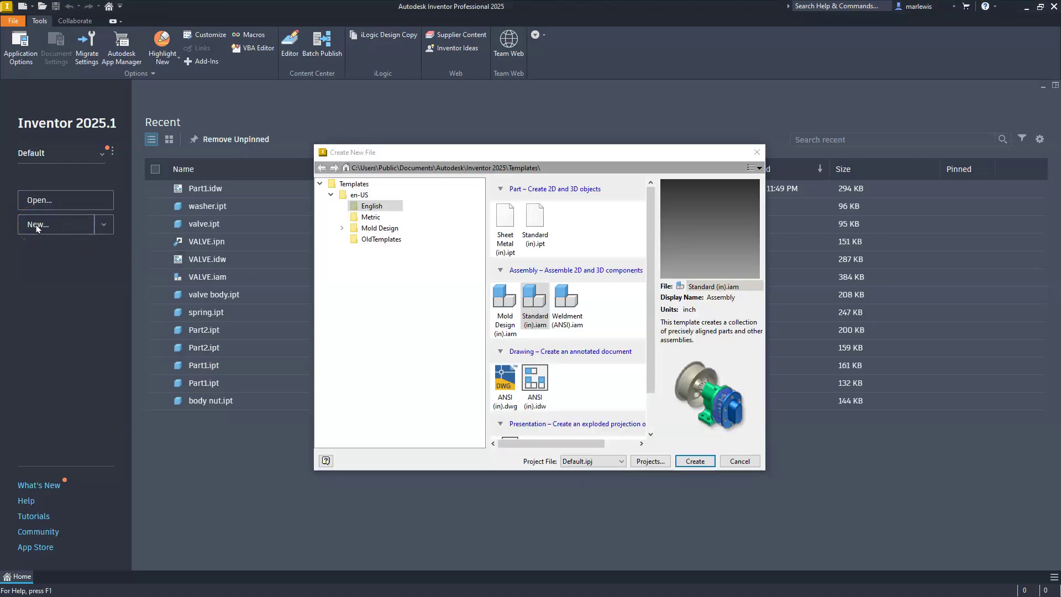
left_click(367, 218)
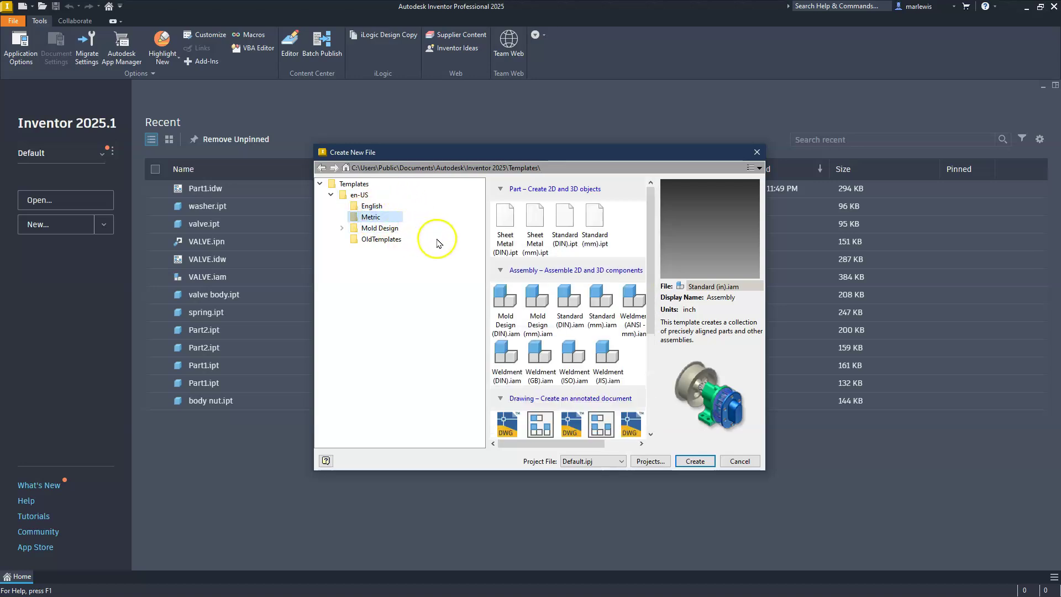
left_click(596, 241)
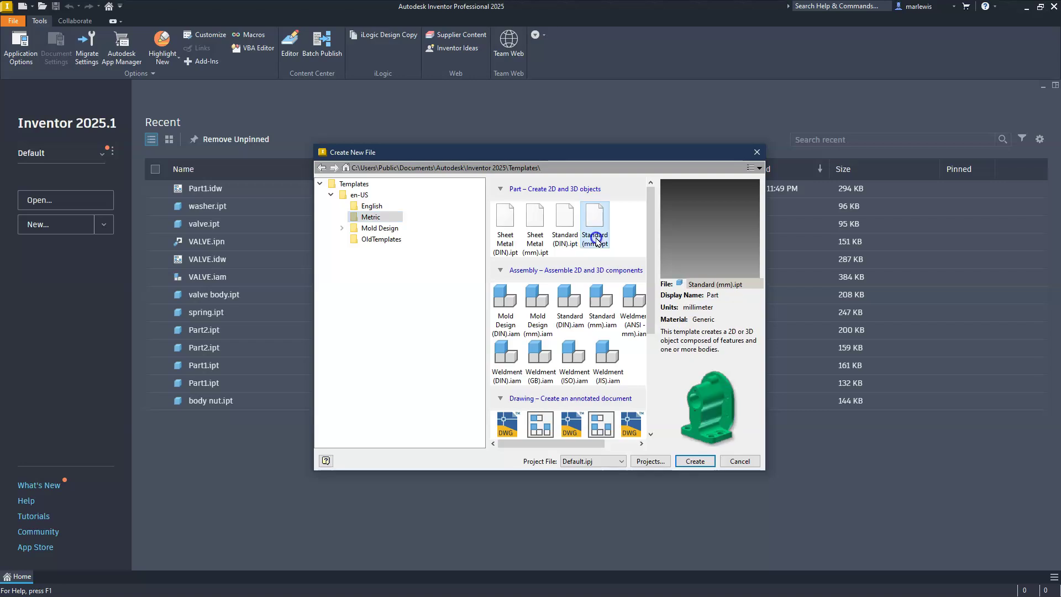
left_click(691, 462)
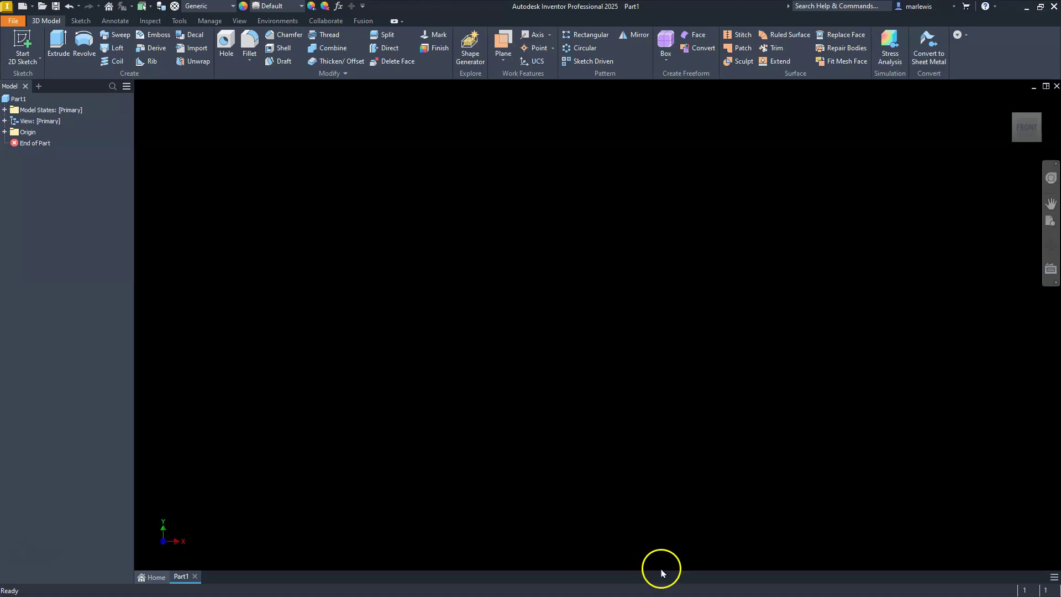
Start a 2D sketch on the horizontal XZ plane and rotate the top view so the X axis runs horizontally.
left_click(21, 45)
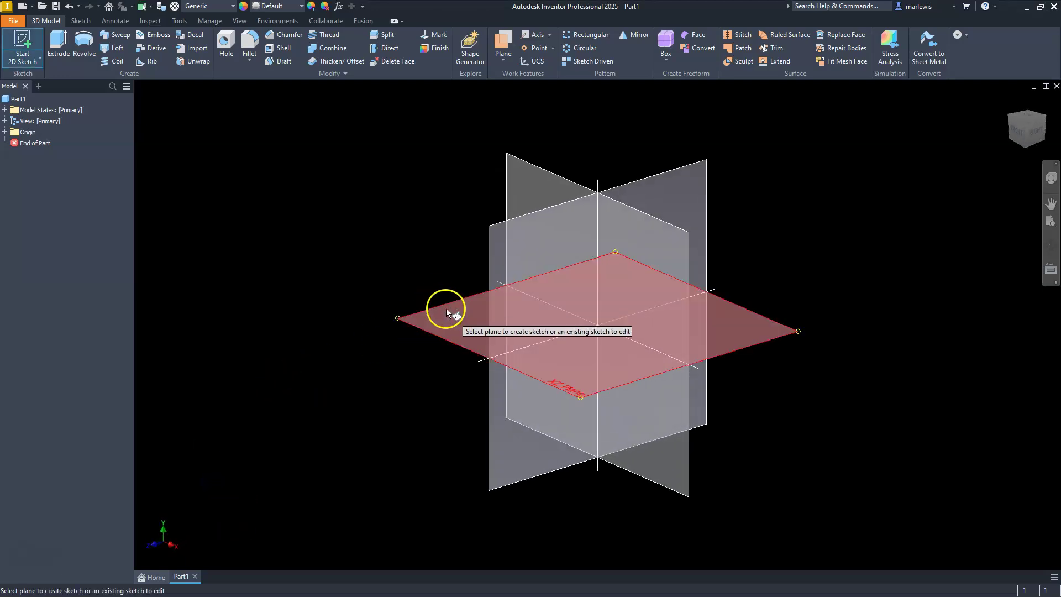
left_click(446, 311)
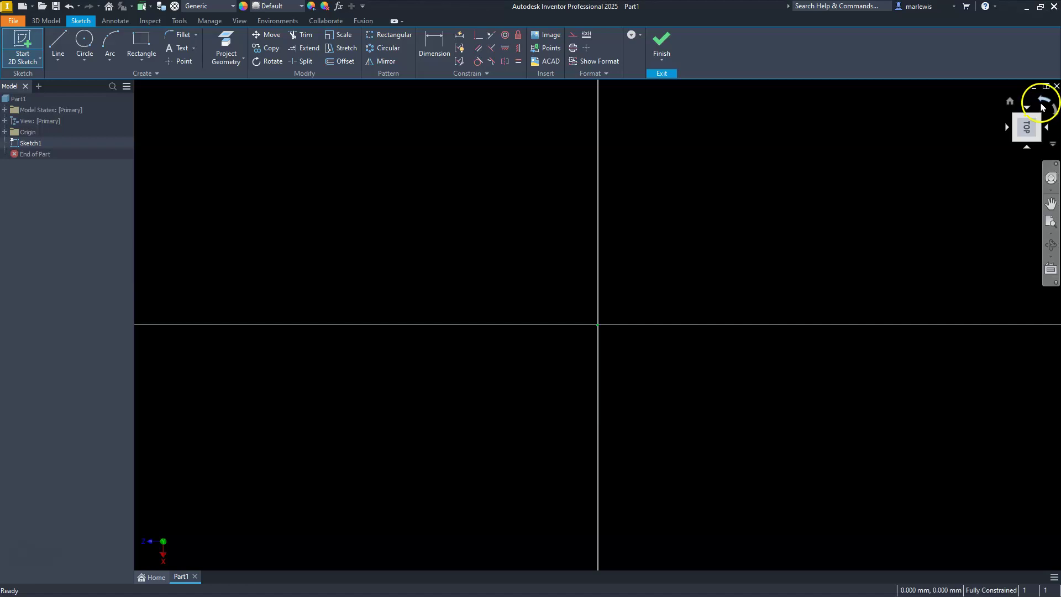
left_click(1041, 105)
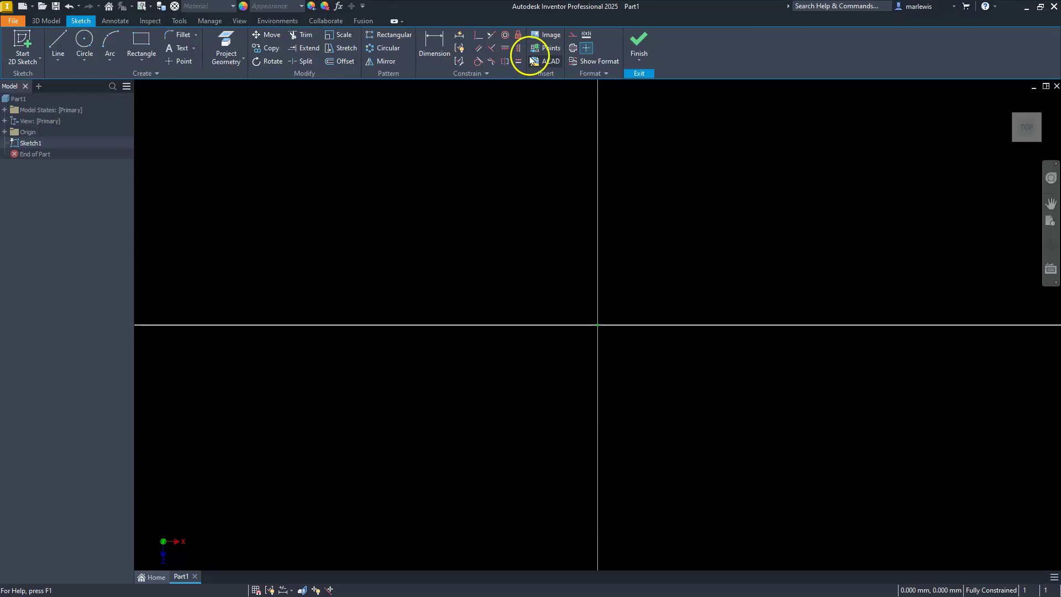
Sketch a two-point rectangle to the left of the origin with its right edge lying on the vertical axis.
left_click(142, 43)
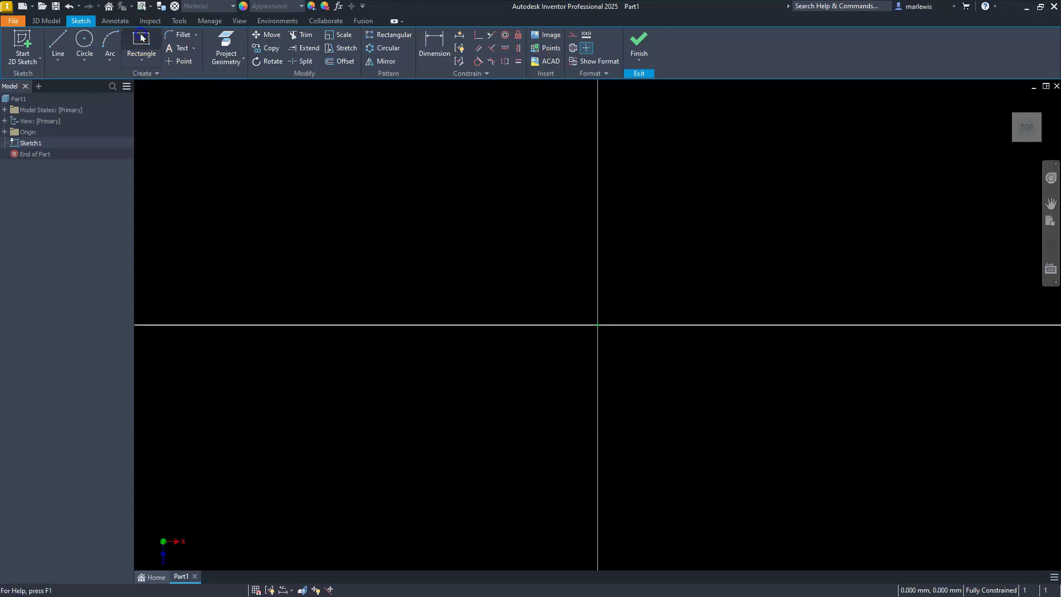
left_click(597, 229)
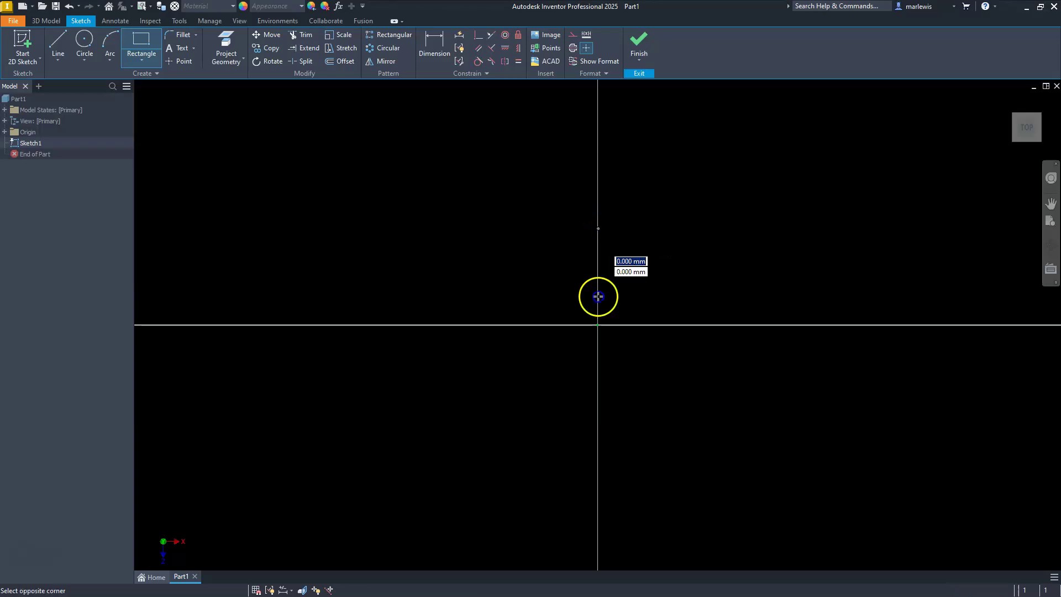
left_click(280, 421)
key("Escape")
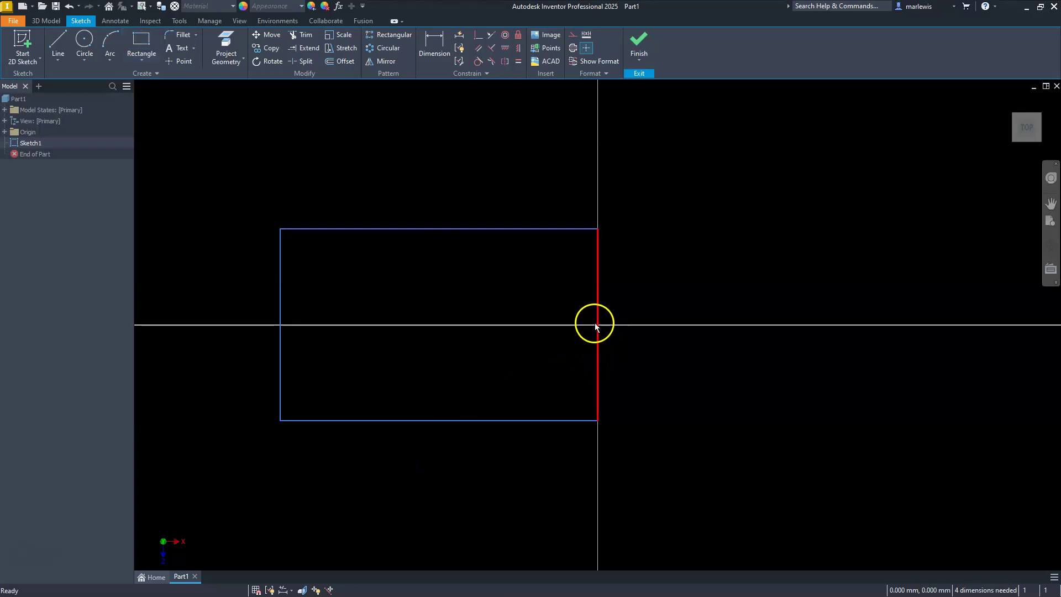
Move the rectangle's right edge off the vertical axis and constrain its midpoint coincident with the origin.
left_click_drag(597, 349, 552, 354)
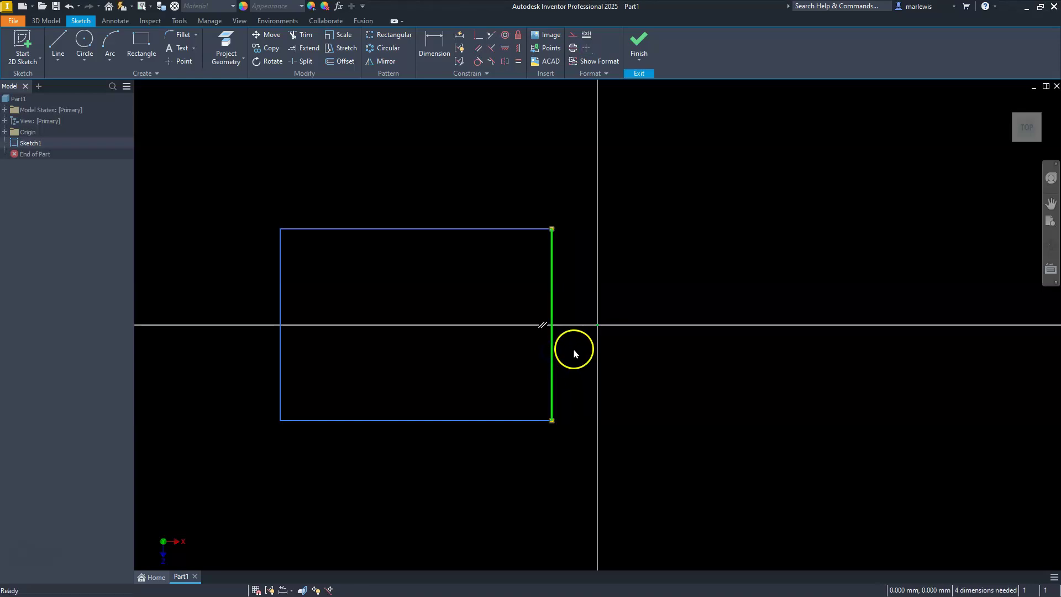
left_click(574, 351)
scroll(574, 349, "down", 5)
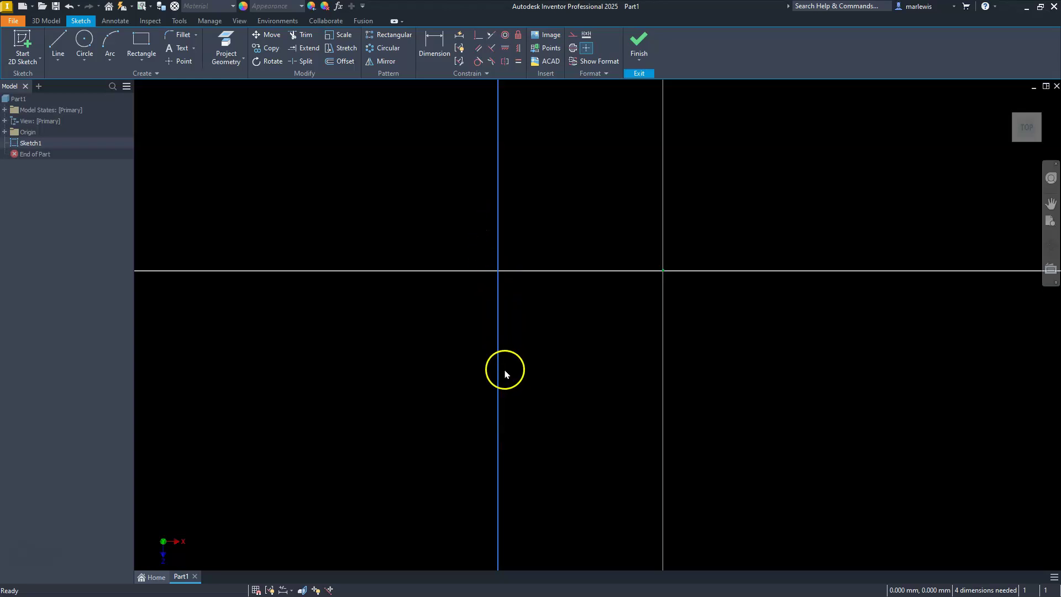
scroll(576, 334, "up", 3)
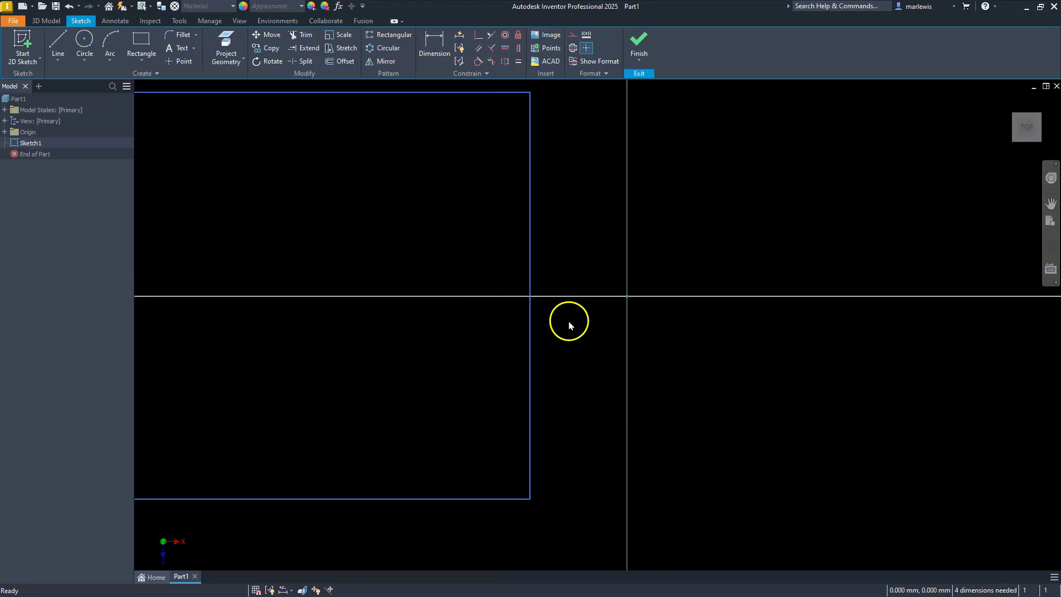
left_click(478, 35)
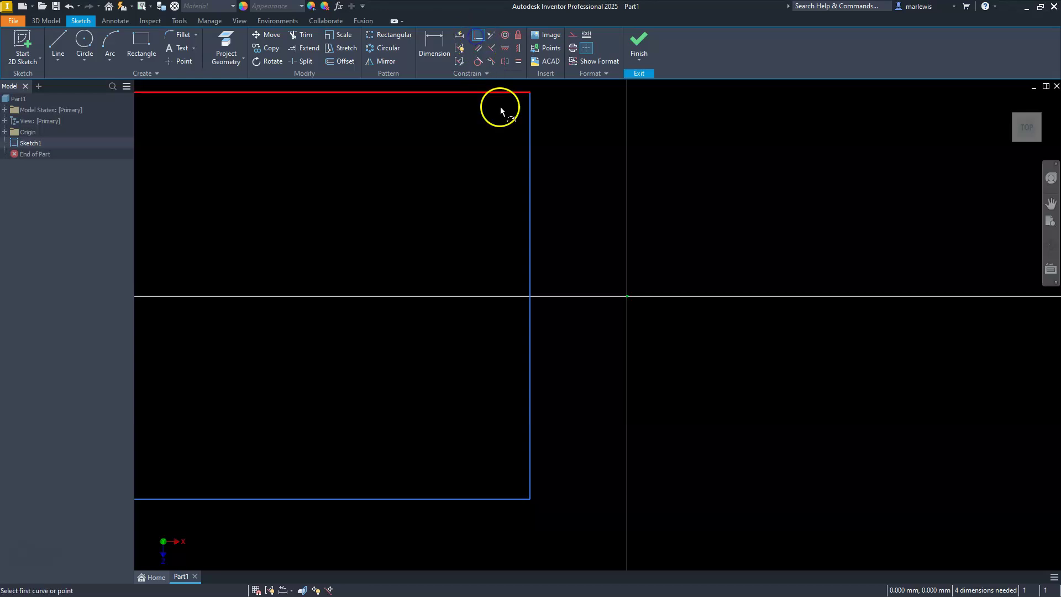
left_click(530, 295)
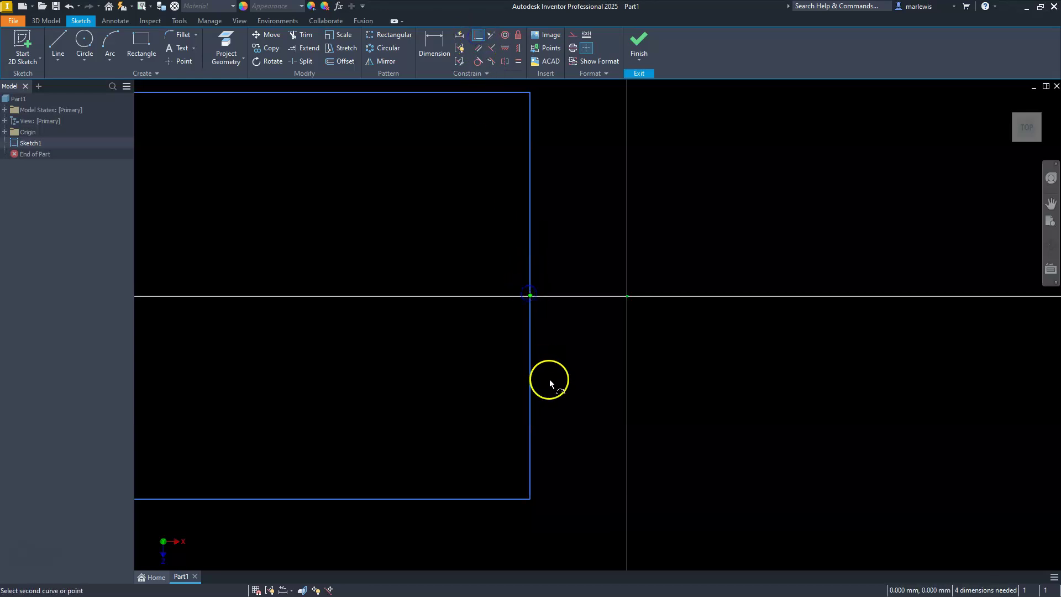
left_click(627, 295)
scroll(664, 401, "down", 10)
key("Escape")
scroll(569, 381, "up", 6)
scroll(658, 384, "down", 4)
scroll(685, 386, "up", 6)
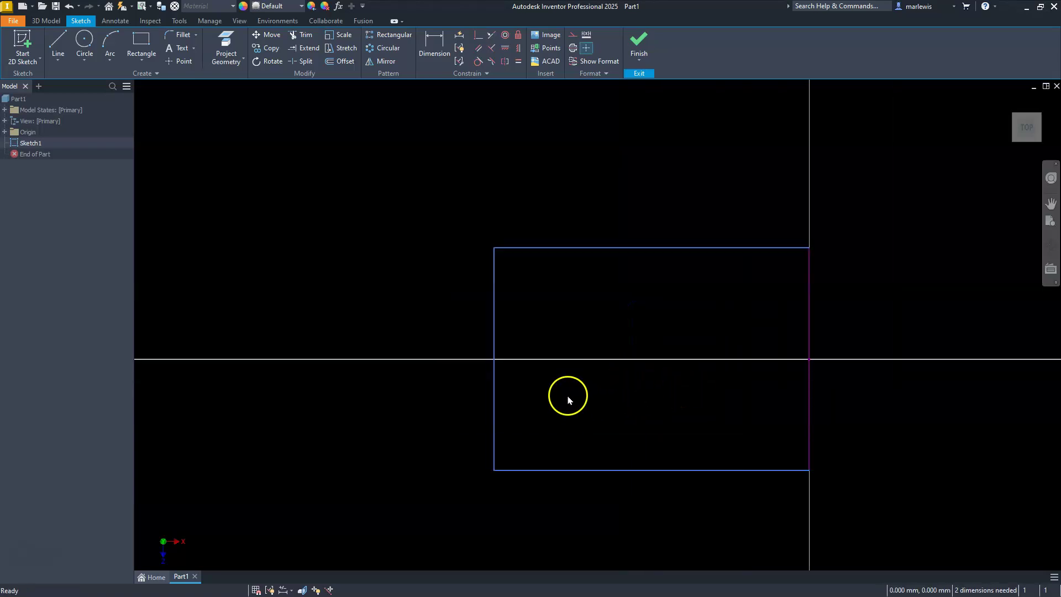
Sketch a circle centred on the midpoint of the rectangle's left edge, passing through the upper-left corner.
left_click(84, 40)
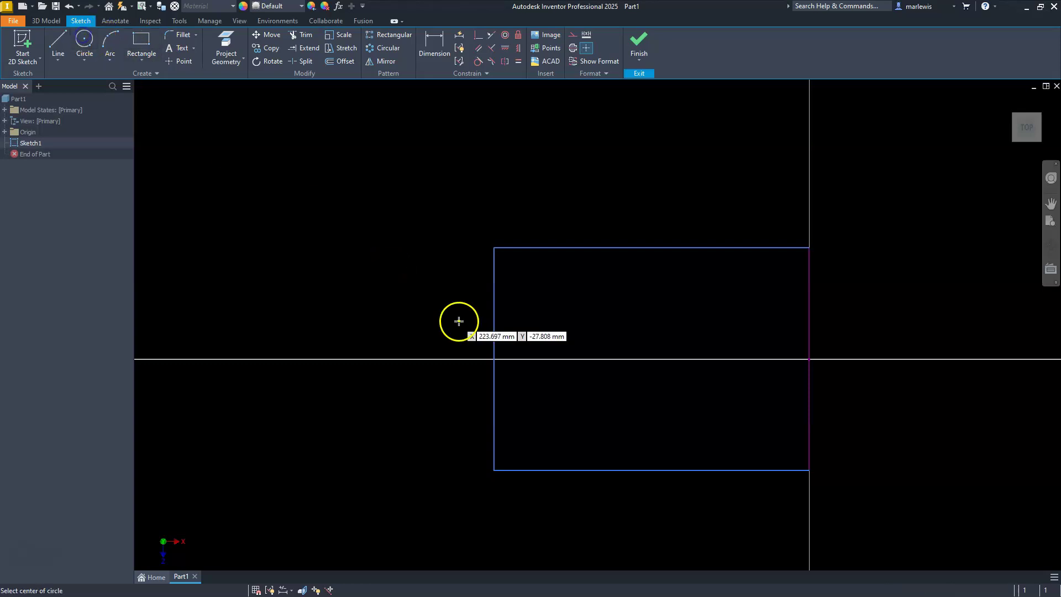
left_click(495, 360)
left_click(495, 248)
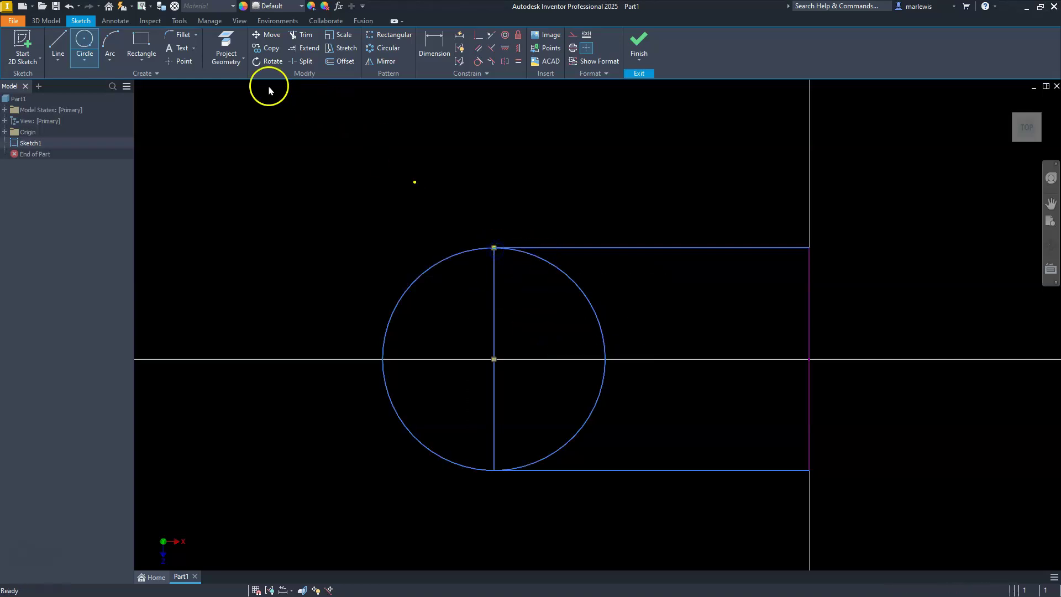
key("Escape")
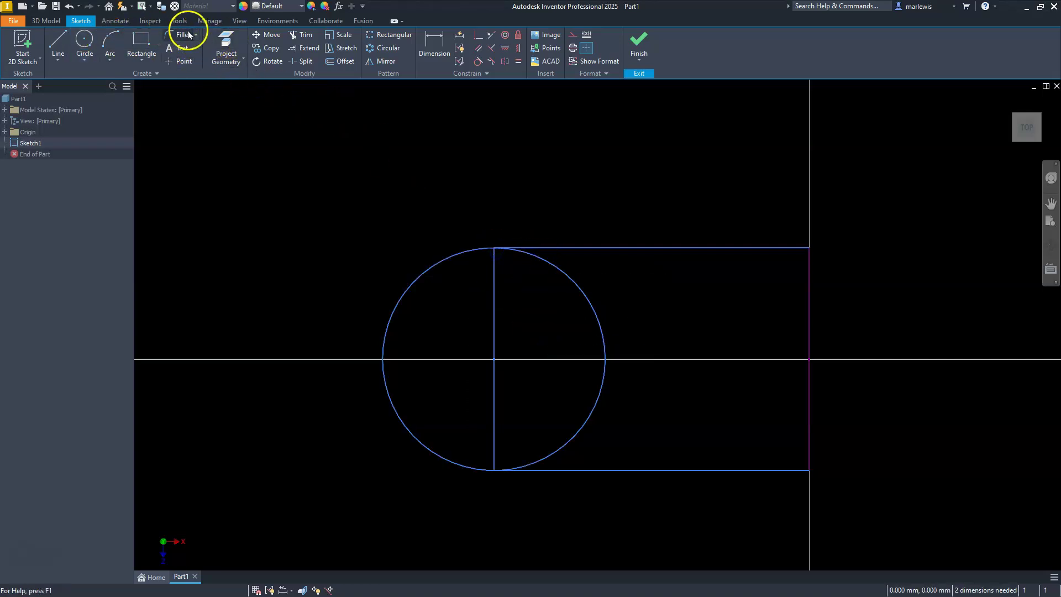
Trim away the circle's inner half and the rectangle's left edge to leave a rounded-end profile.
left_click(302, 35)
left_click(589, 305)
left_click(493, 295)
right_click(561, 456)
left_click(552, 431)
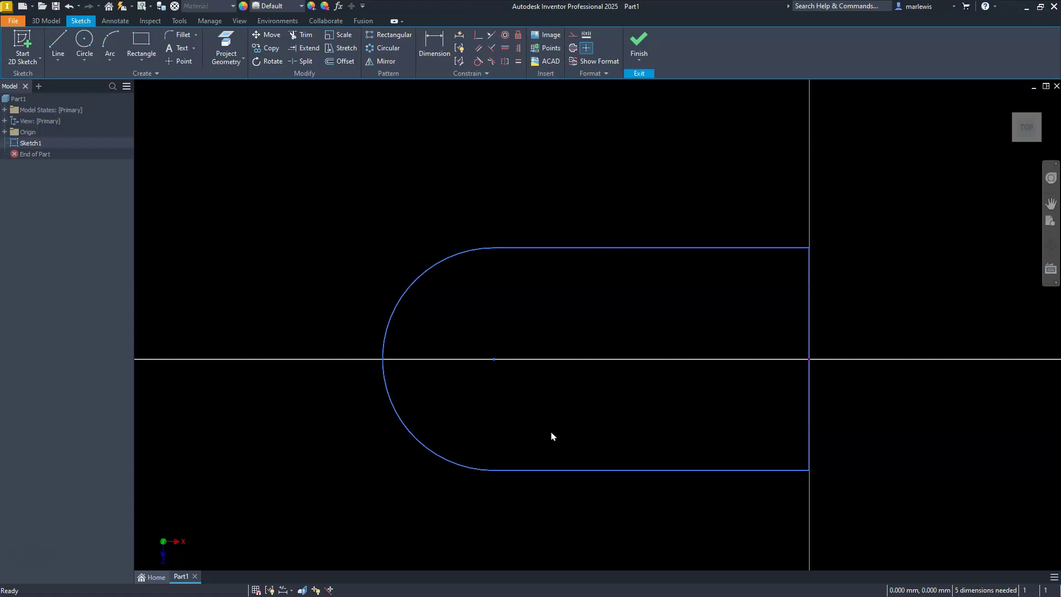
Dimension the radius of the profile's rounded end as 25 mm.
scroll(486, 365, "down", 2)
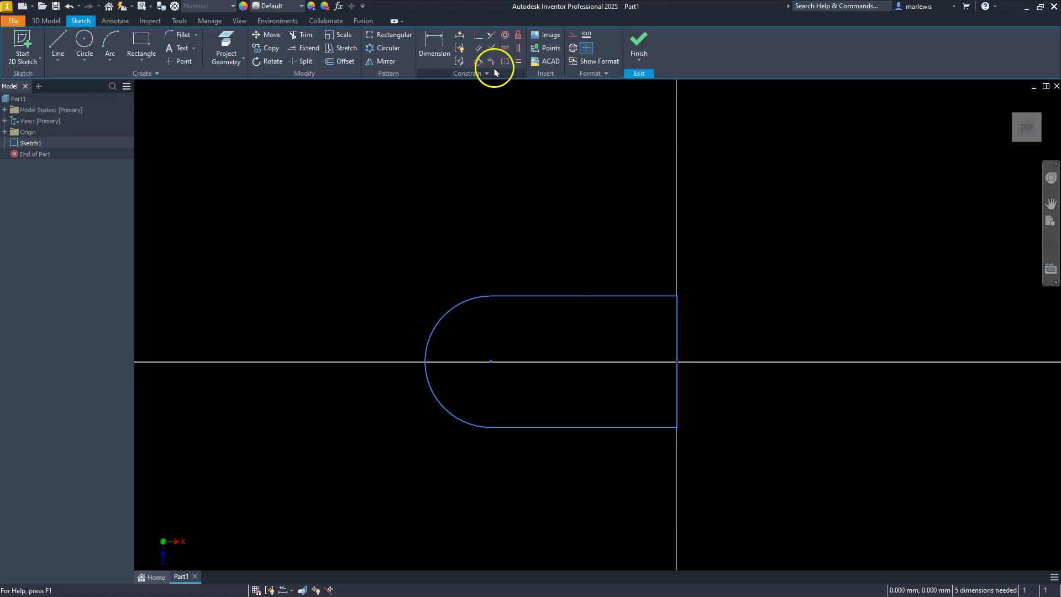
left_click(432, 47)
left_click(442, 411)
left_click(416, 430)
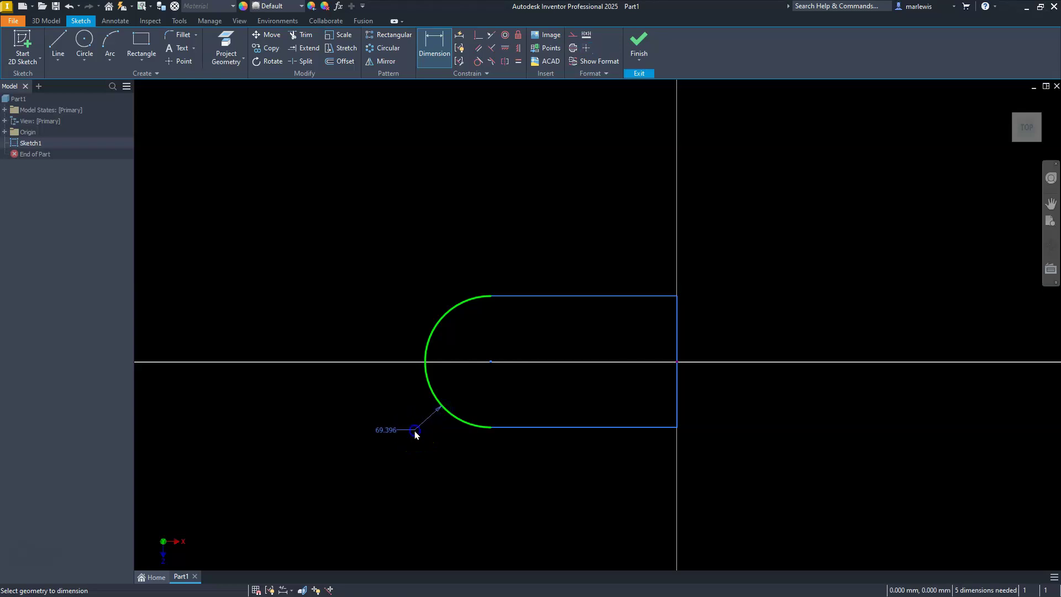
type("25")
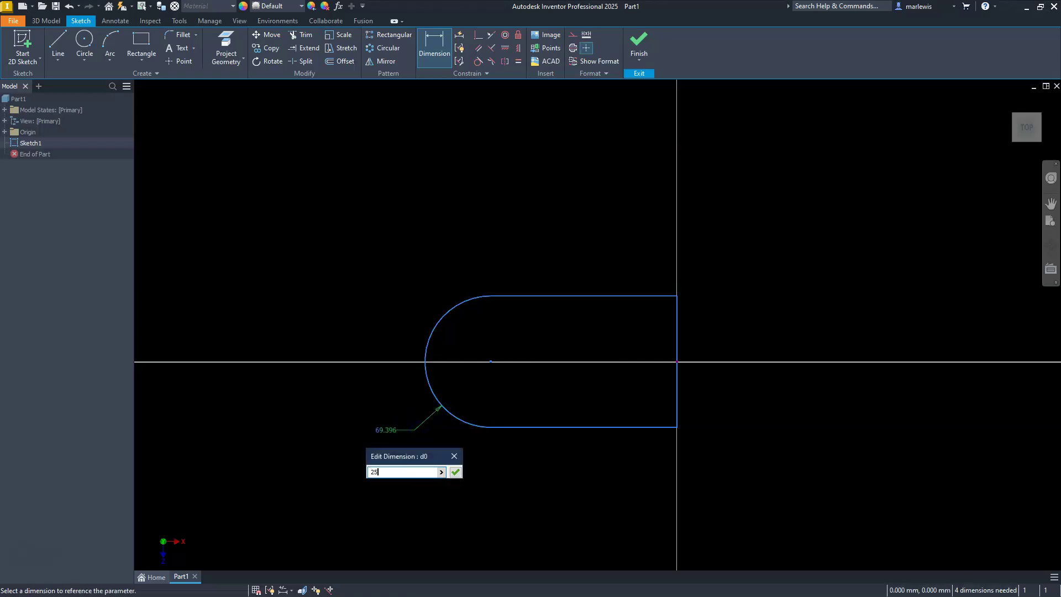
key("Return")
Dimension the distance from the arc's centre to the straight right edge as 45 mm.
scroll(663, 362, "up", 5)
scroll(661, 359, "down", 2)
middle_click_drag(615, 376, 606, 347)
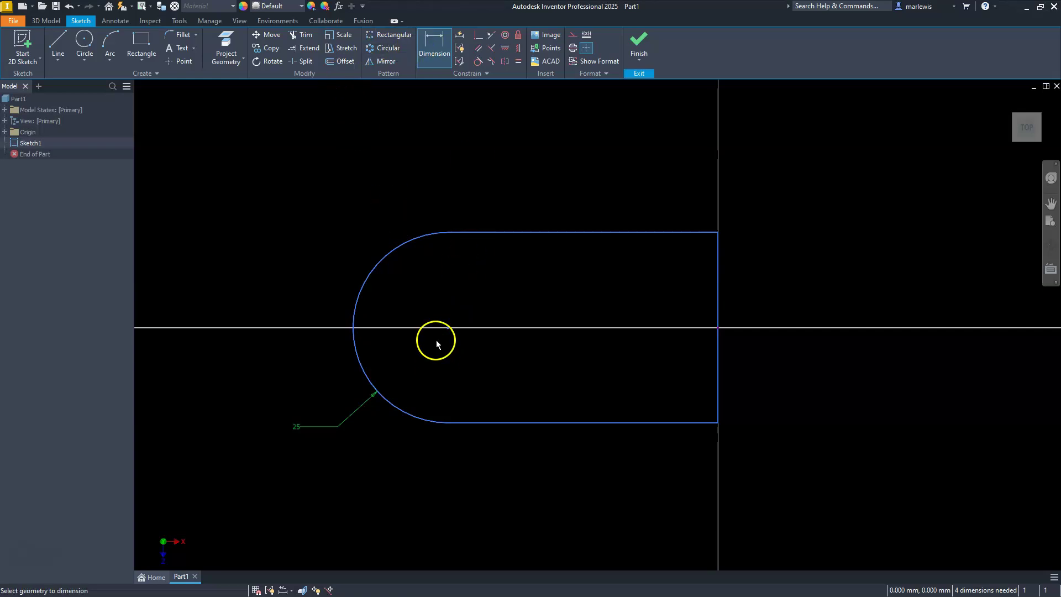
left_click(447, 328)
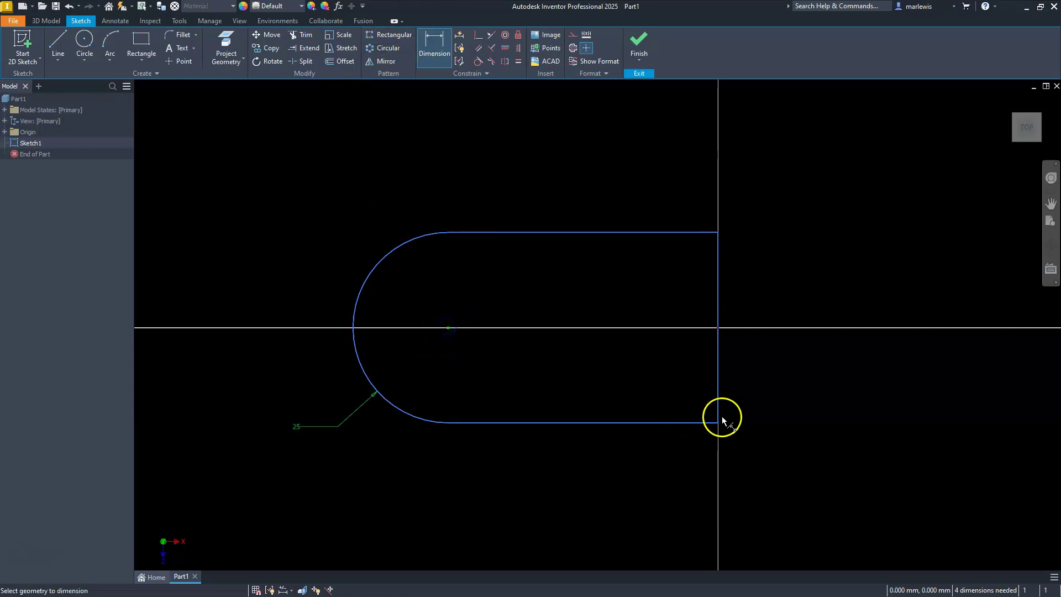
left_click(717, 396)
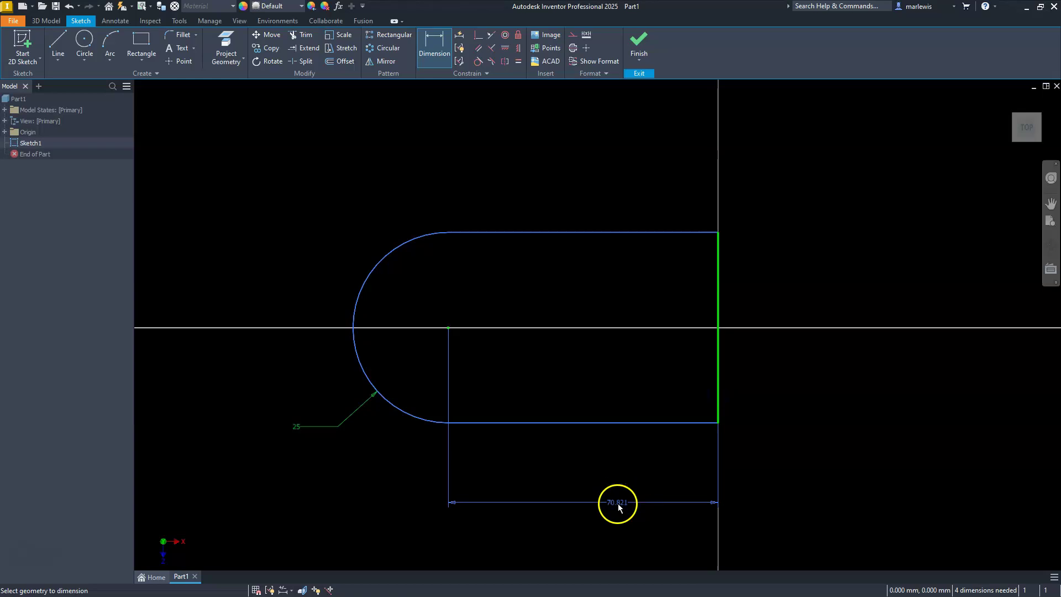
left_click(600, 509)
type("45")
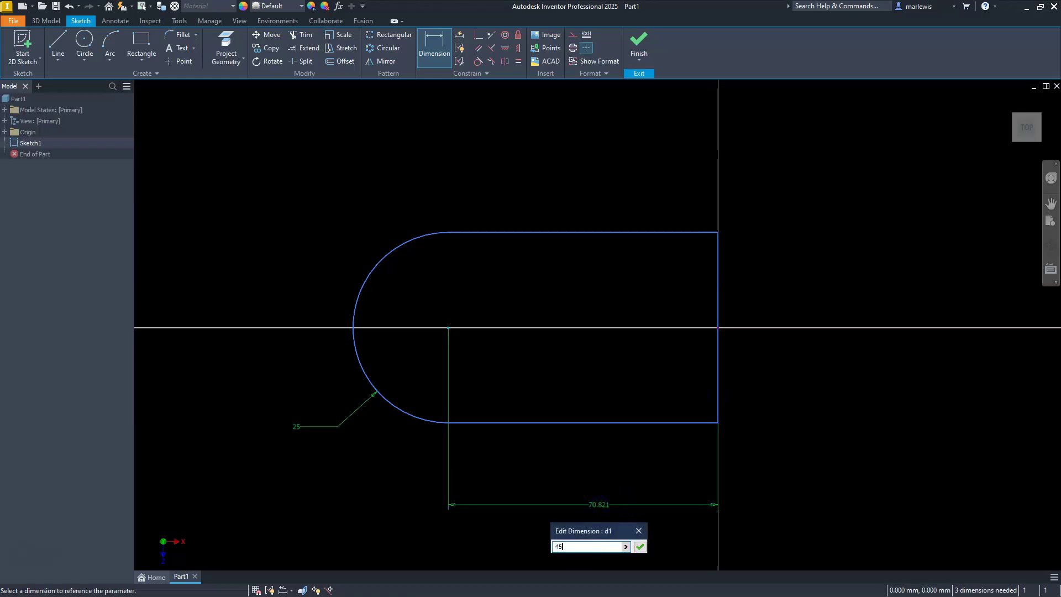
key("Return")
key("Escape")
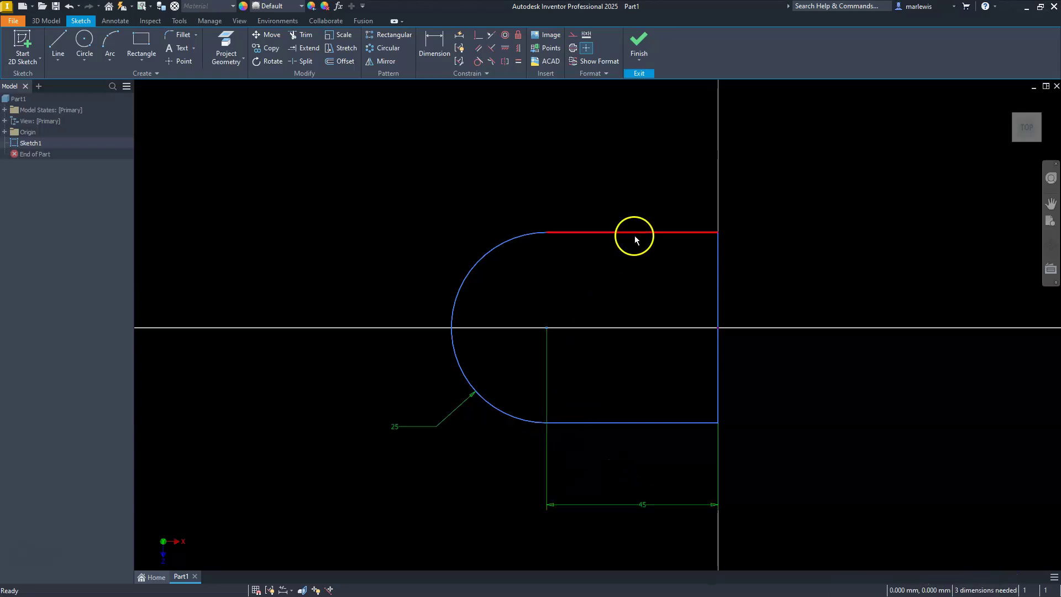
Pull the profile's geometry to test its remaining freedom, shifting the arc's centre below the horizontal axis.
mouse_move(637, 230)
left_mouse_down()
mouse_move(631, 197)
mouse_move(541, 229)
mouse_move(559, 183)
mouse_move(628, 219)
mouse_move(621, 232)
left_mouse_up()
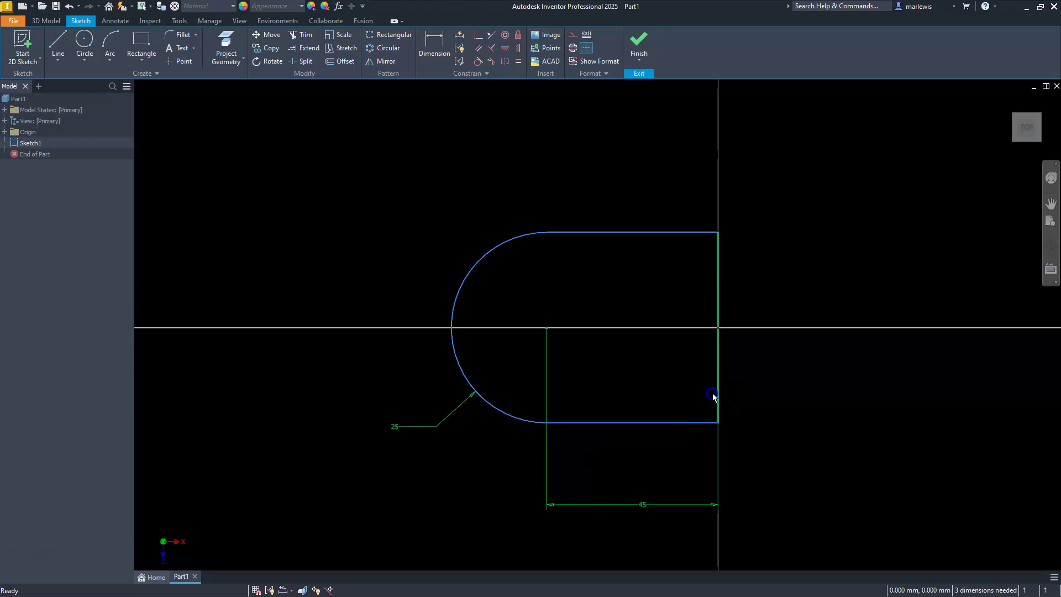
left_click(546, 328)
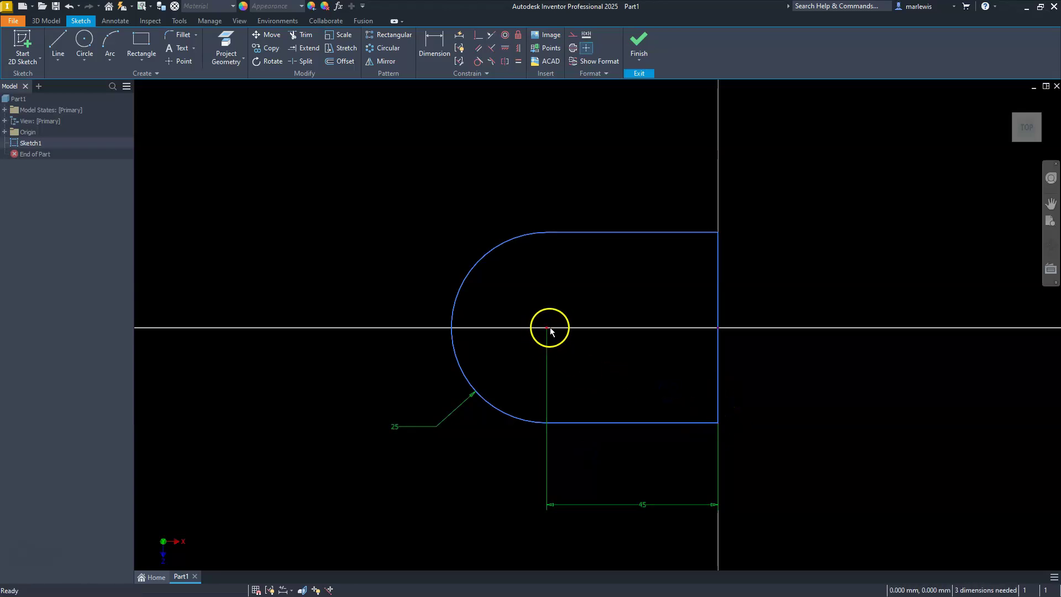
left_click_drag(590, 335, 594, 369)
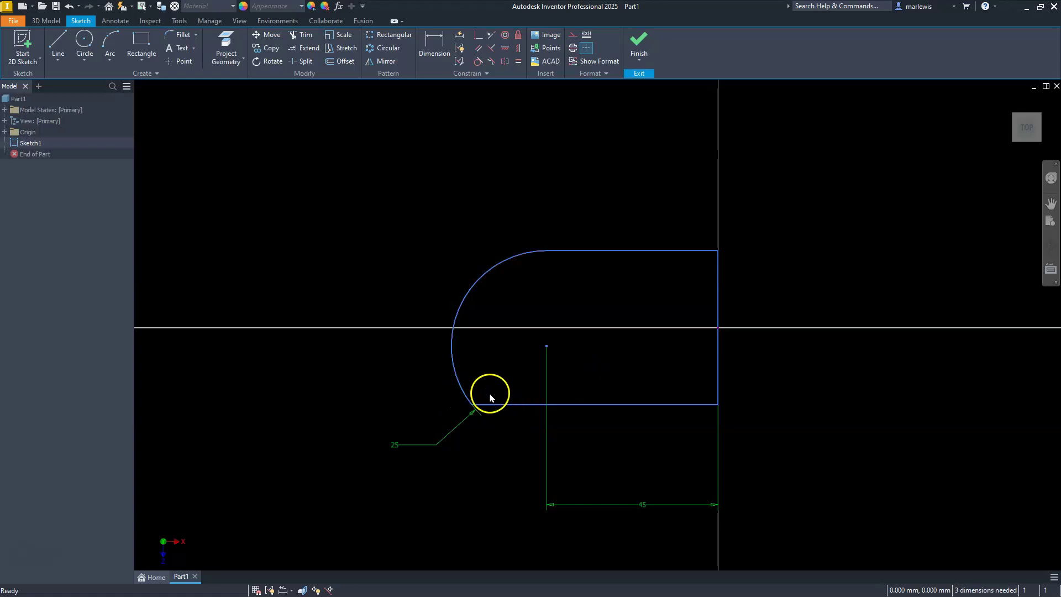
Apply tangent constraints between the arc and both the lower and upper horizontal lines.
left_click(477, 61)
left_click(465, 393)
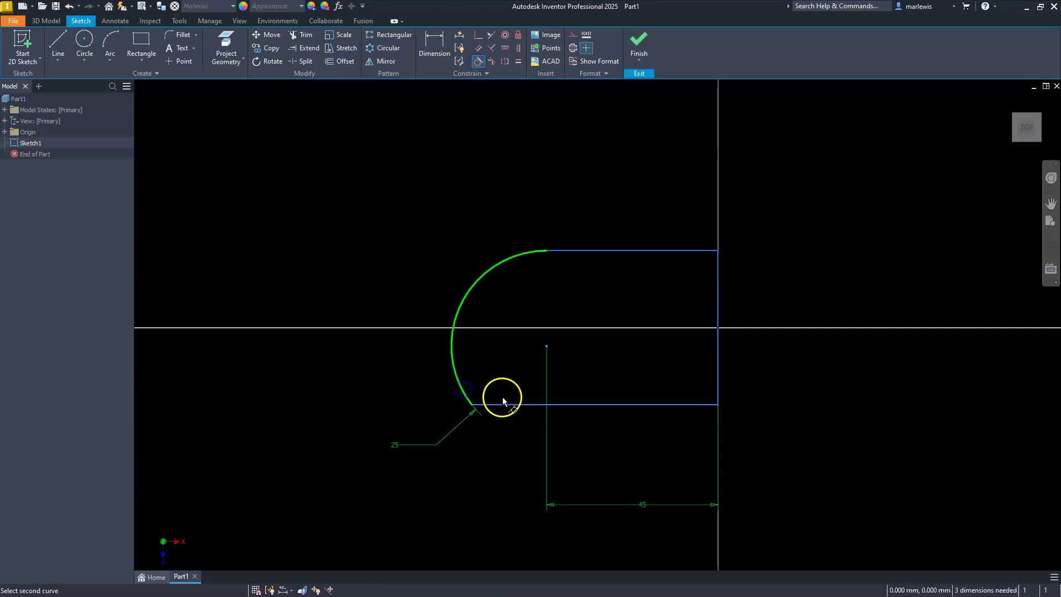
left_click(509, 405)
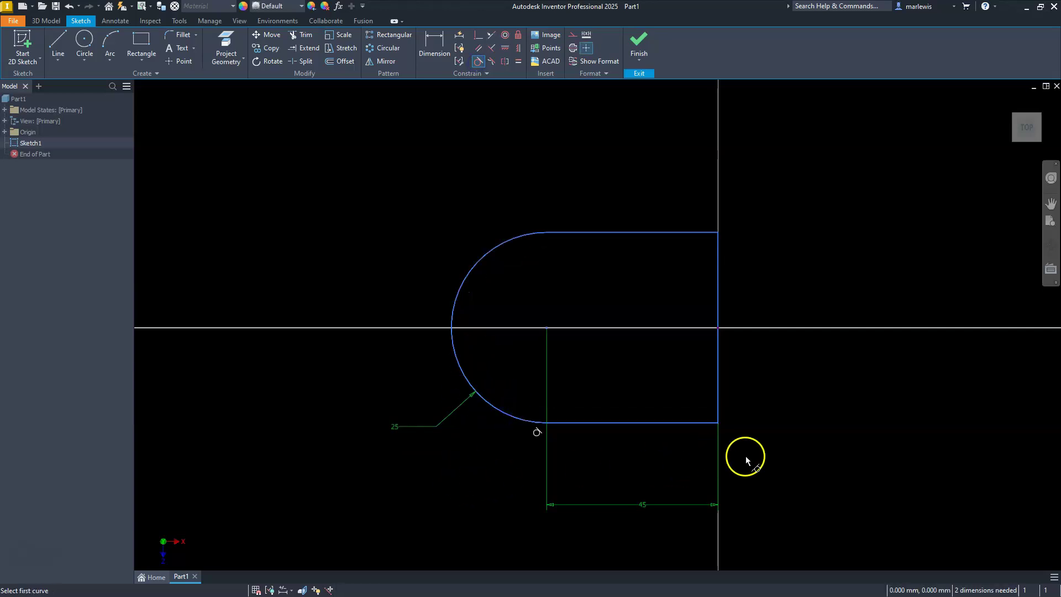
left_click(481, 267)
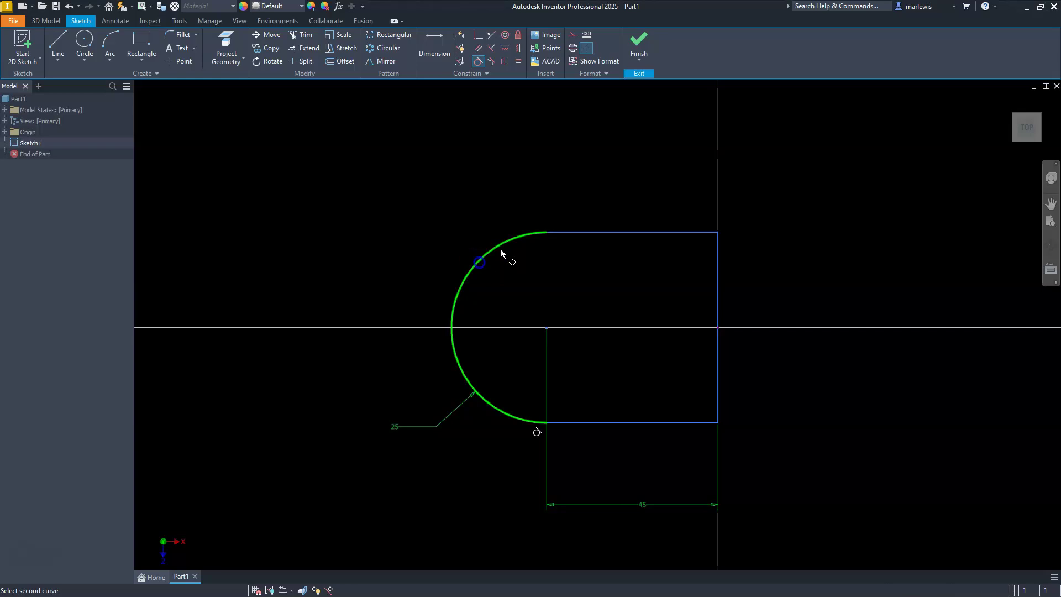
left_click(566, 233)
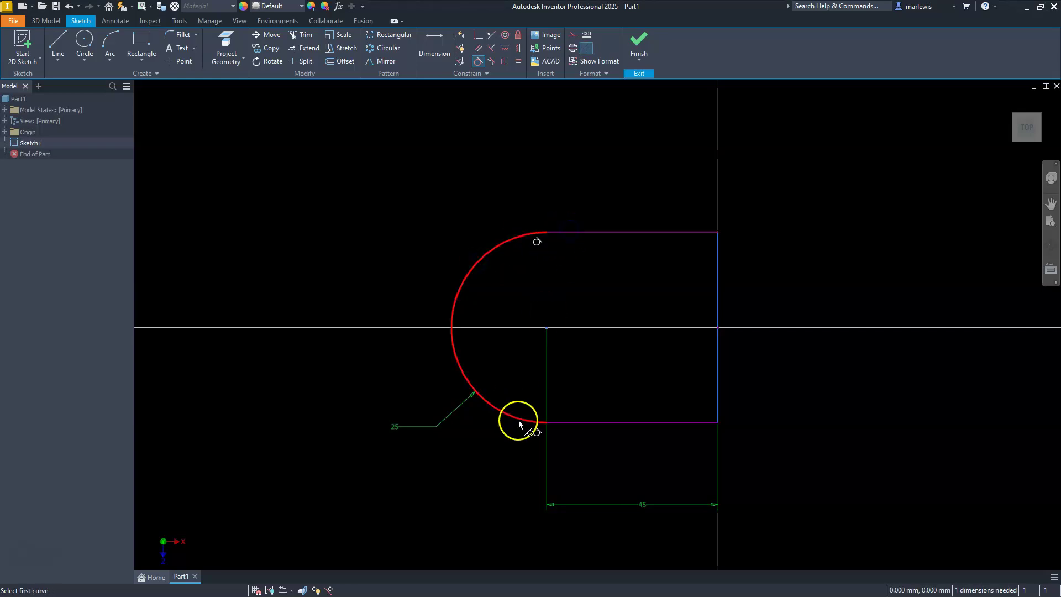
Pull the arc's centre sideways to test the remaining freedom, and constrain the profile's slanted right edge to be vertical.
key("Escape")
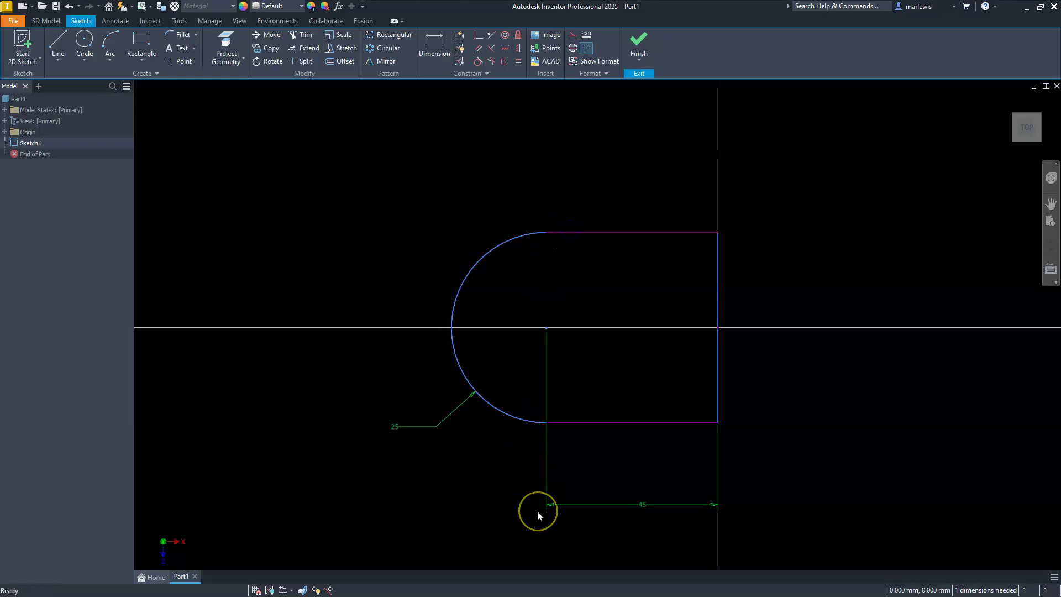
left_click_drag(547, 328, 517, 330)
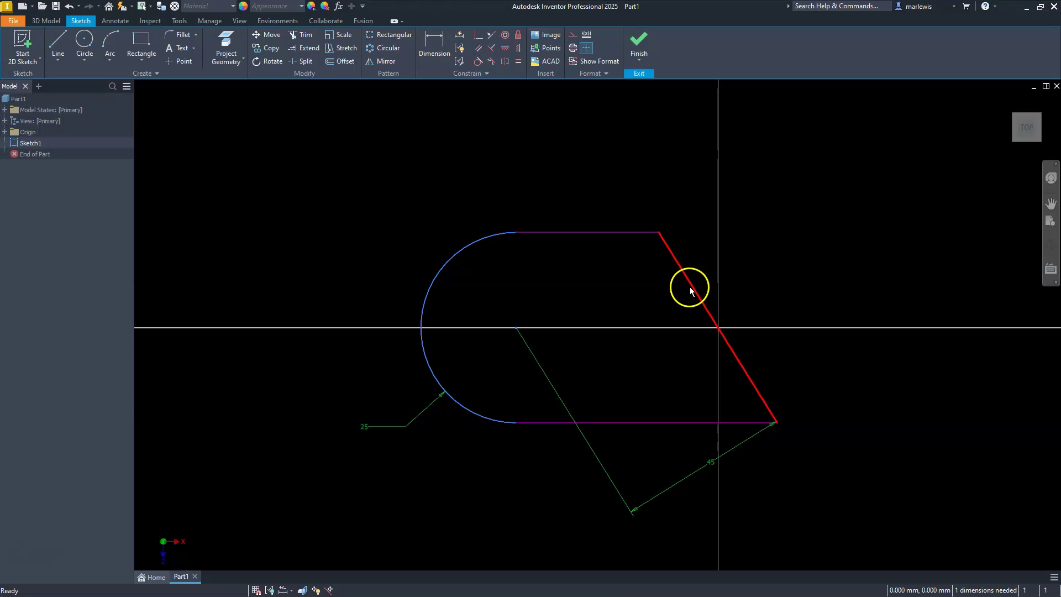
left_click(508, 48)
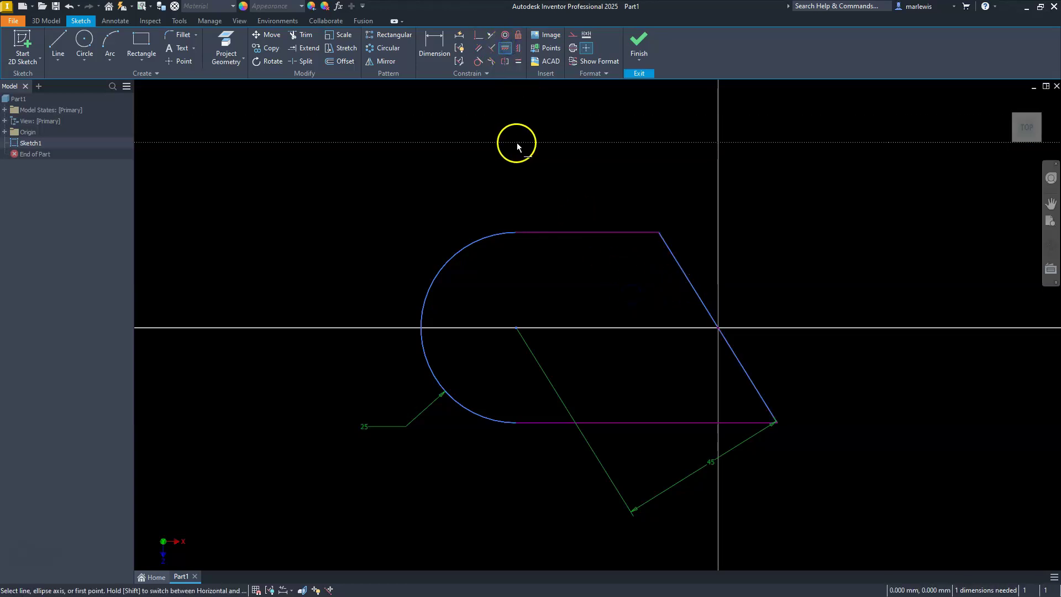
left_click(518, 51)
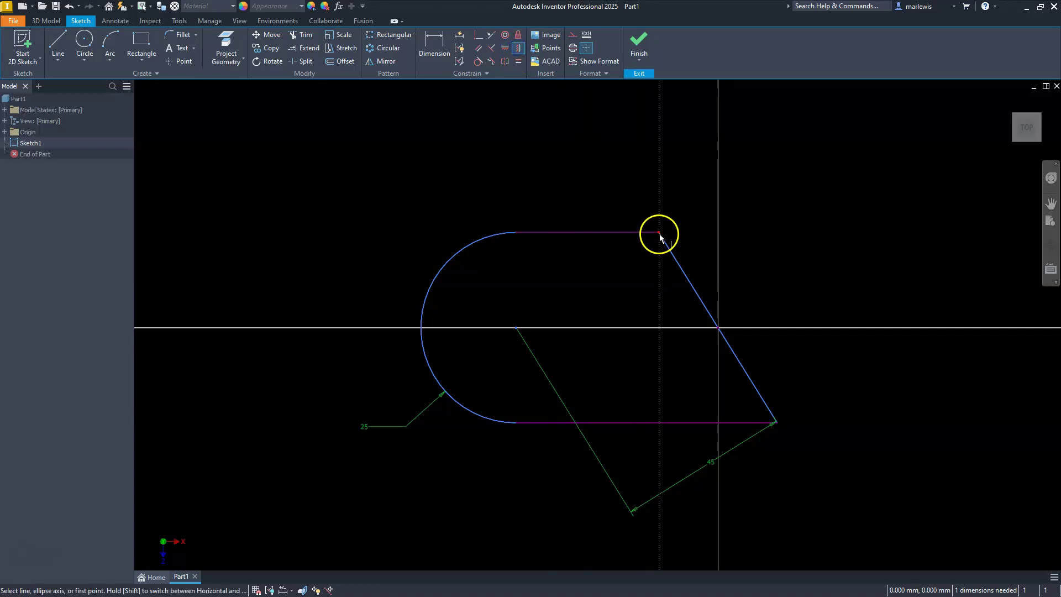
left_click(670, 250)
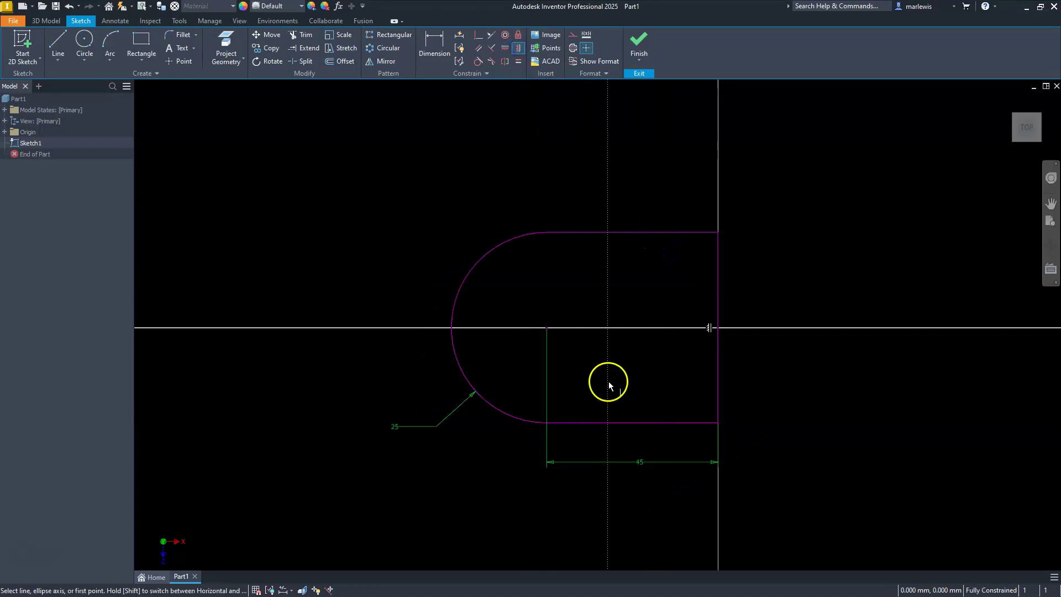
key("Escape")
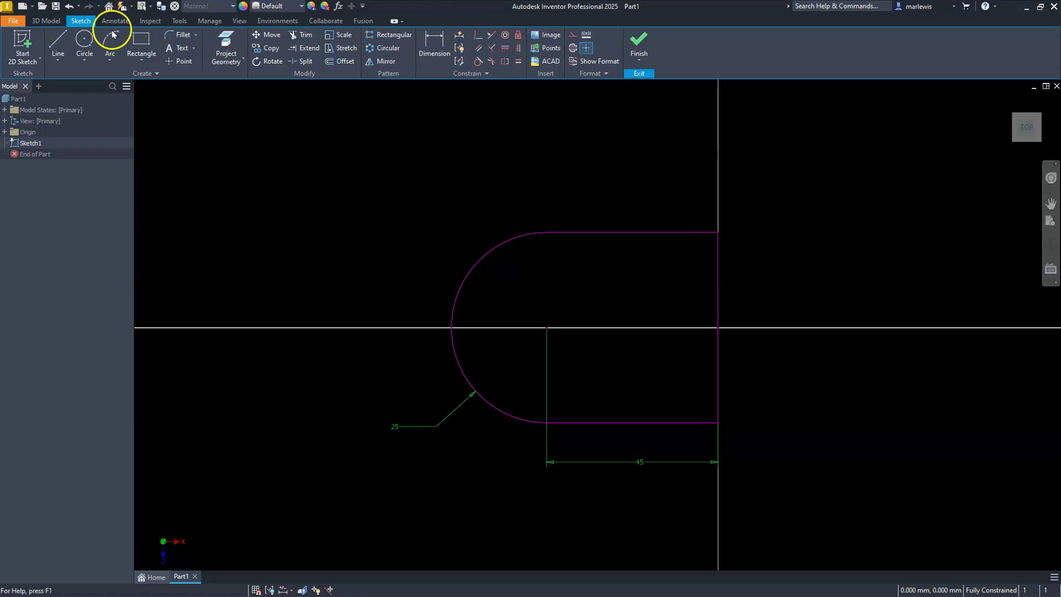
Sketch a circle about 21 mm in diameter centred on the rounded end's arc centre.
left_click(86, 44)
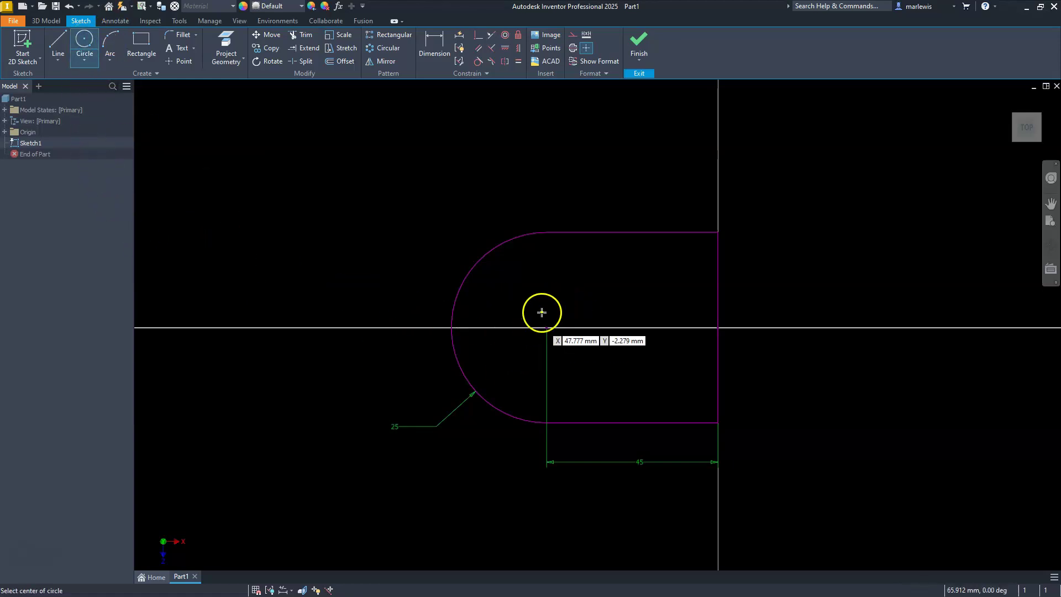
left_click(546, 328)
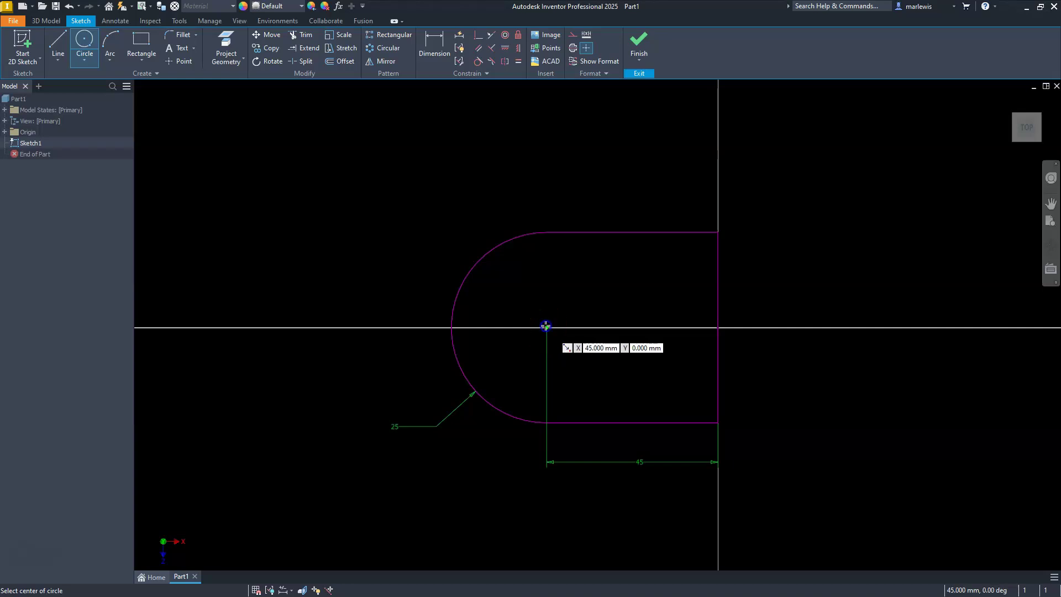
left_click(582, 311)
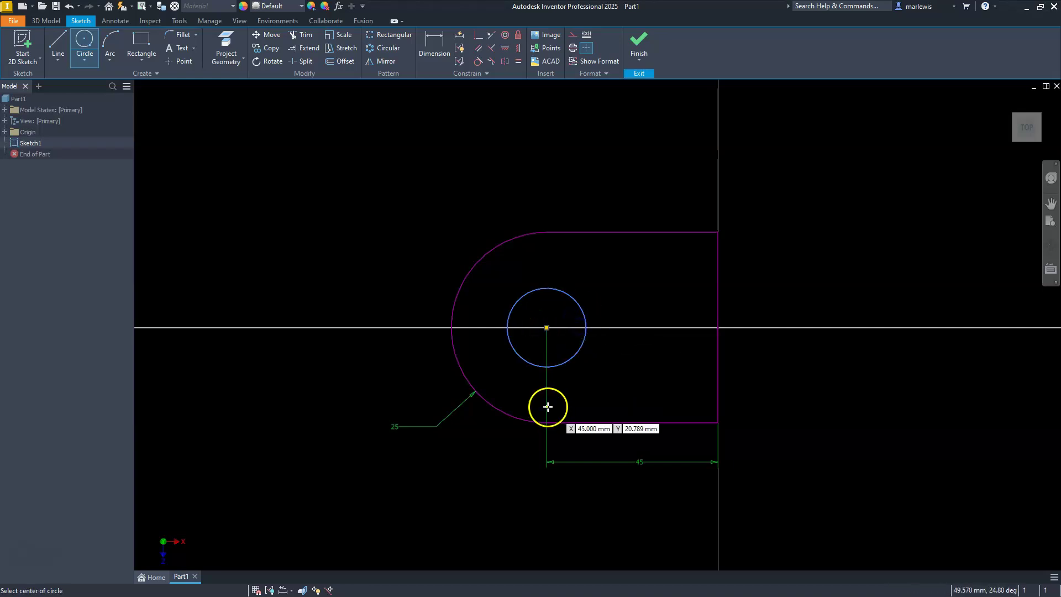
key("Escape")
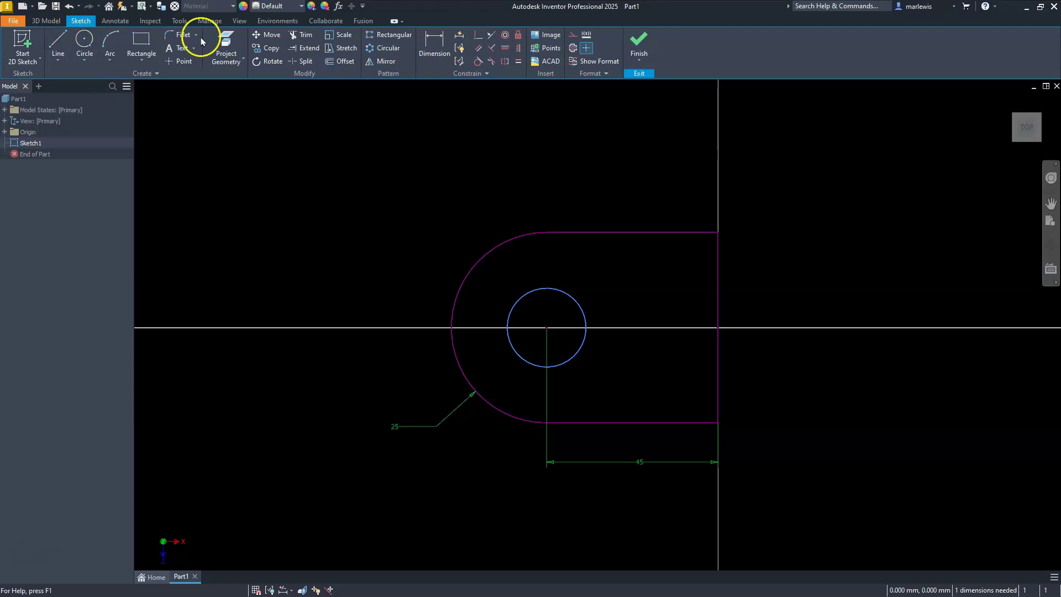
Dimension the inner circle's diameter as 25 mm and finish the sketch.
left_click(434, 46)
left_click(545, 287)
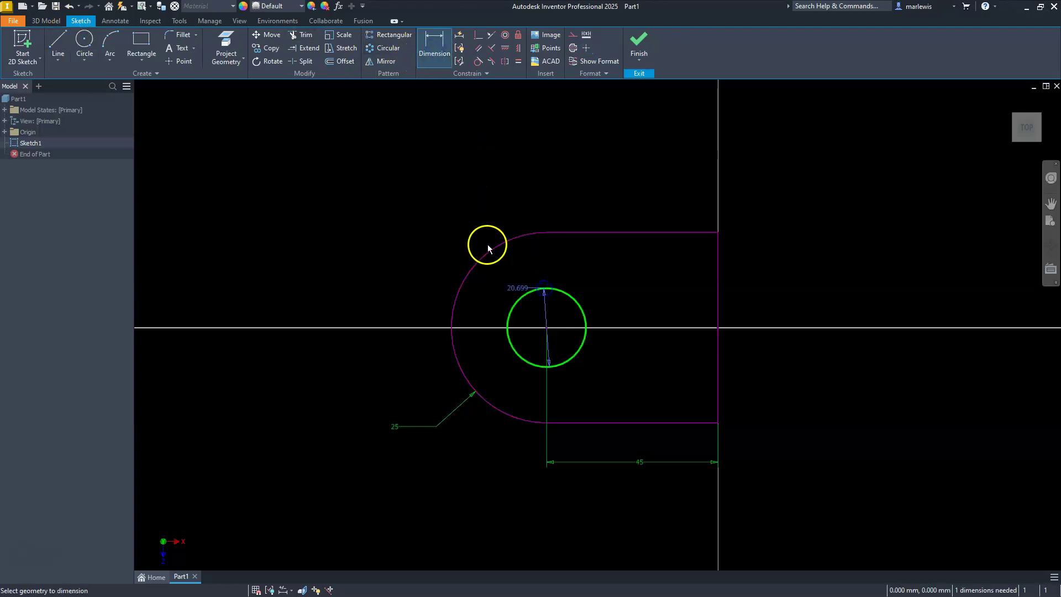
left_click(437, 255)
type("2")
key("Return")
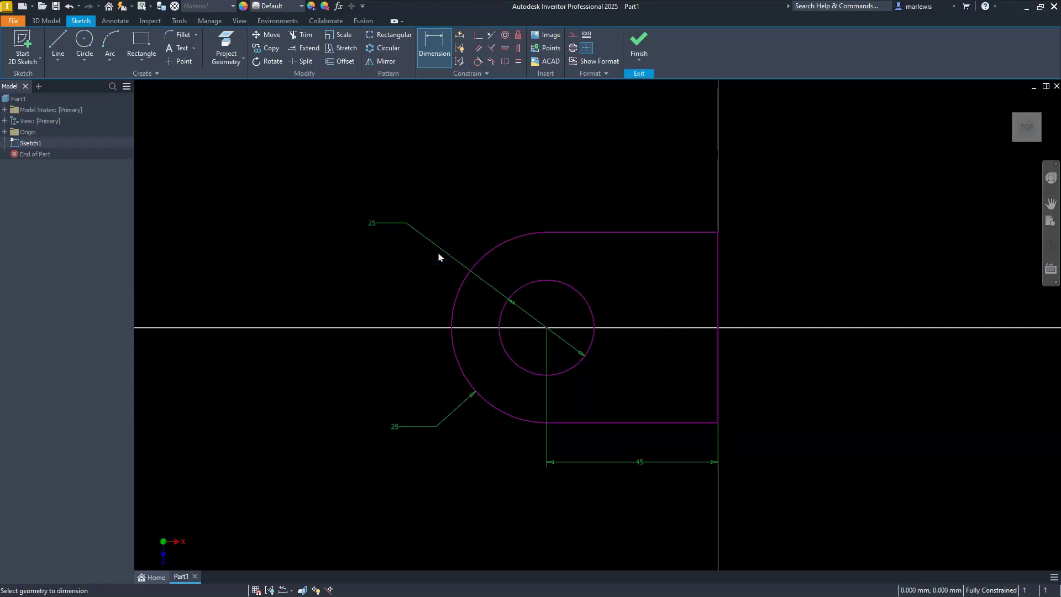
key("Escape")
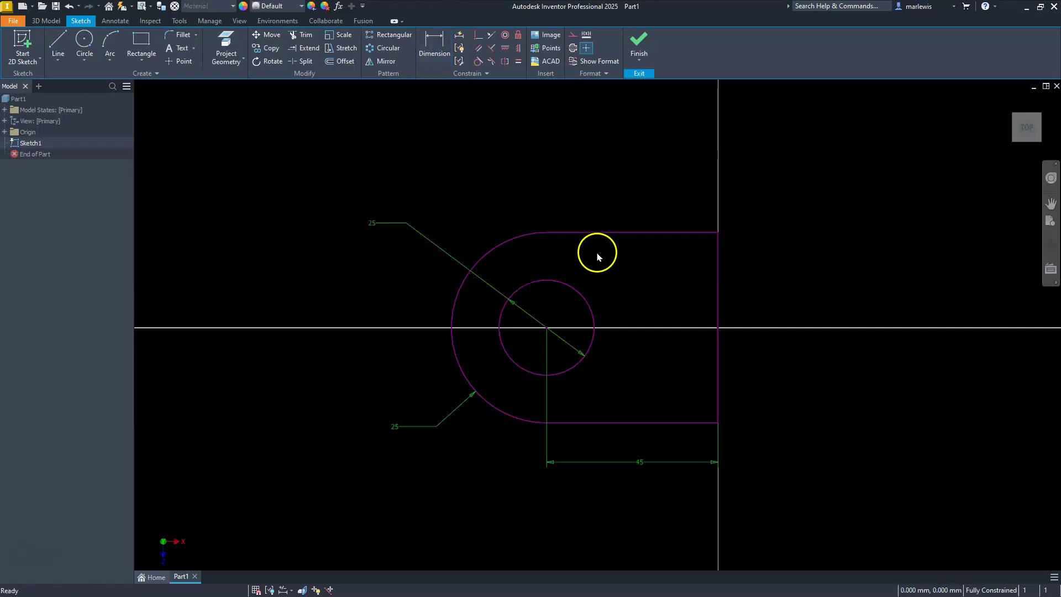
left_click(639, 42)
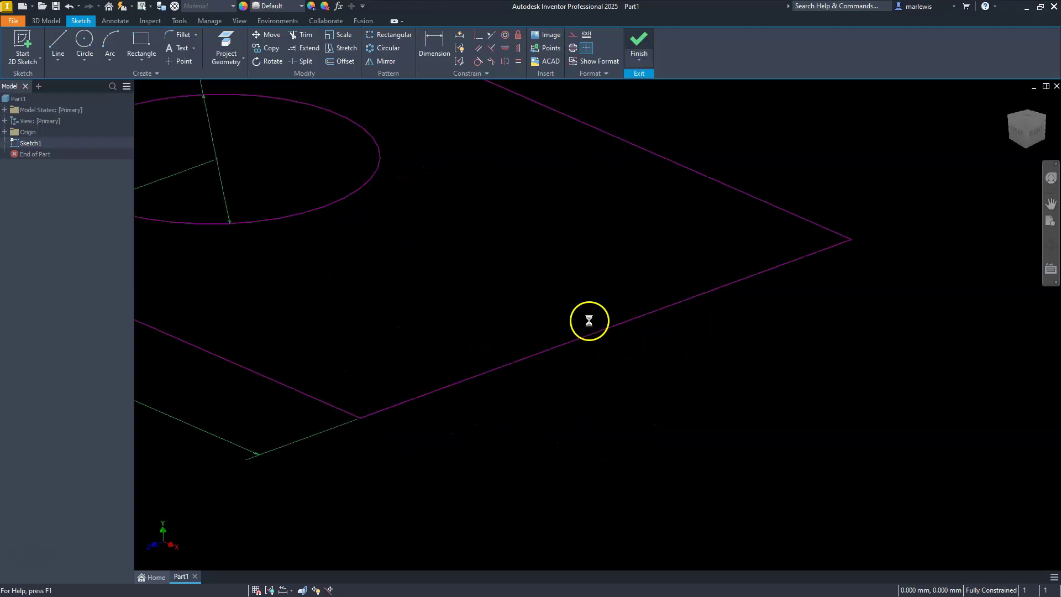
Extrude the region between the outer profile and the circle symmetrically about the sketch plane, 10 mm in total.
scroll(687, 320, "down", 5)
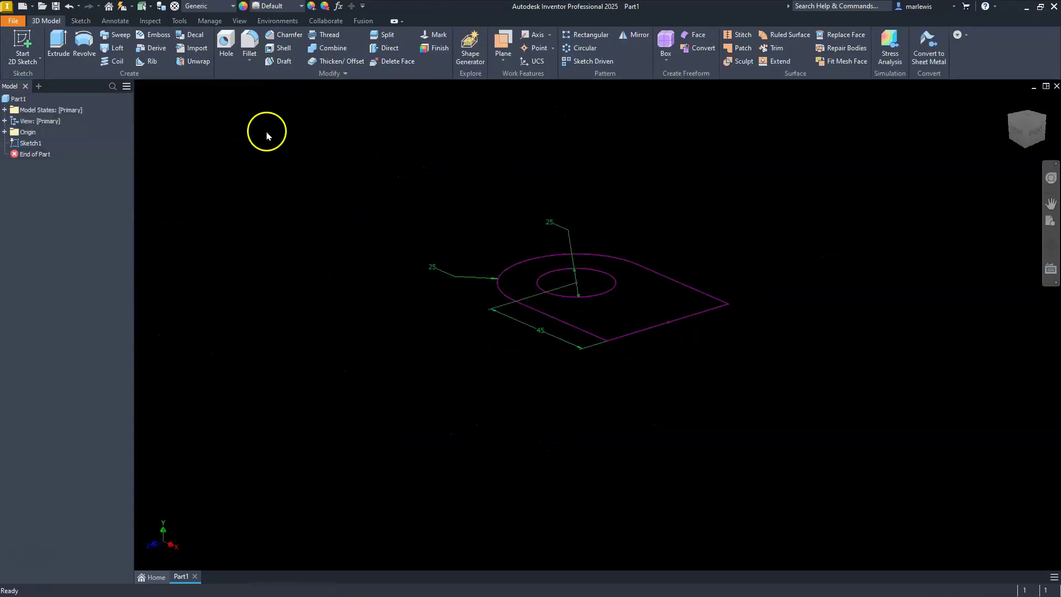
left_click(55, 43)
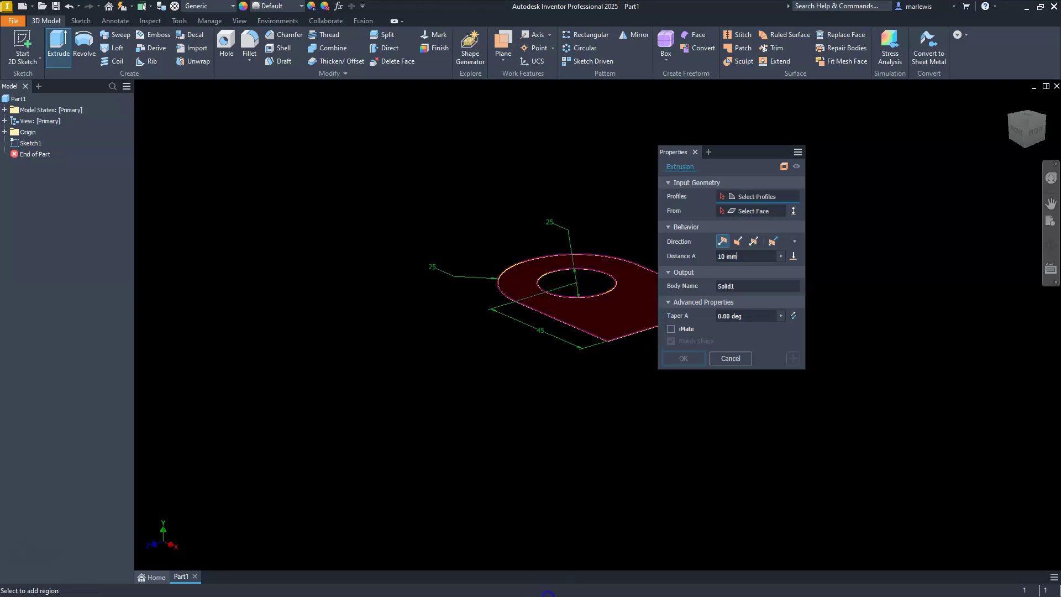
left_click(619, 315)
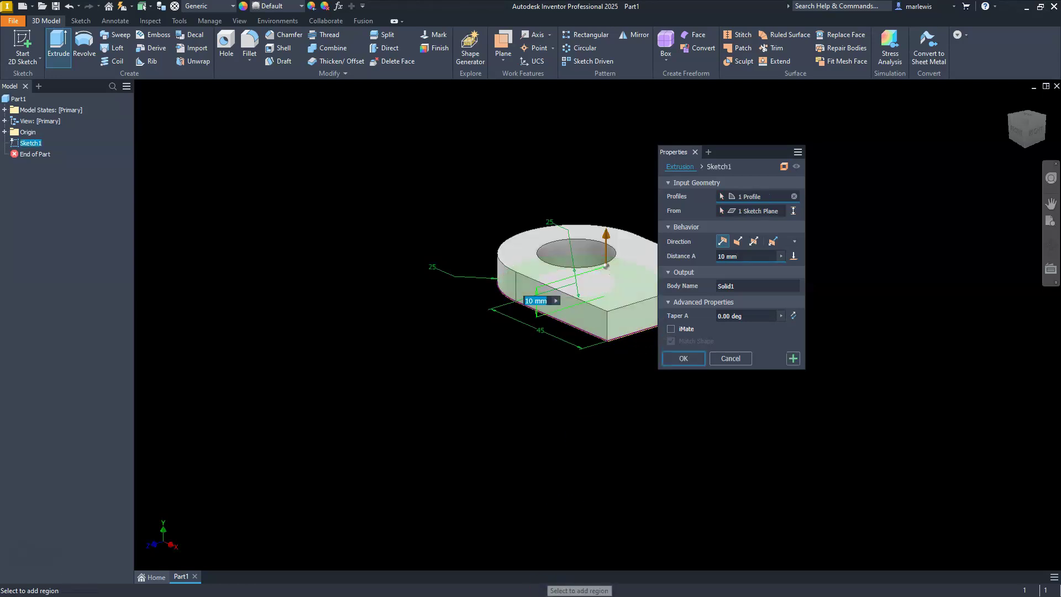
left_click(755, 242)
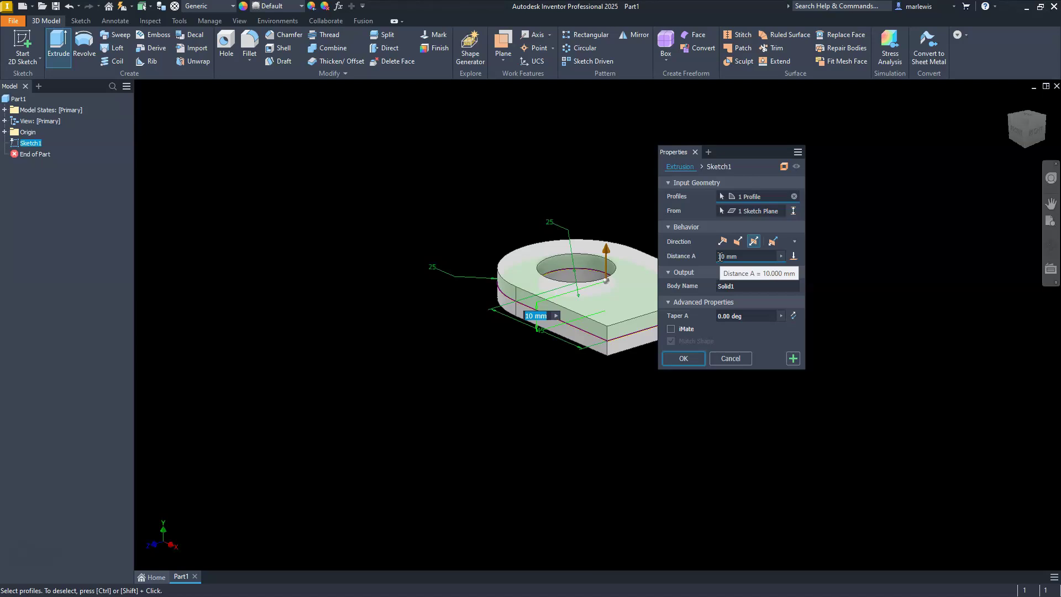
left_click(685, 357)
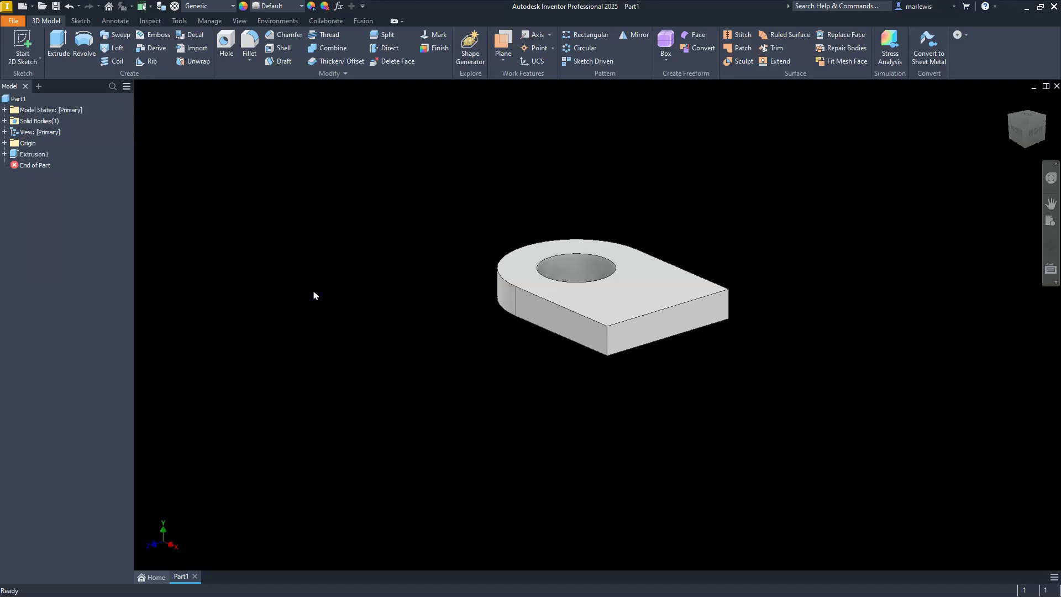
Create a circular pattern of the extrusion around the origin's Z axis with 4 occurrences over 360 degrees.
scroll(386, 293, "down", 2)
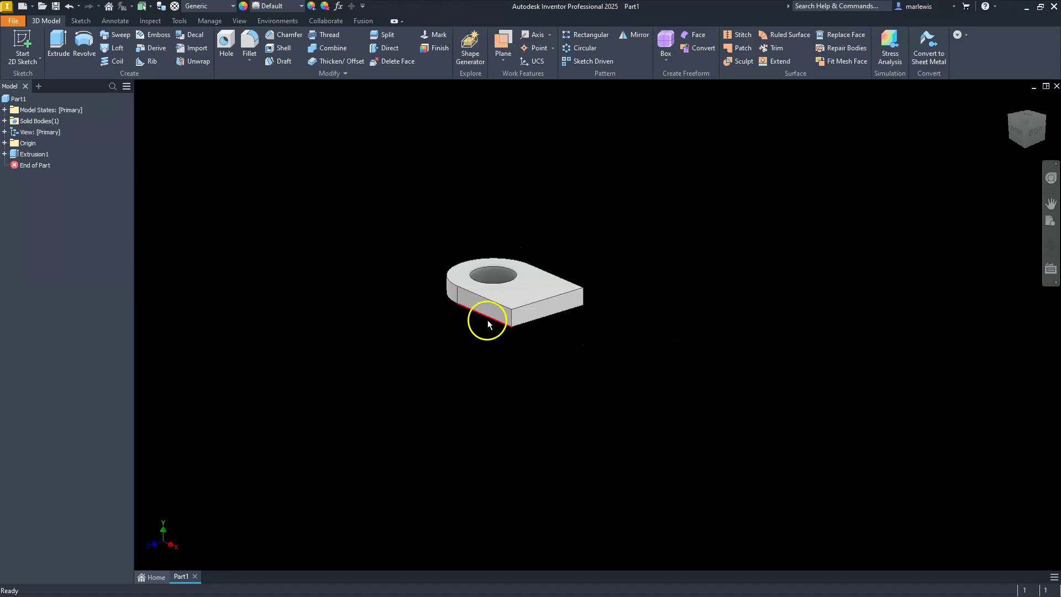
scroll(484, 316, "up", 3)
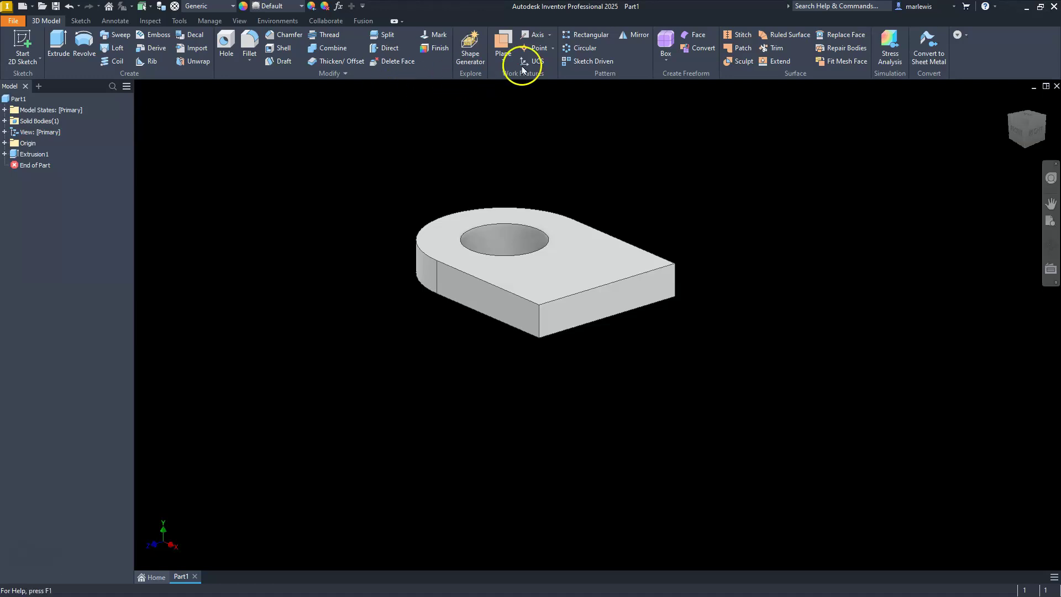
left_click(582, 48)
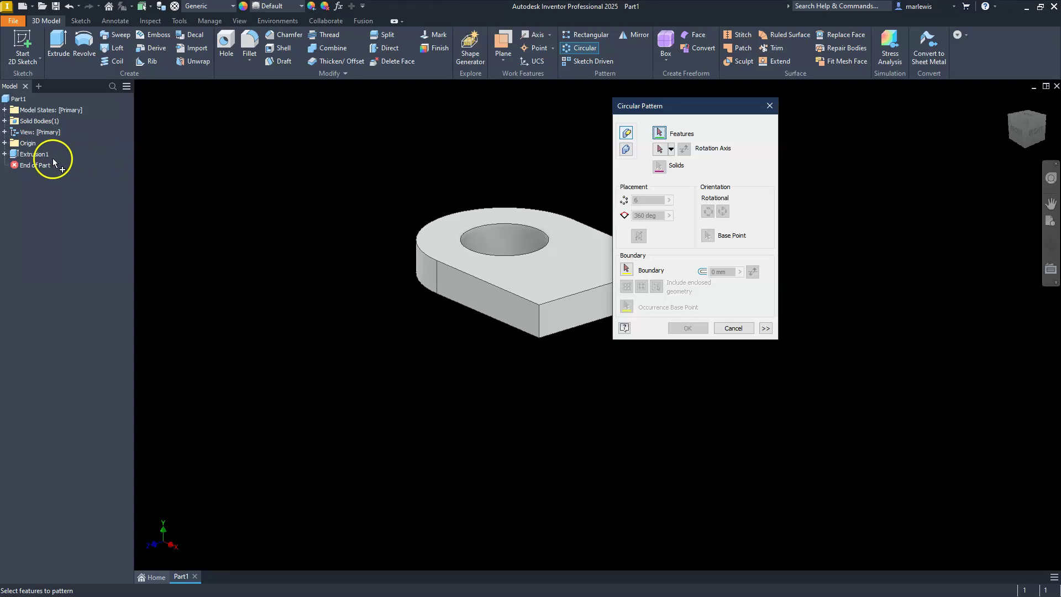
left_click(31, 154)
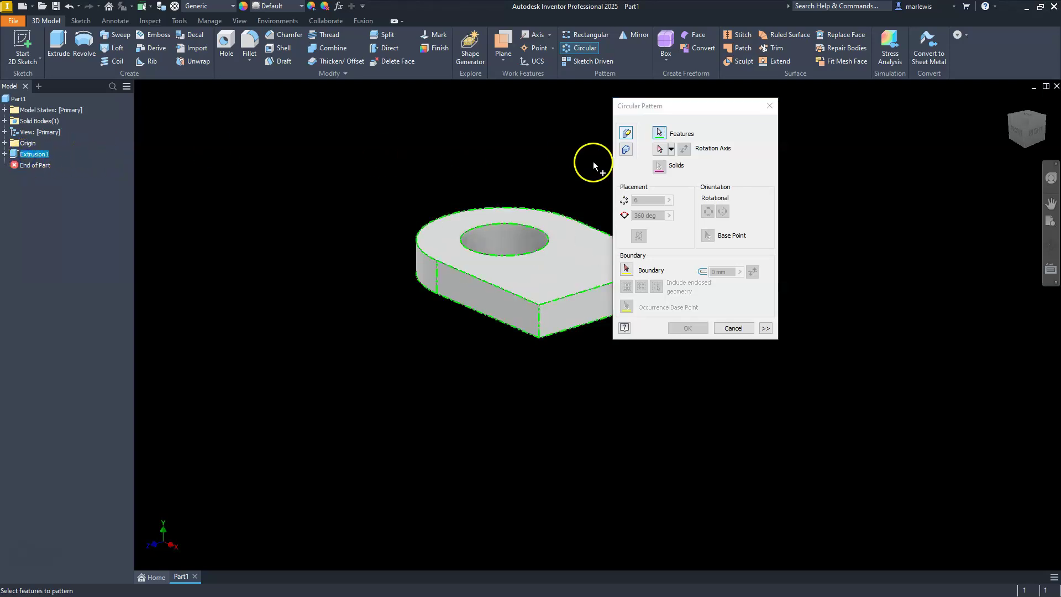
left_click(660, 148)
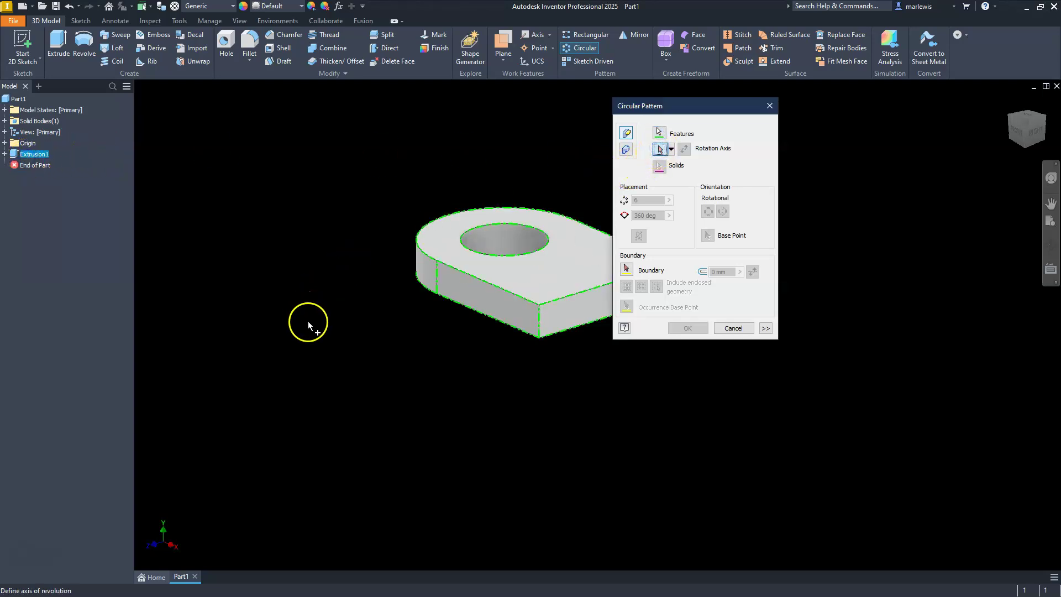
left_click(6, 143)
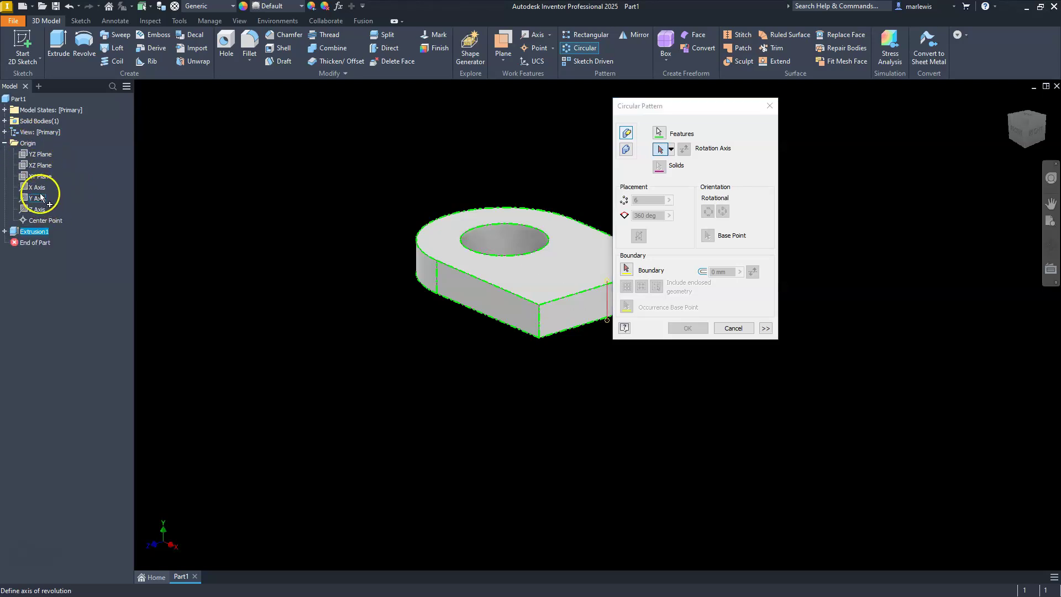
scroll(442, 258, "up", 3)
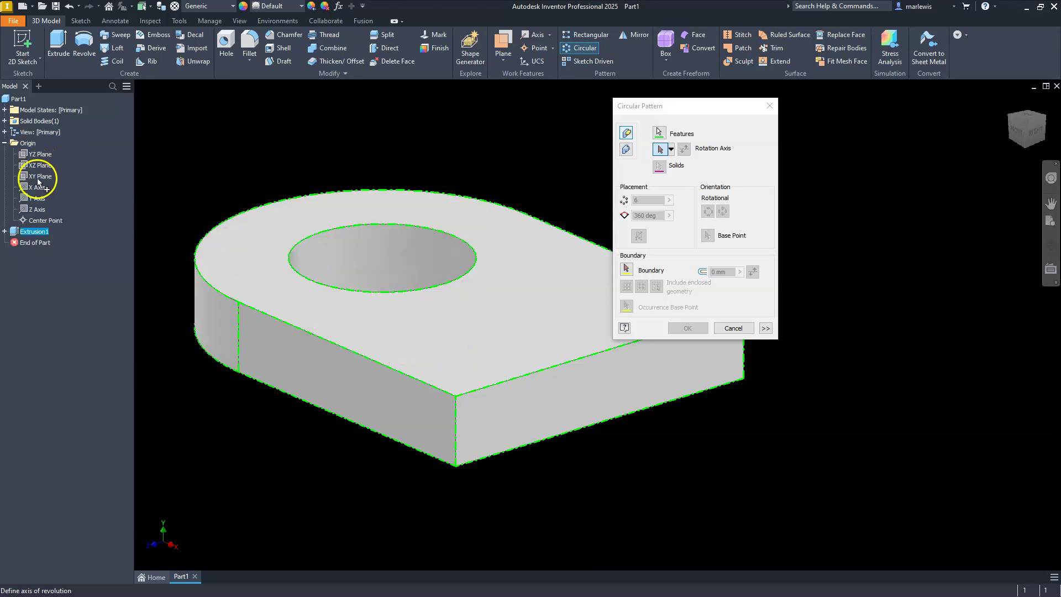
left_click(36, 210)
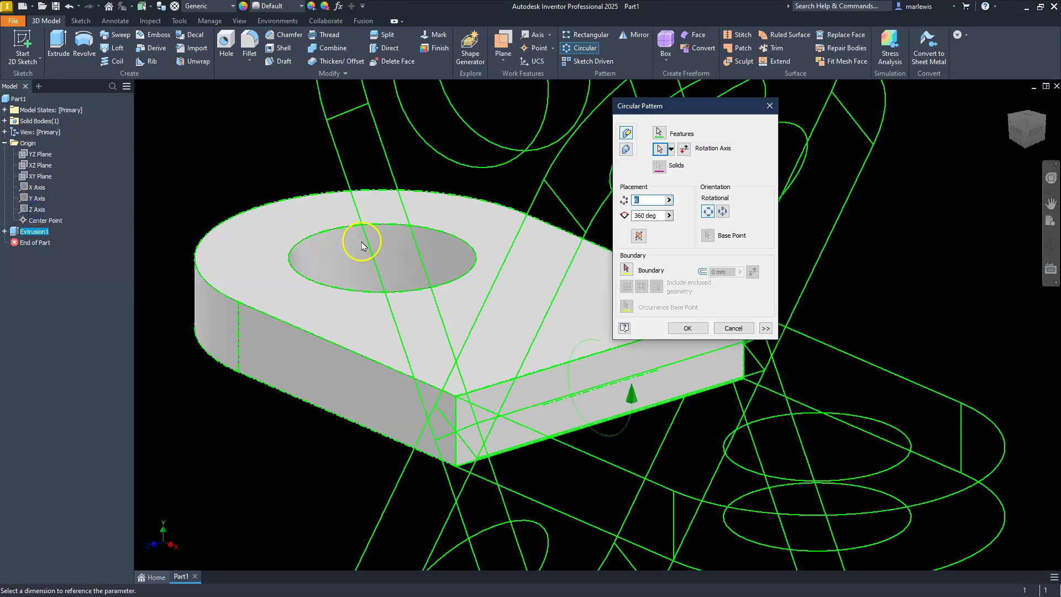
scroll(509, 278, "down", 5)
left_click(639, 200)
type("4")
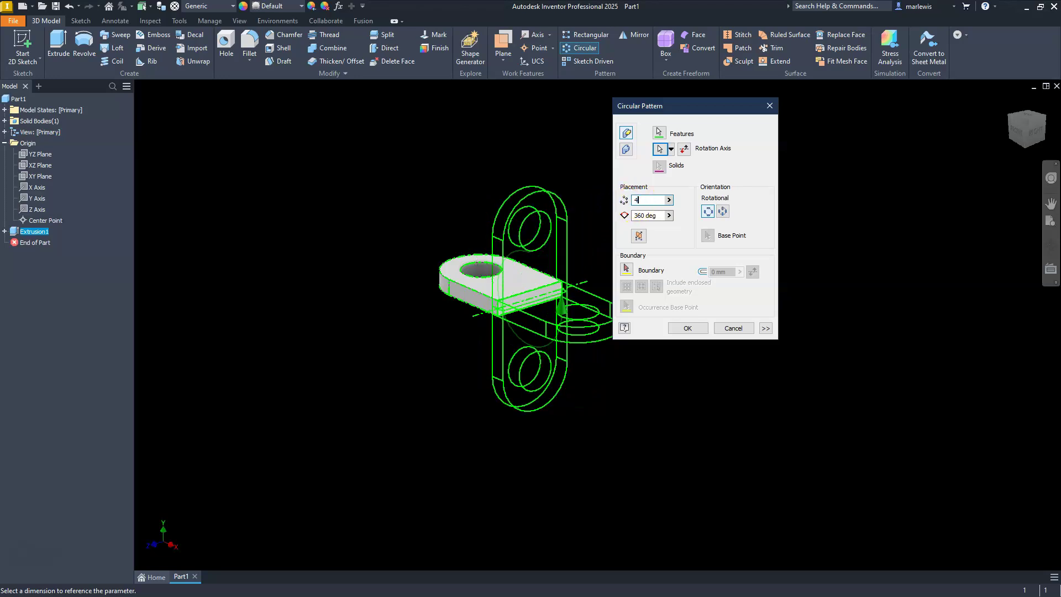
left_click(676, 331)
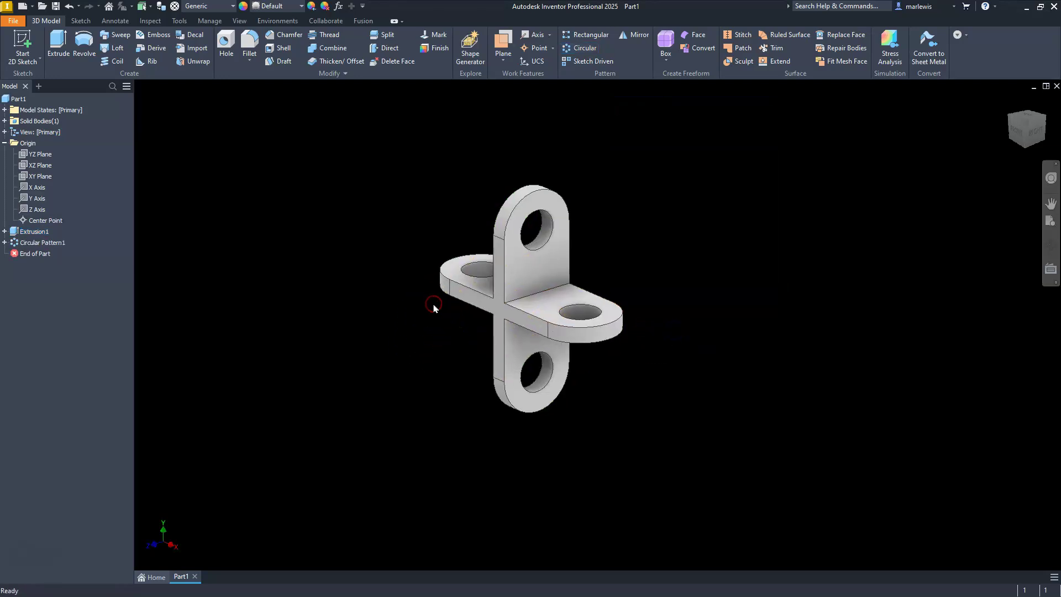
Save the part as Example 1 in the class project folder.
scroll(431, 304, "up", 3)
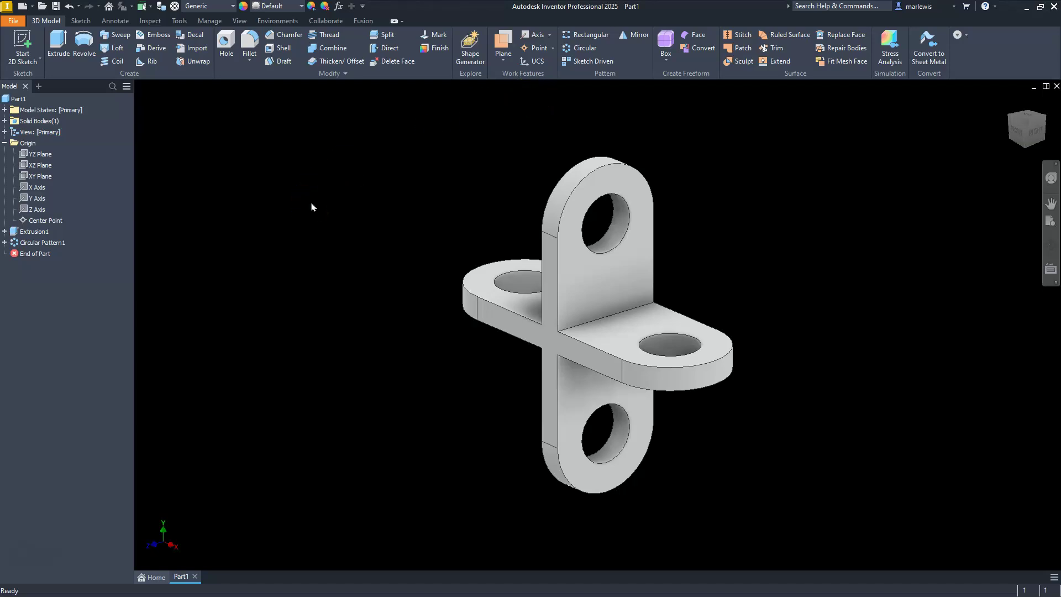
key("ctrl+s")
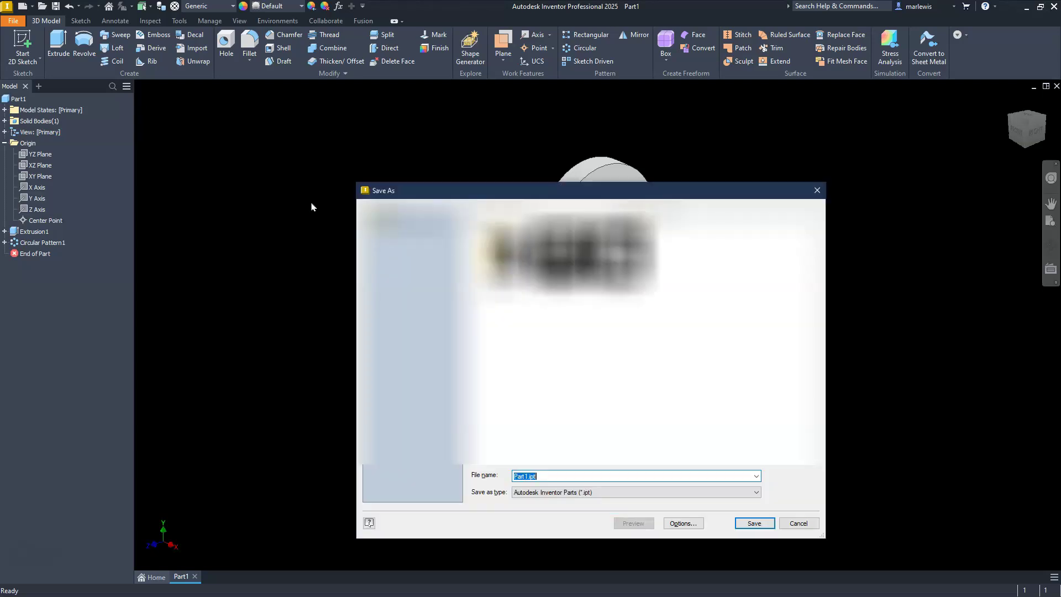
left_click(618, 218)
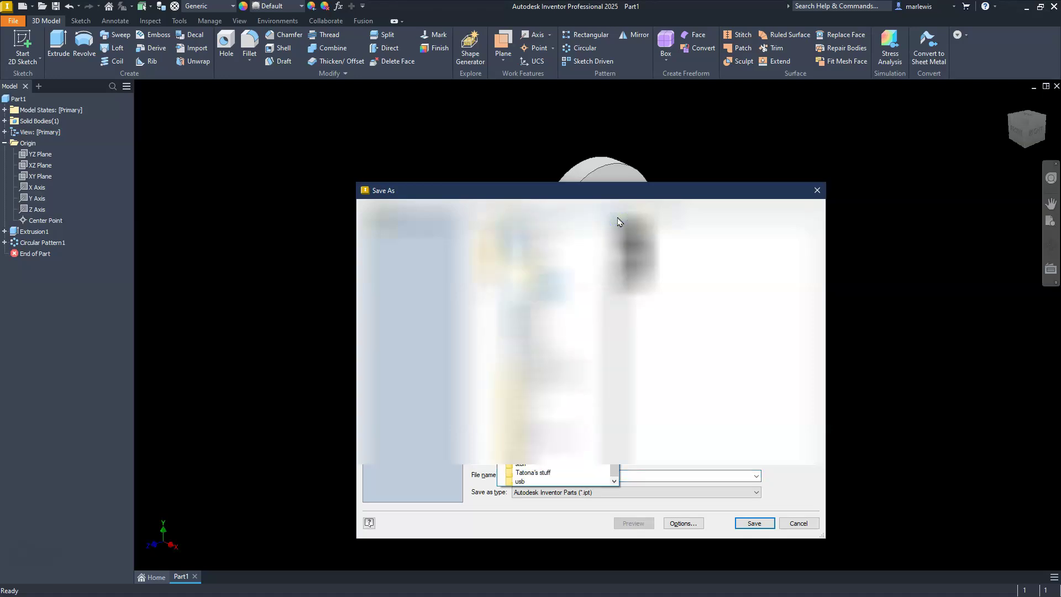
left_click(532, 418)
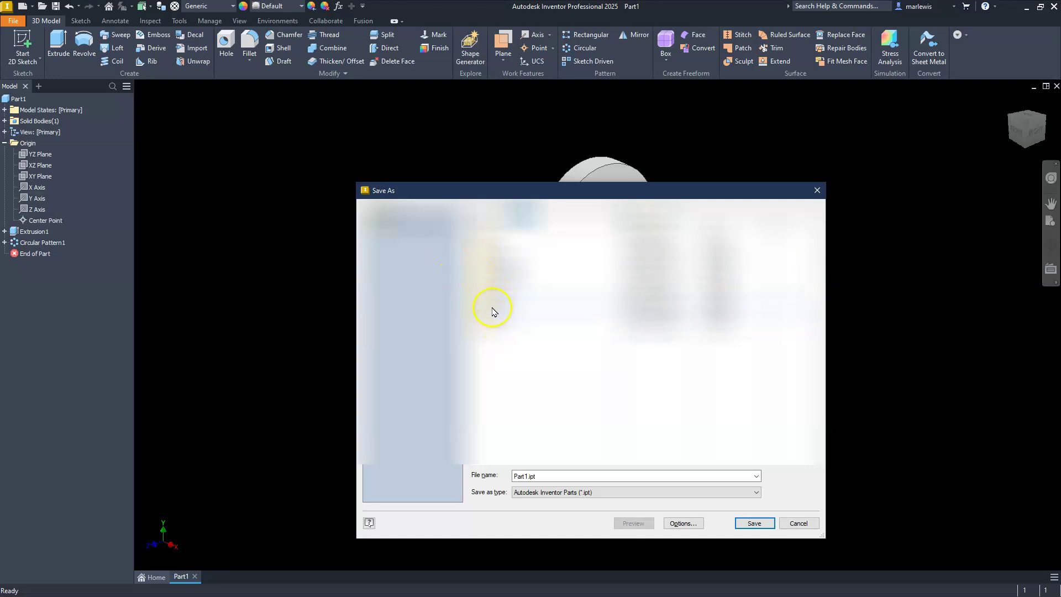
double_click(494, 321)
left_click(492, 296)
left_click(544, 476)
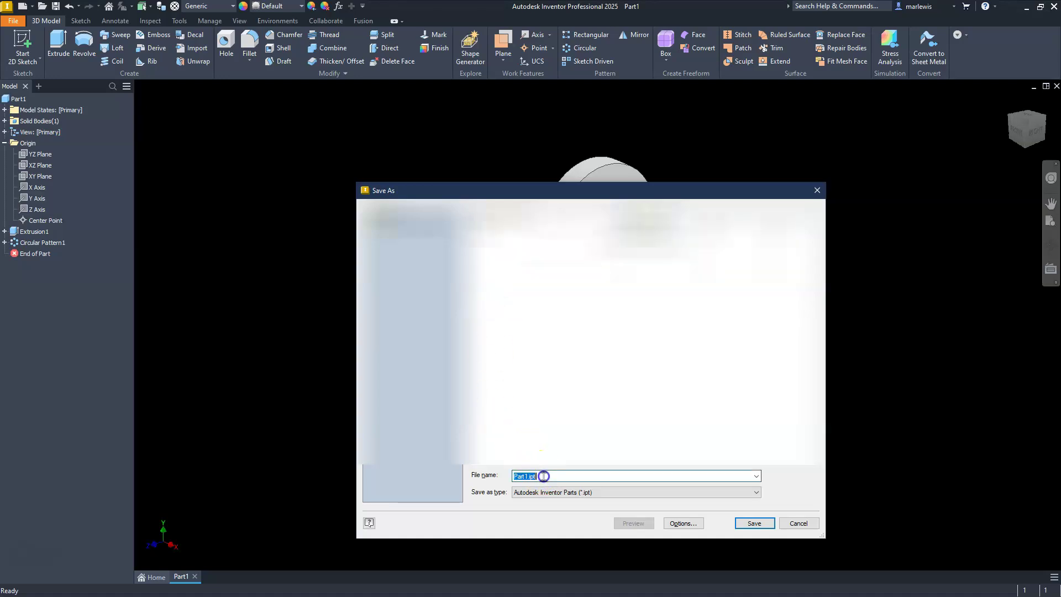
type("Exampl")
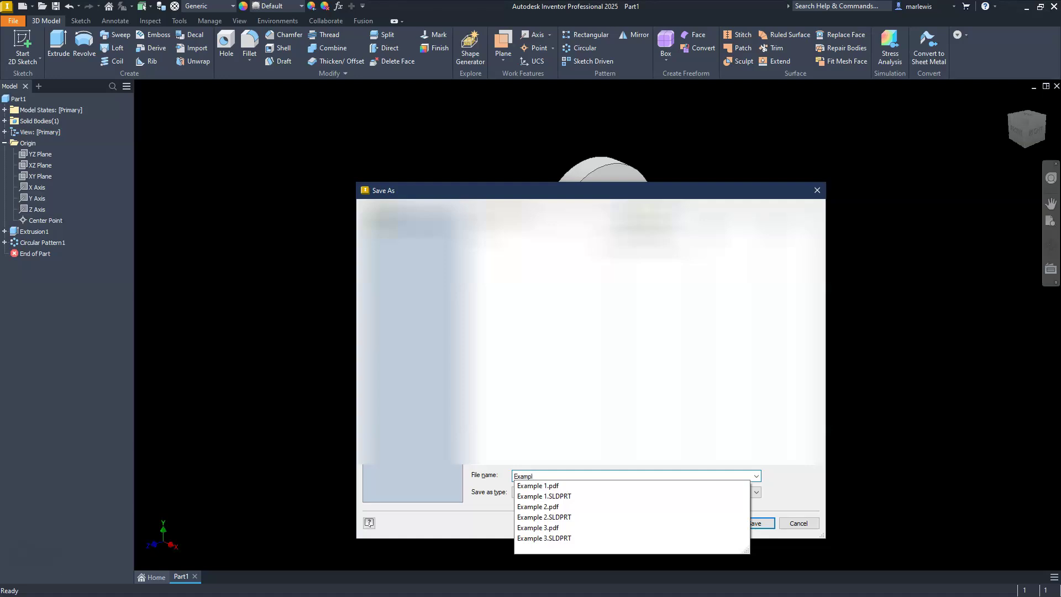
type("e 1")
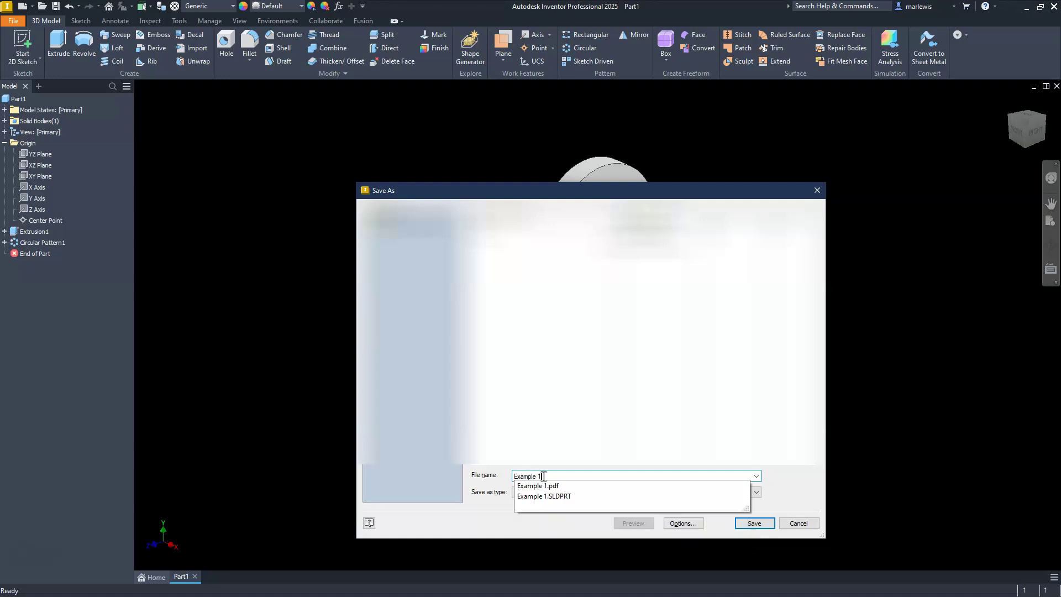
left_click(754, 523)
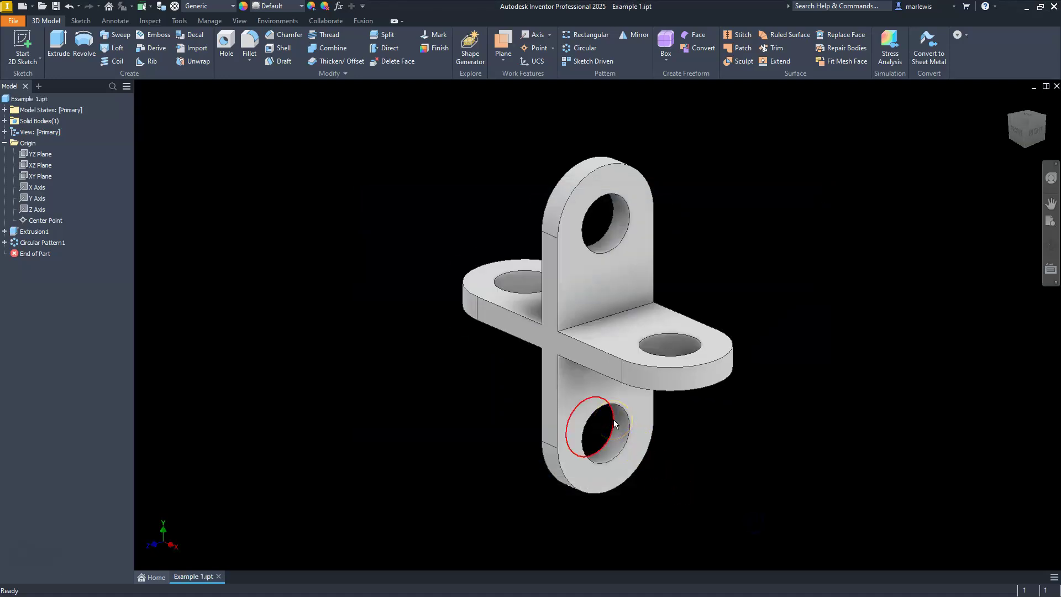
Create a new drawing from the metric ANSI (mm).idw template.
left_click(23, 7)
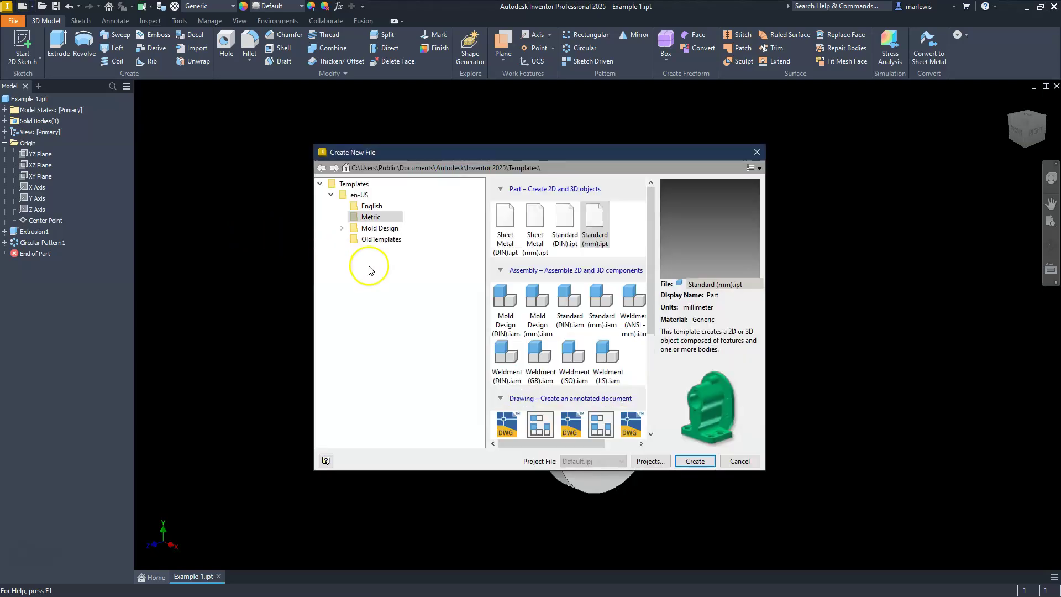
scroll(545, 310, "down", 2)
scroll(544, 310, "down", 3)
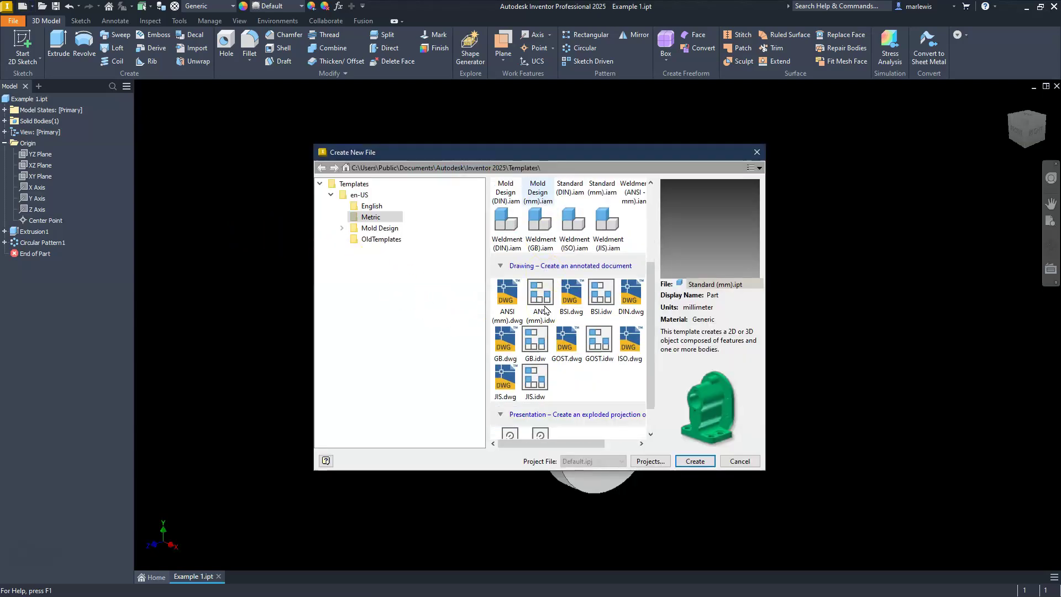
left_click(550, 325)
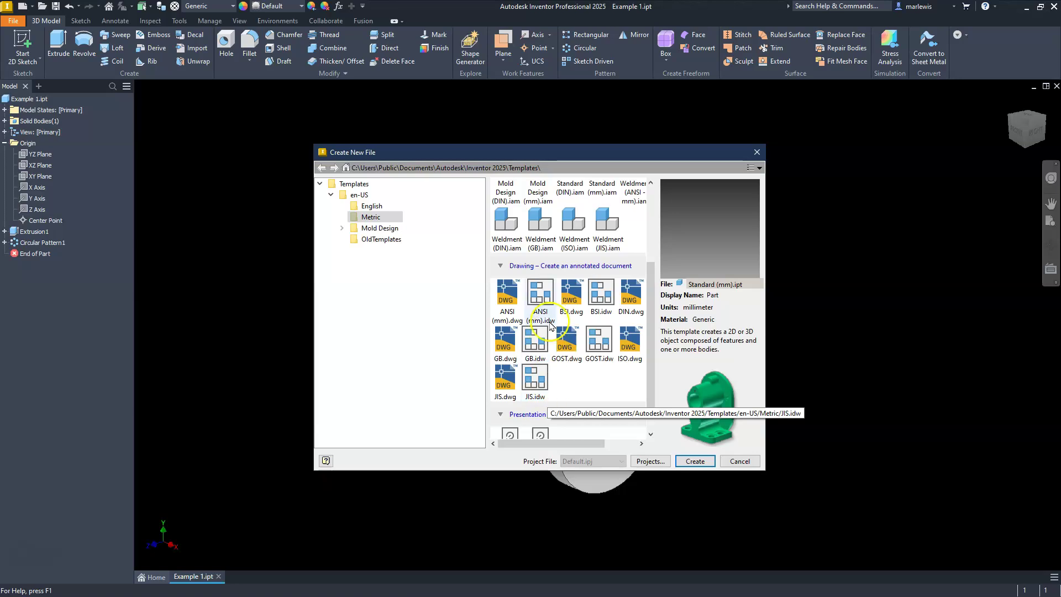
double_click(537, 293)
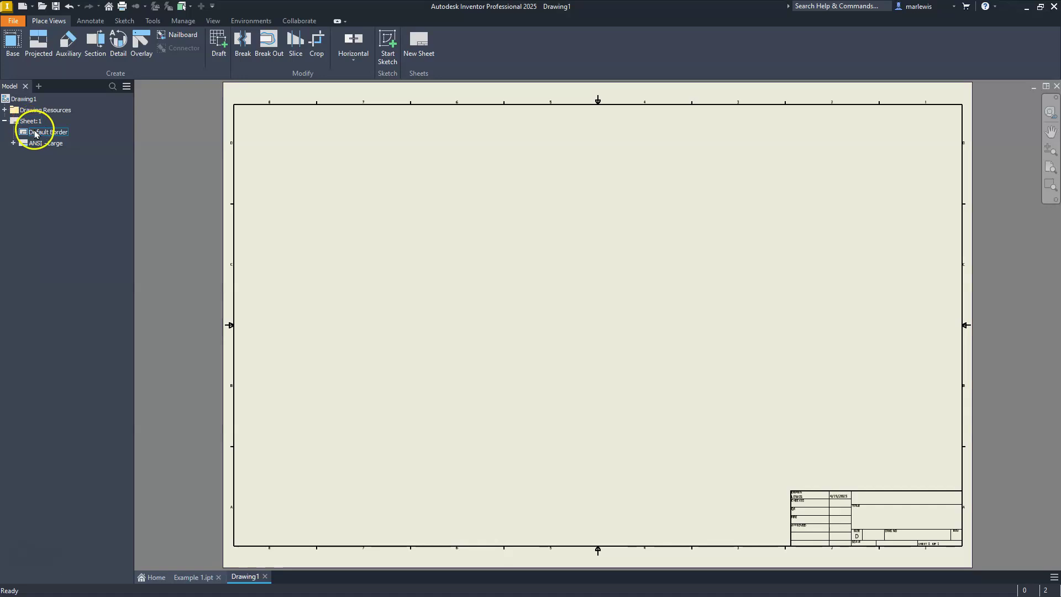
Change the drawing sheet's size to B, keeping landscape orientation.
right_click(28, 121)
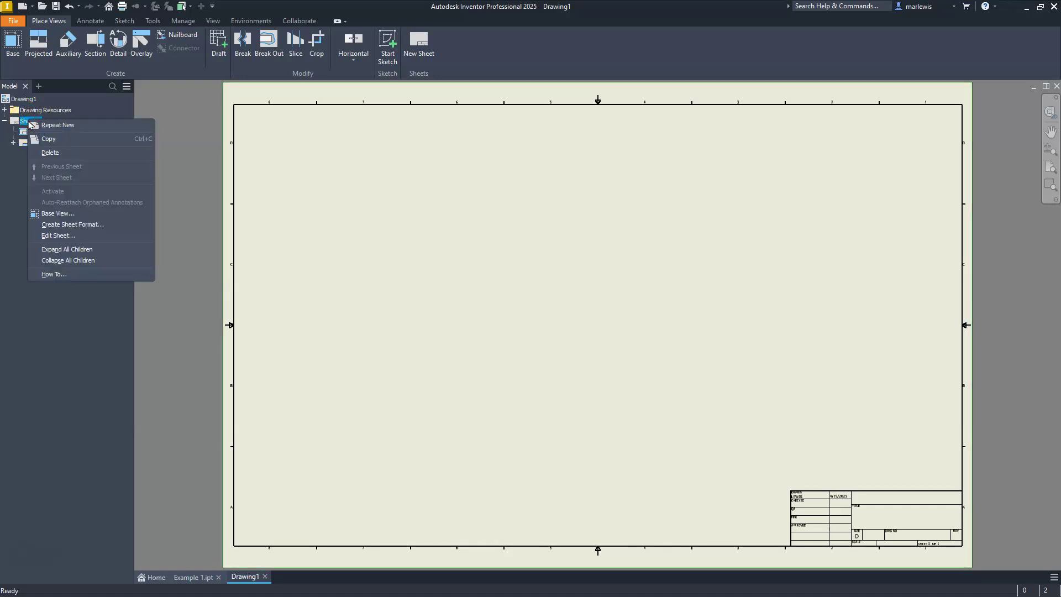
left_click(70, 241)
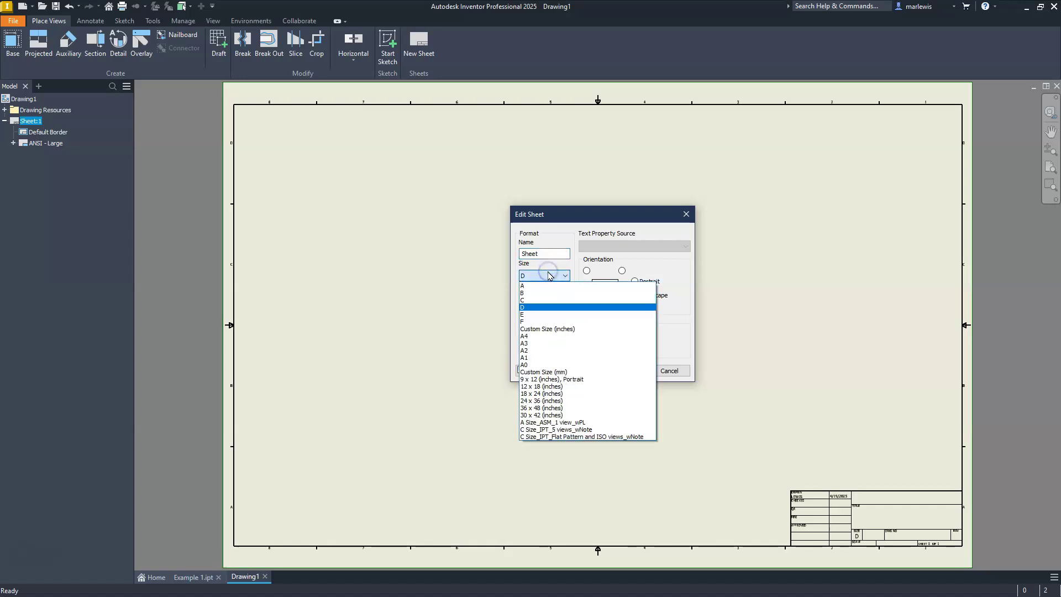
left_click(526, 293)
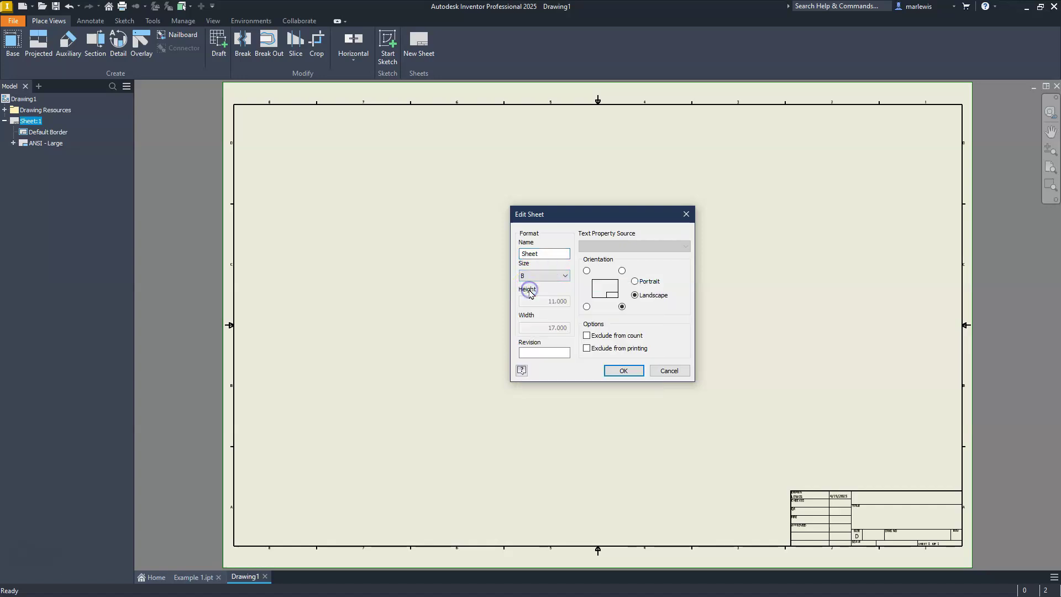
left_click(612, 370)
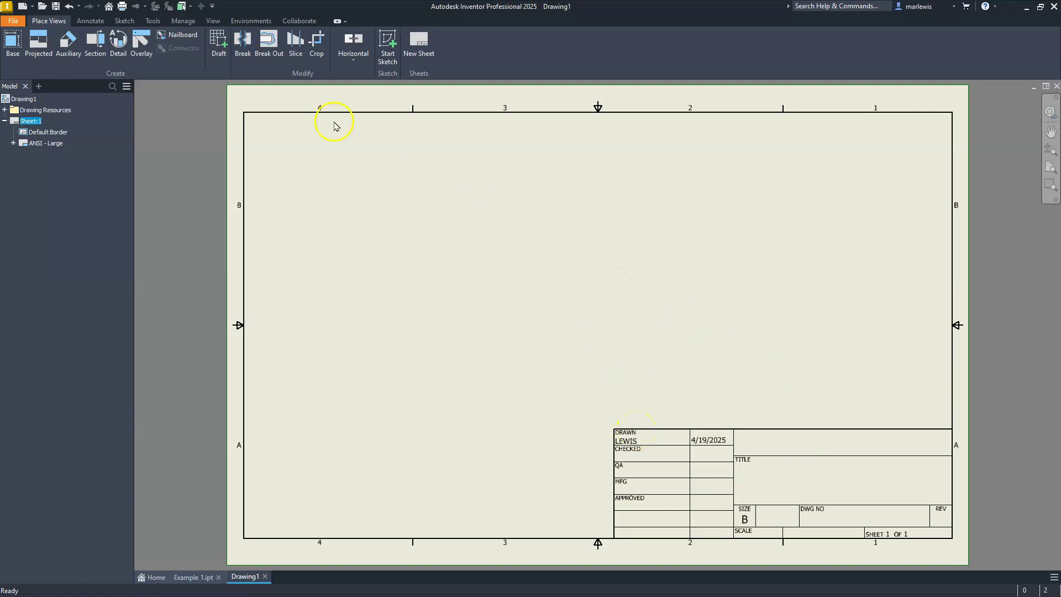
Delete the ANSI - Large title block from the sheet.
left_click(45, 145)
right_click(44, 145)
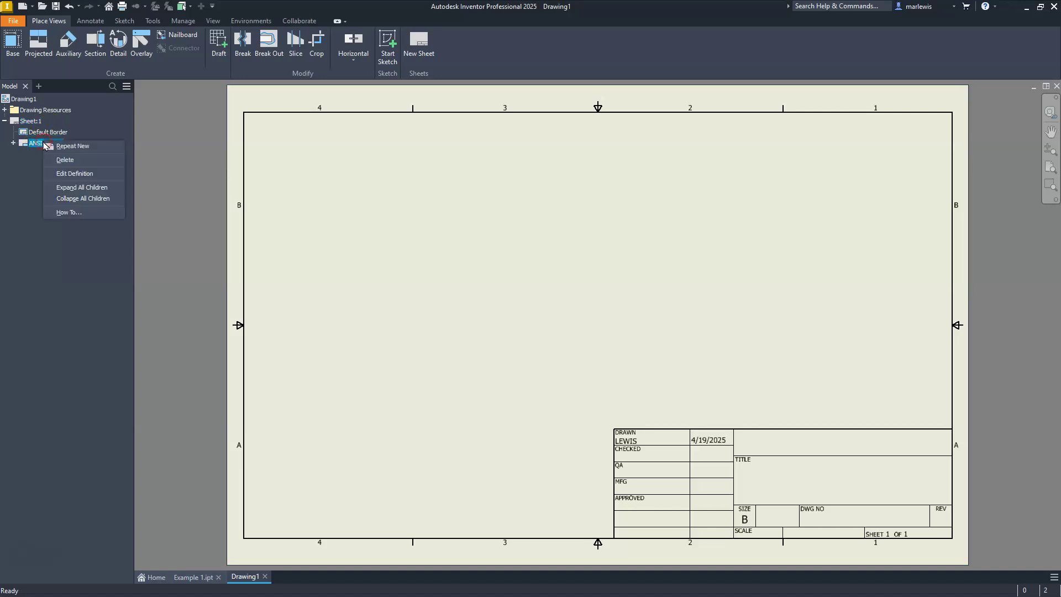
left_click(58, 159)
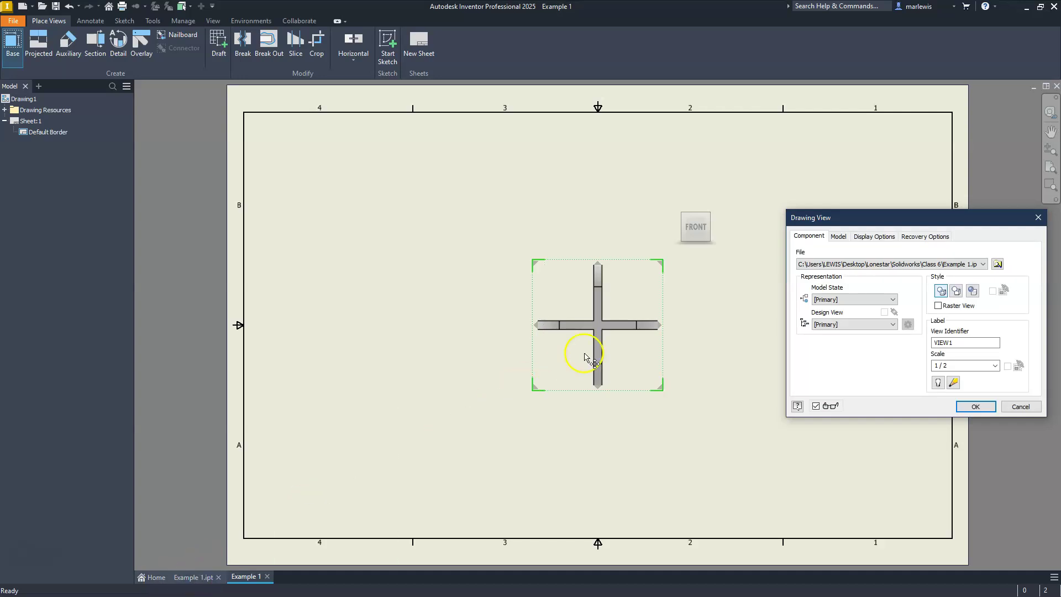
Position a front base view of the Example 1 part in the sheet's lower-left area at 1/2 scale.
left_click_drag(611, 308, 581, 345)
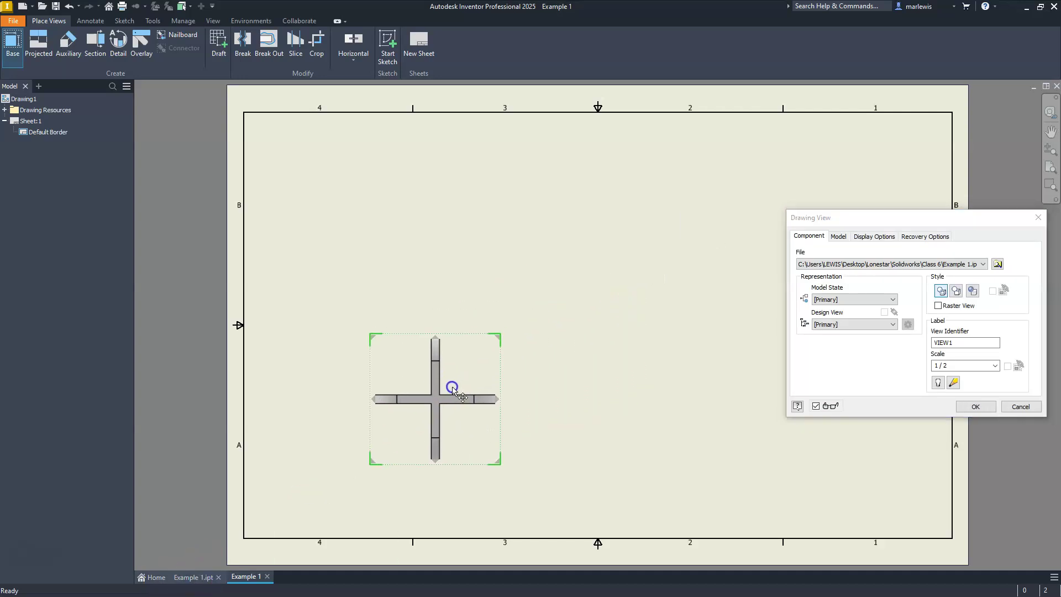
left_click(466, 406)
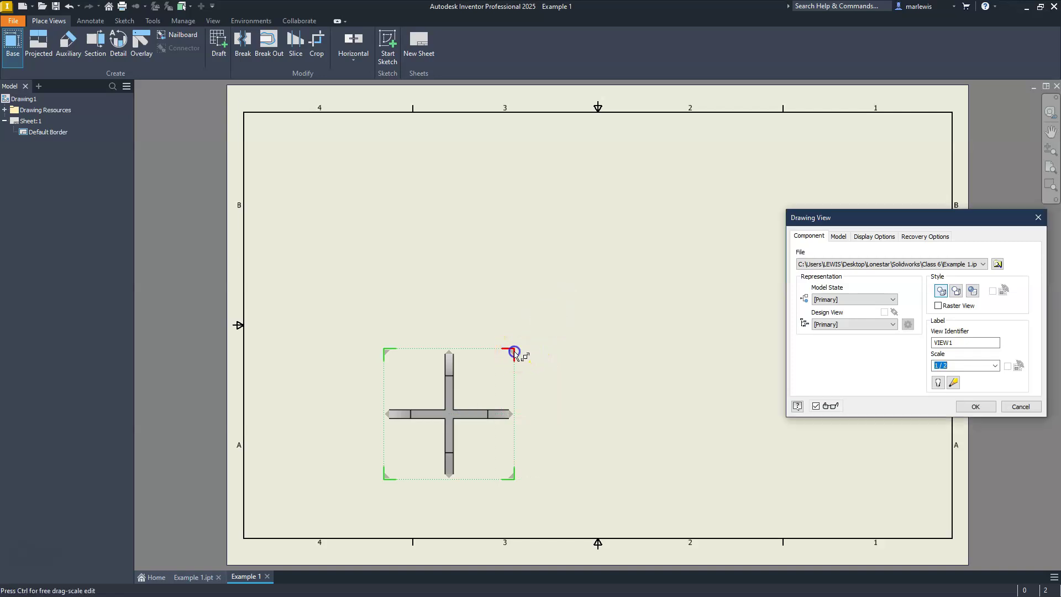
left_click_drag(546, 326, 558, 315)
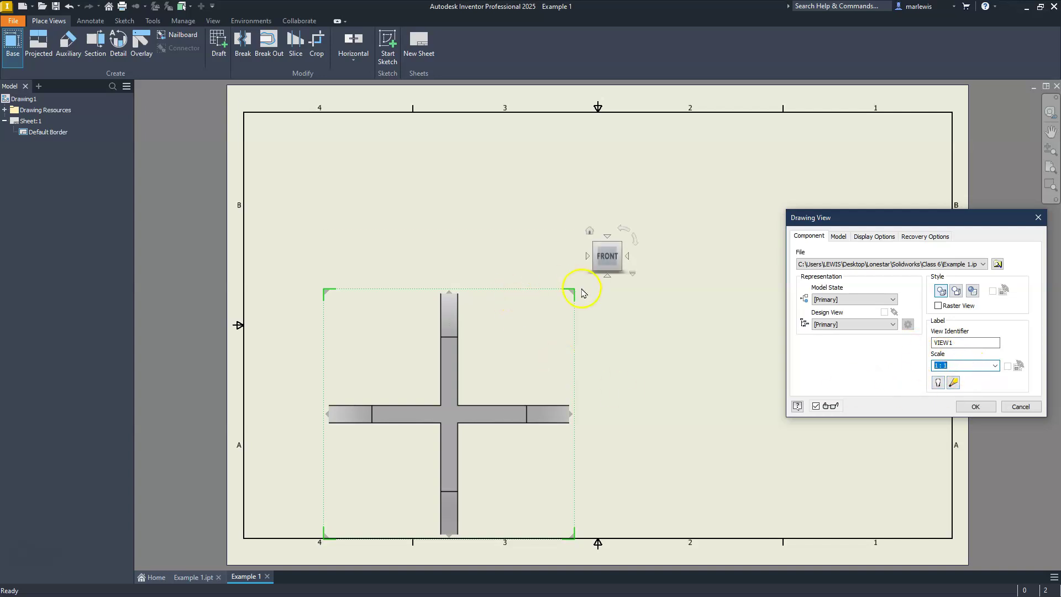
left_click_drag(577, 295, 534, 323)
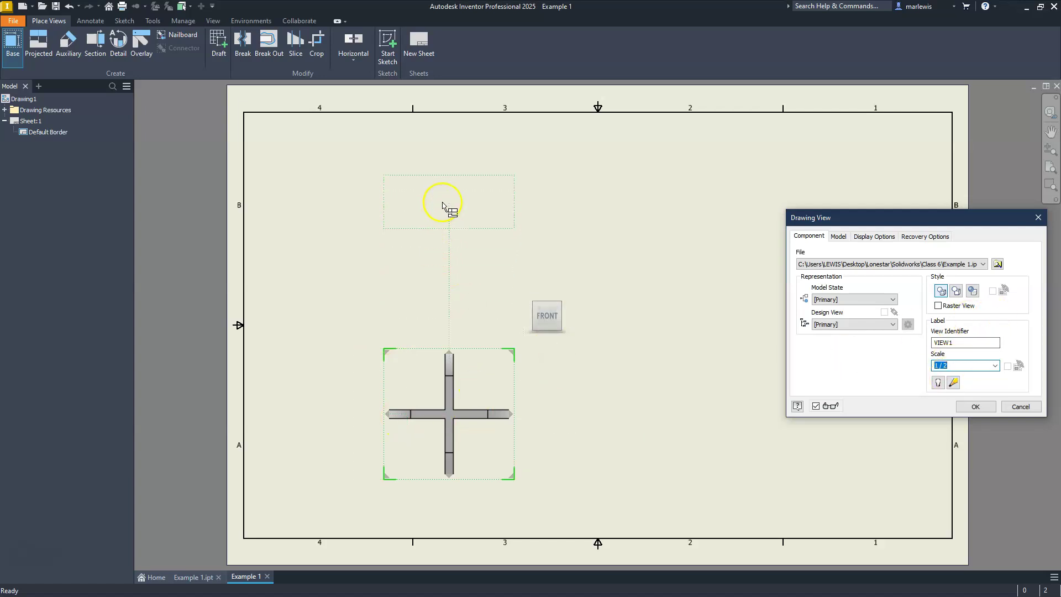
Project a top view above the front view and an isometric view in the sheet's upper-right corner, and create the views.
left_click(442, 244)
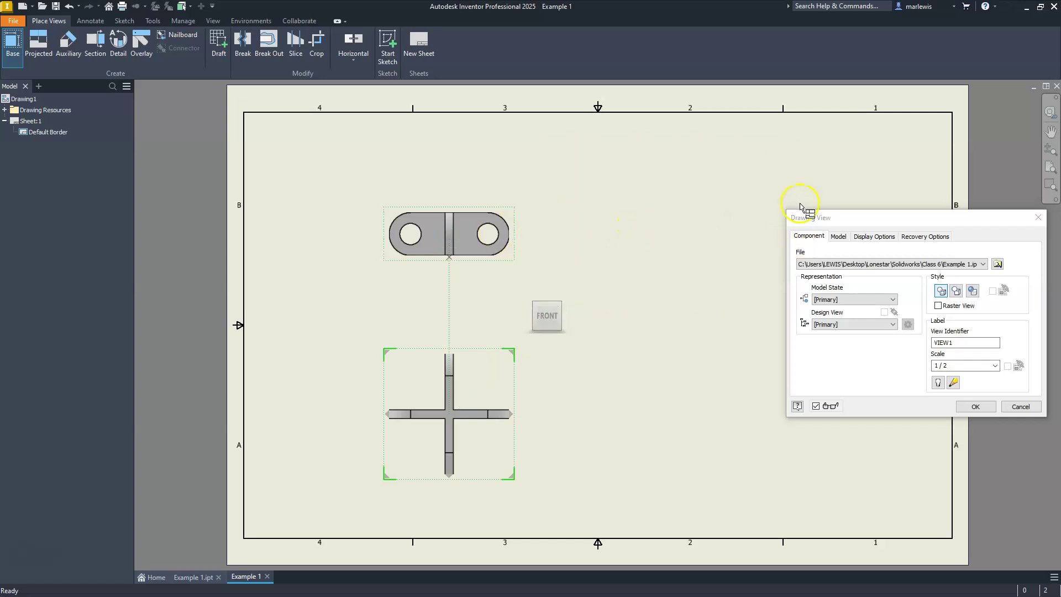
left_click(873, 215)
left_click_drag(874, 217, 871, 352)
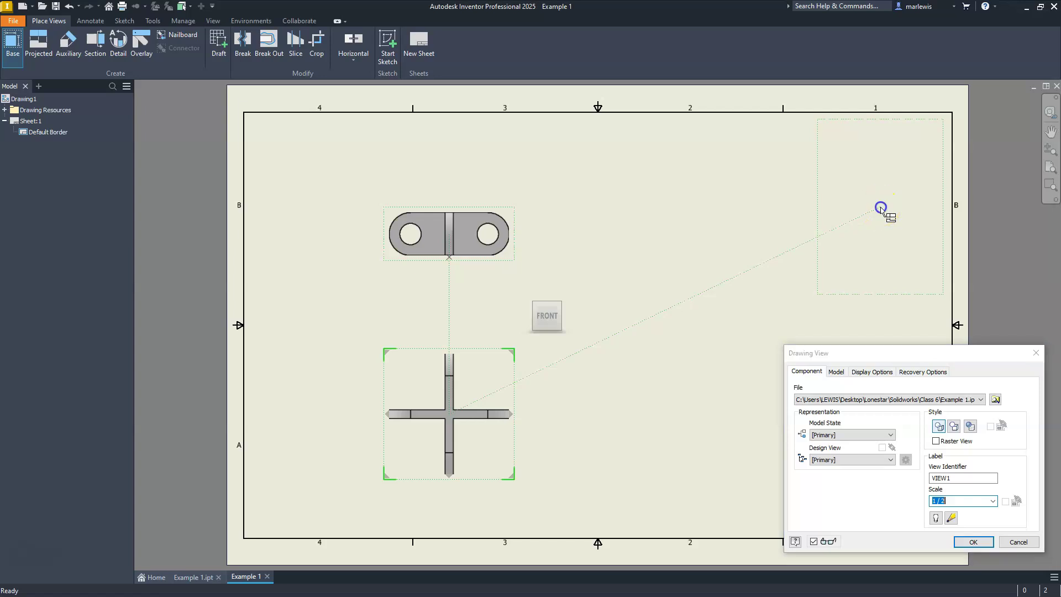
left_click(882, 209)
left_click(974, 543)
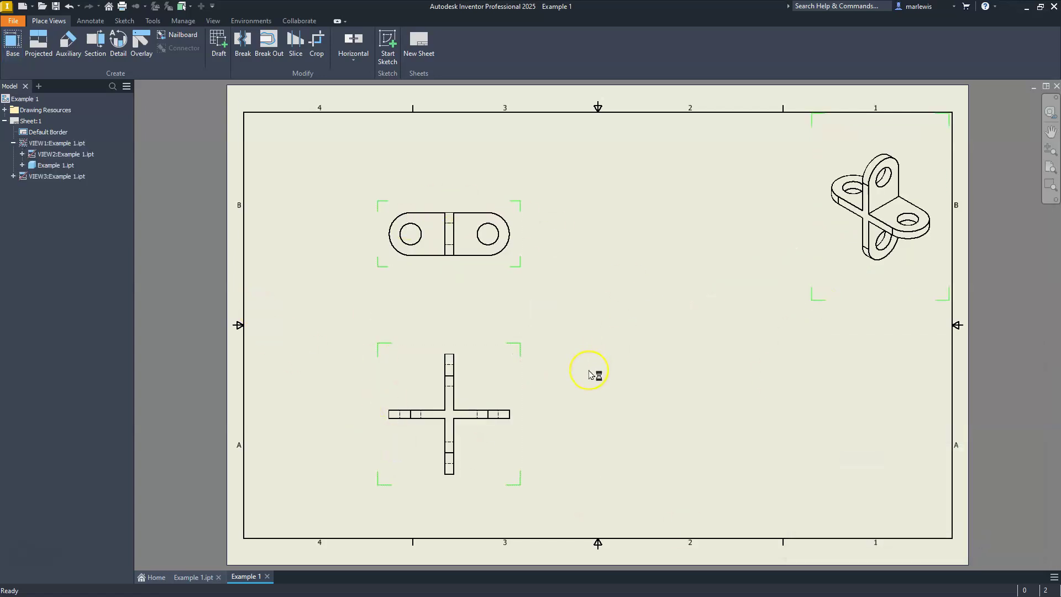
Examine the front view's display style options in its drawing view settings.
mouse_move(417, 296)
middle_mouse_down()
mouse_move(516, 260)
mouse_move(528, 273)
middle_mouse_up()
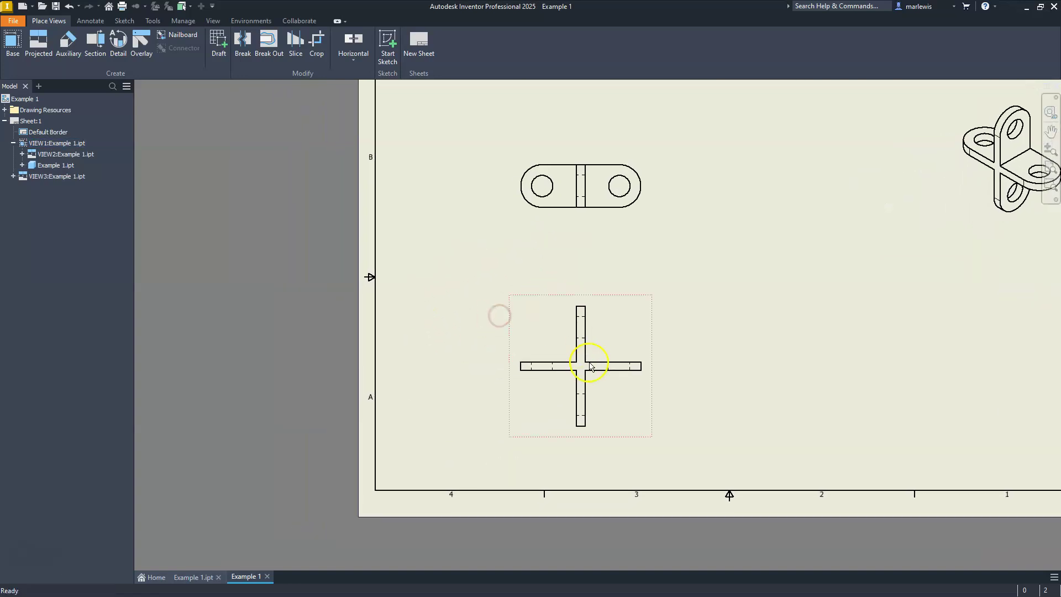
left_click(620, 345)
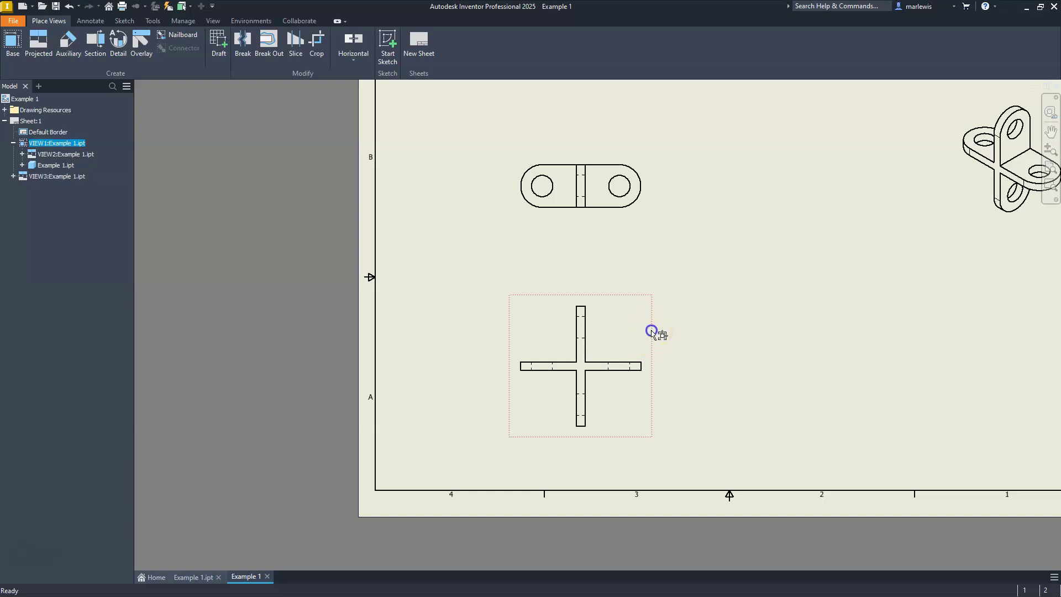
double_click(498, 372)
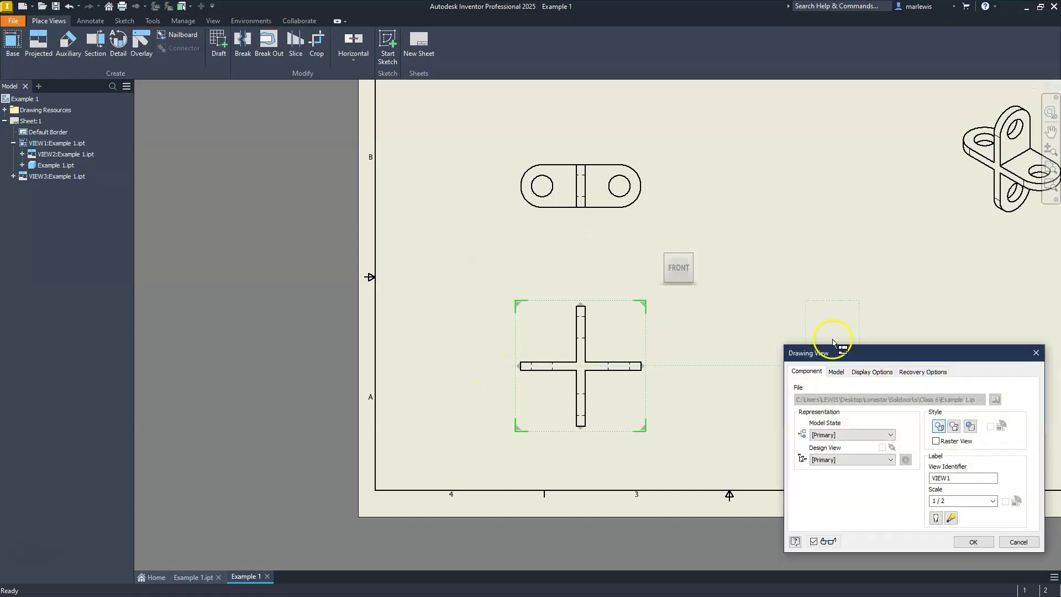
mouse_move(907, 351)
left_mouse_down()
mouse_move(800, 217)
mouse_move(711, 162)
left_mouse_up()
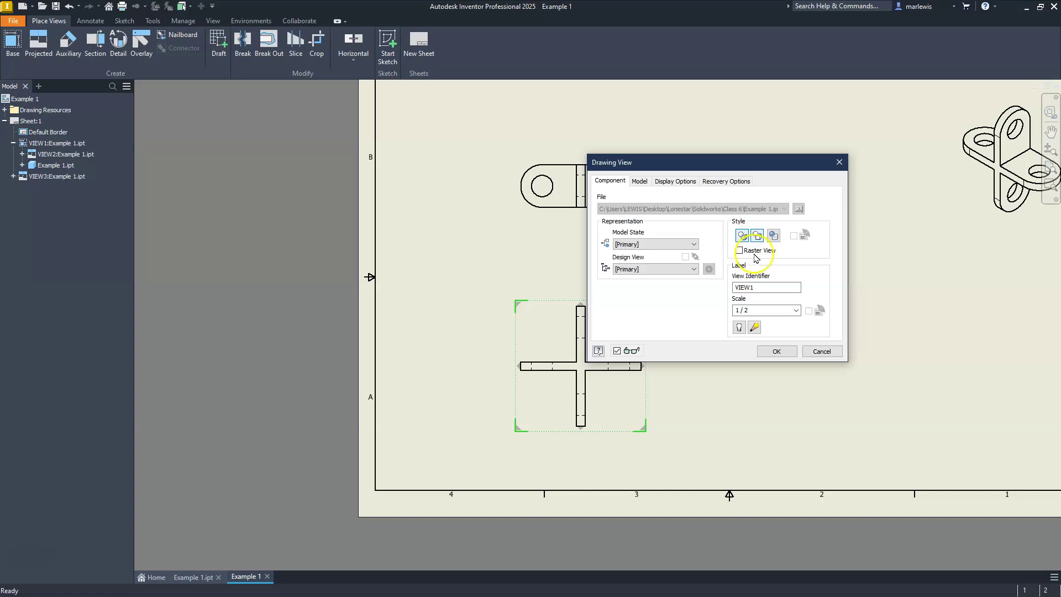
left_click(822, 351)
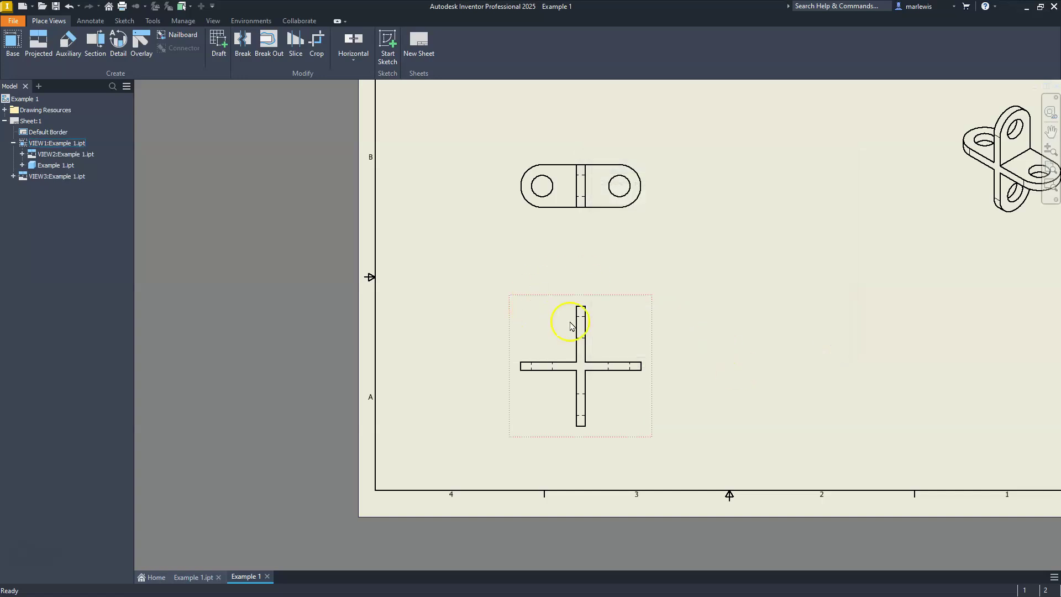
Start a detail view A of the top view with a circular fence centred on the right-hand hole and enclosing that lug.
scroll(766, 310, "up", 2)
scroll(682, 307, "down", 6)
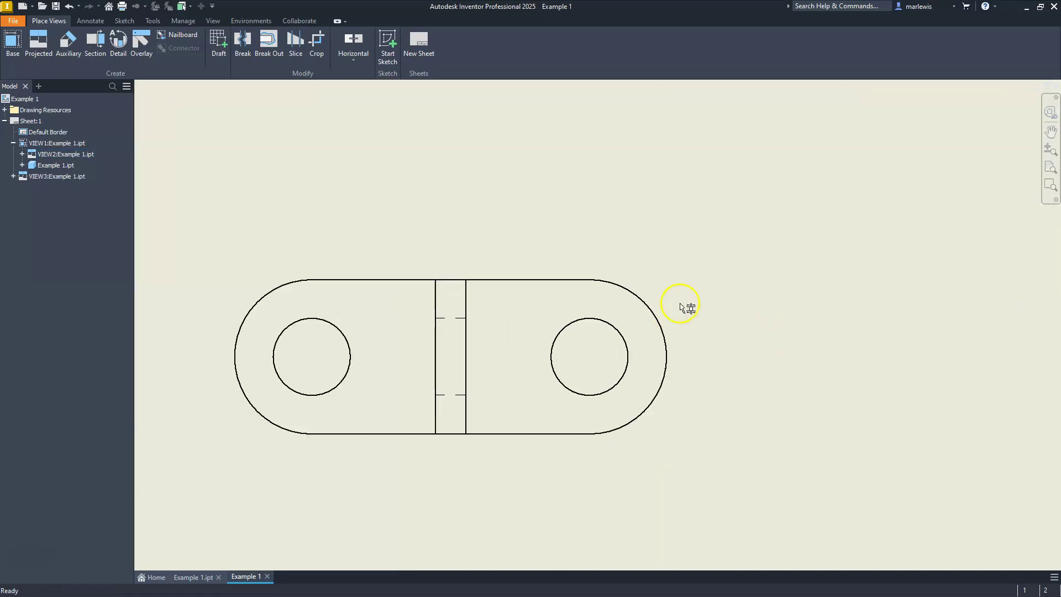
middle_click_drag(683, 310, 682, 198)
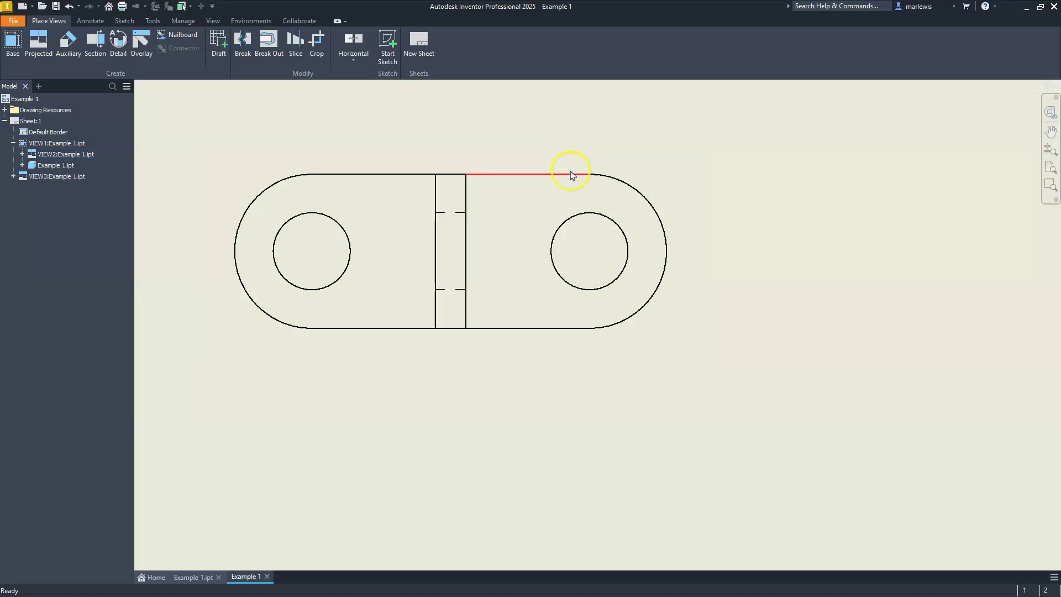
left_click(121, 42)
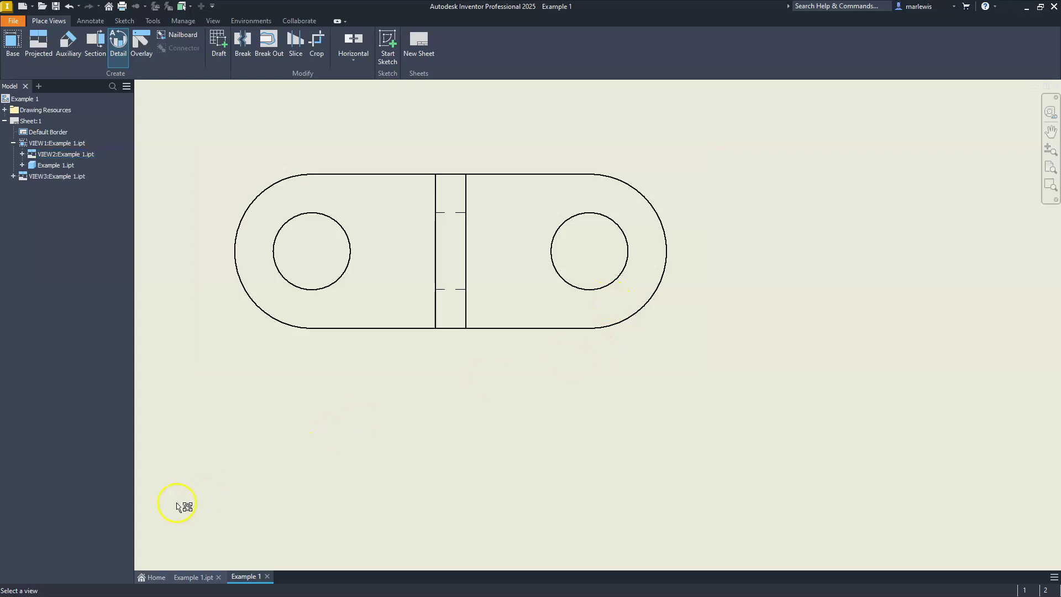
left_click(630, 334)
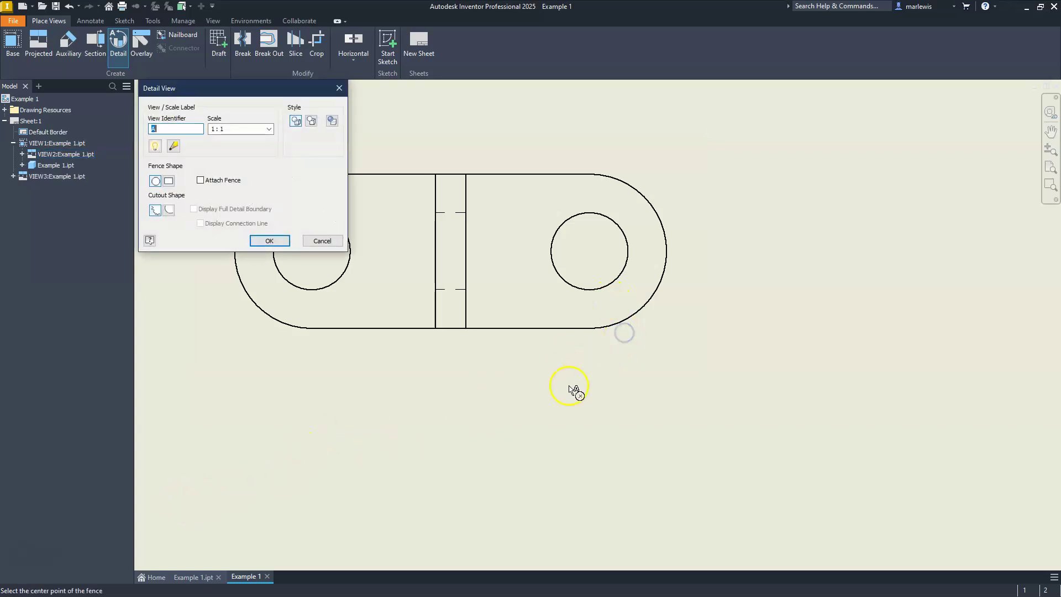
mouse_move(237, 88)
left_mouse_down()
mouse_move(418, 107)
mouse_move(475, 92)
left_mouse_up()
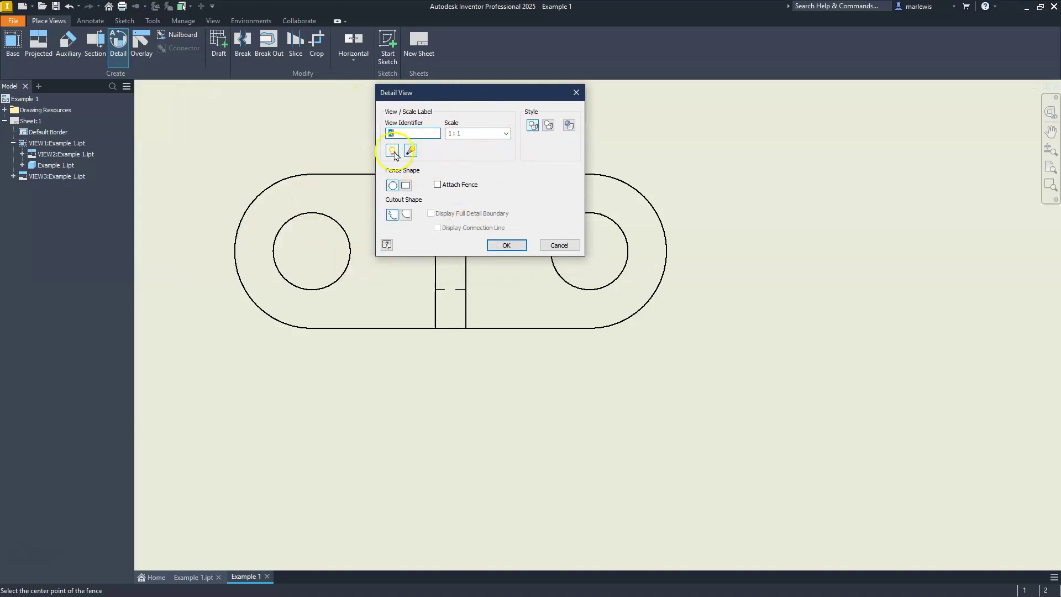
scroll(740, 232, "up", 3)
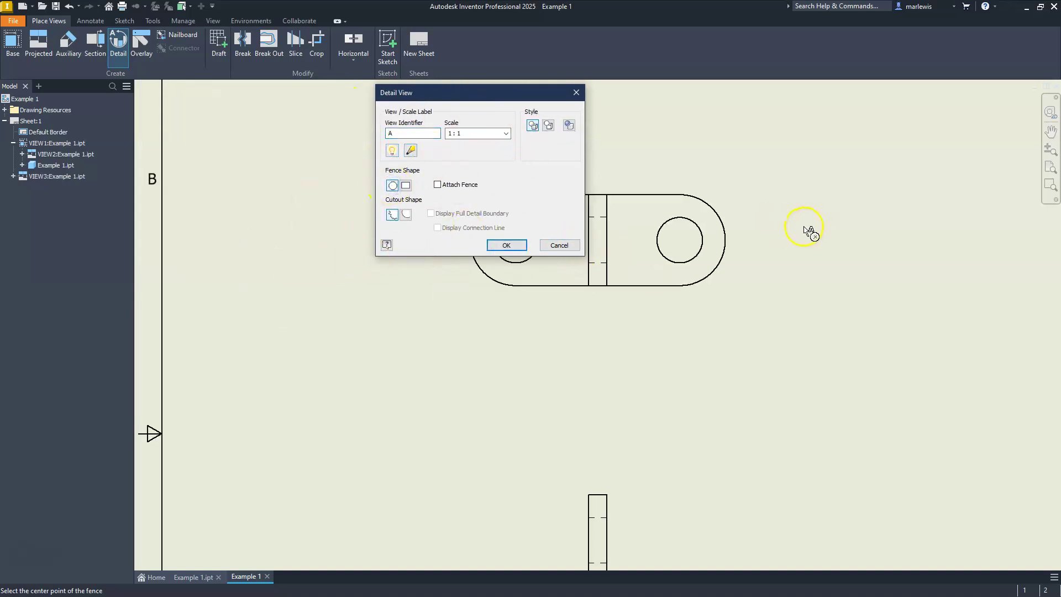
left_click(738, 234)
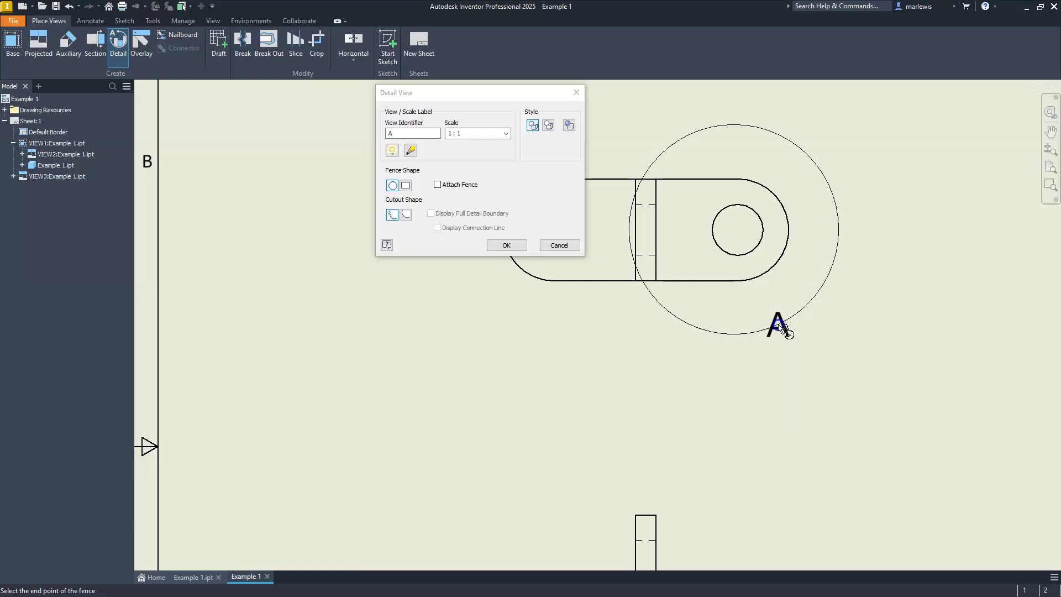
left_click(780, 329)
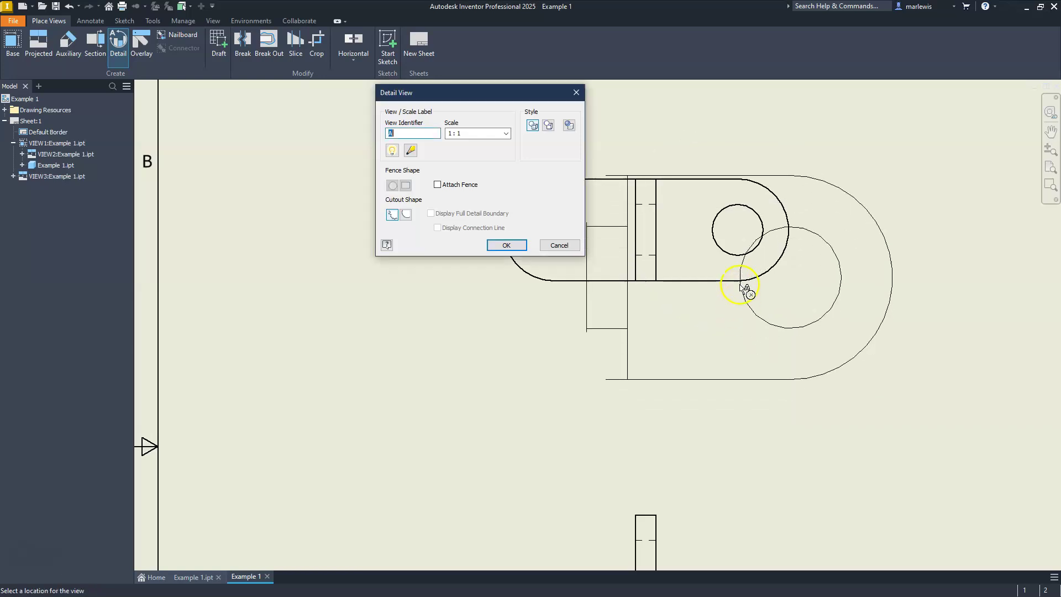
Attach the fence, choose smooth cut edges with full detail boundary and connection line, and place the 1:1 detail between the top and isometric views.
scroll(742, 284, "down", 2)
mouse_move(743, 280)
middle_mouse_down()
mouse_move(732, 269)
mouse_move(600, 320)
middle_mouse_up()
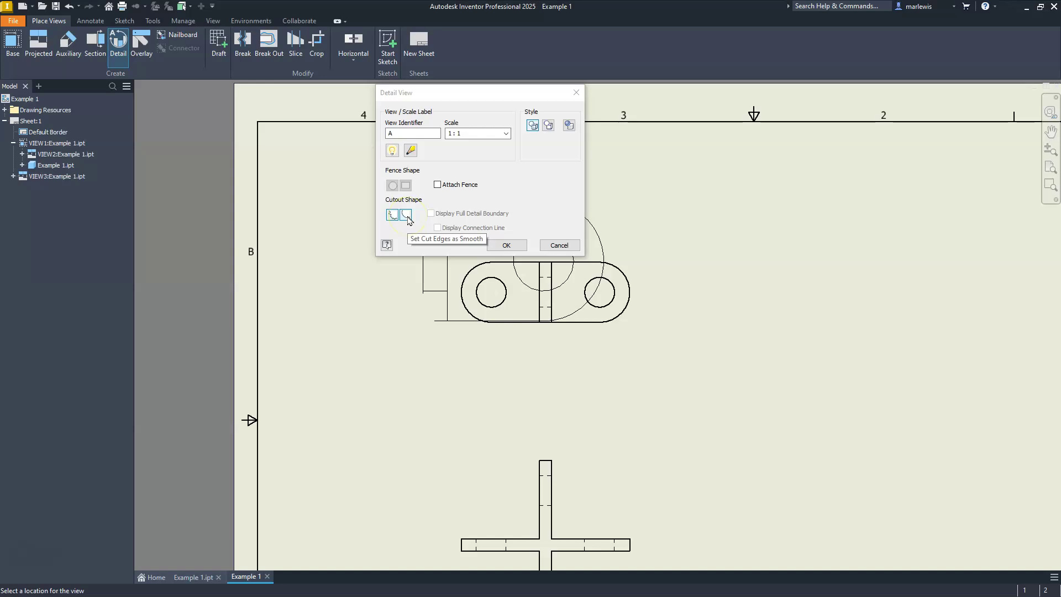
left_click(436, 186)
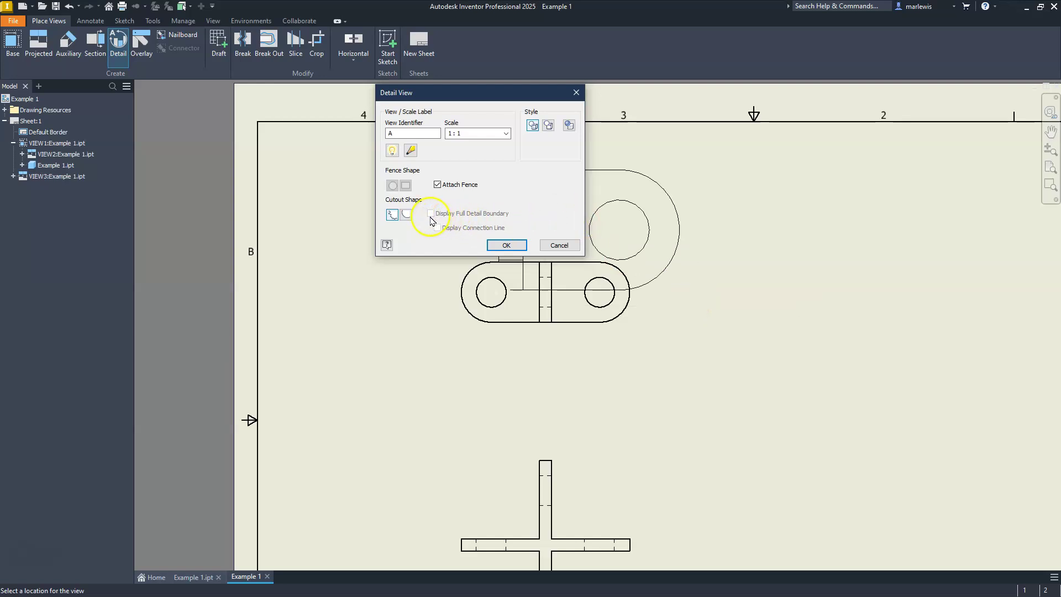
left_click(406, 215)
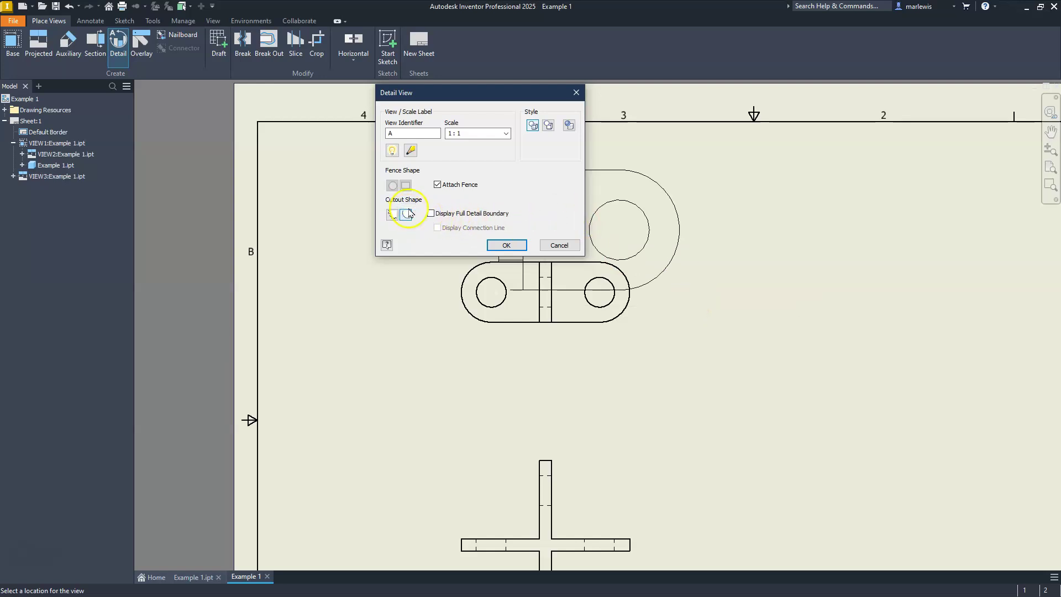
left_click(431, 214)
left_click(437, 227)
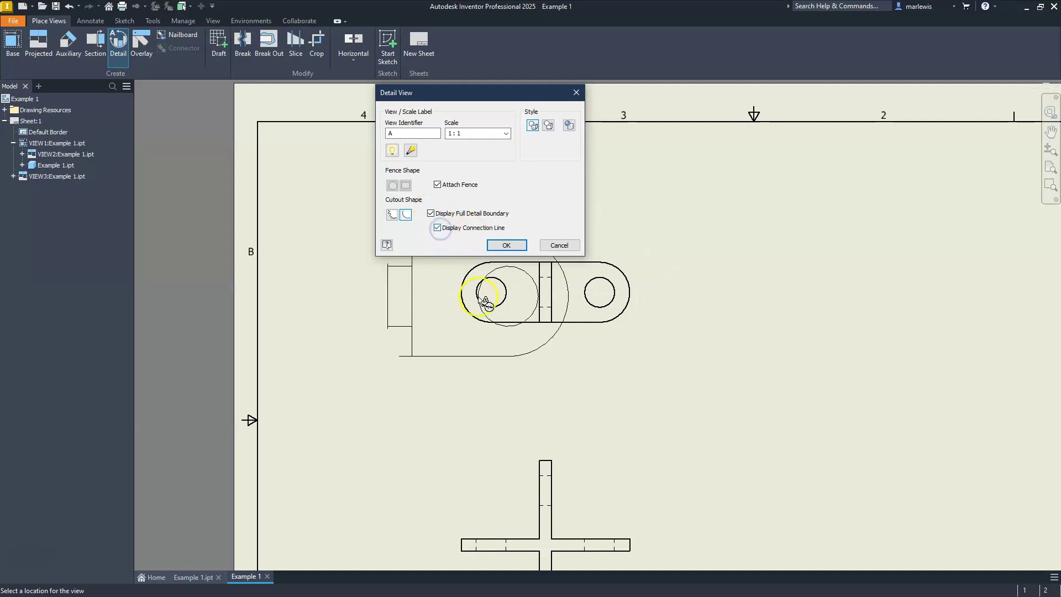
scroll(628, 367, "down", 2)
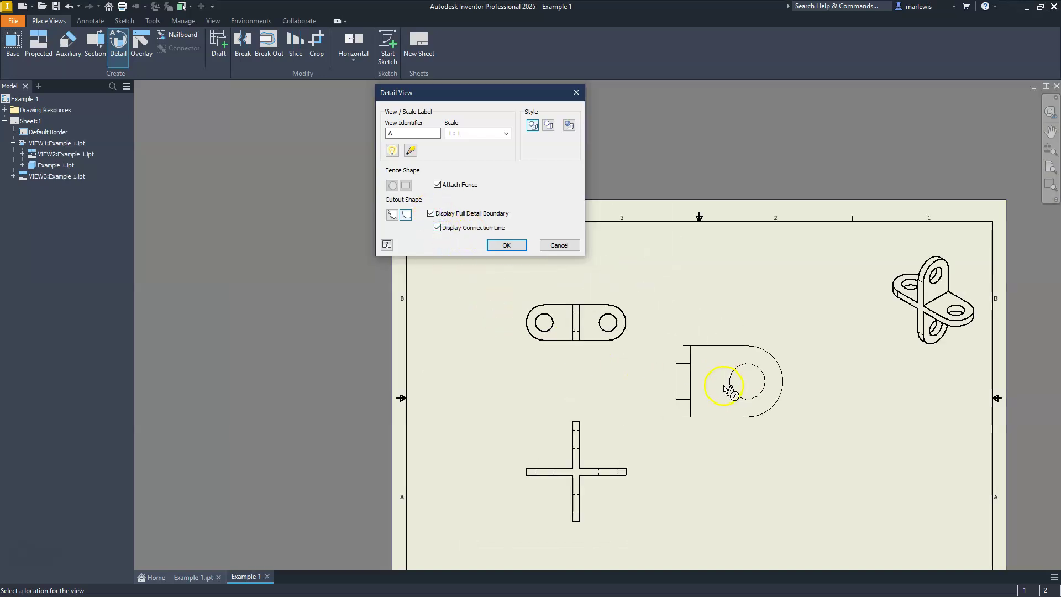
left_click(765, 351)
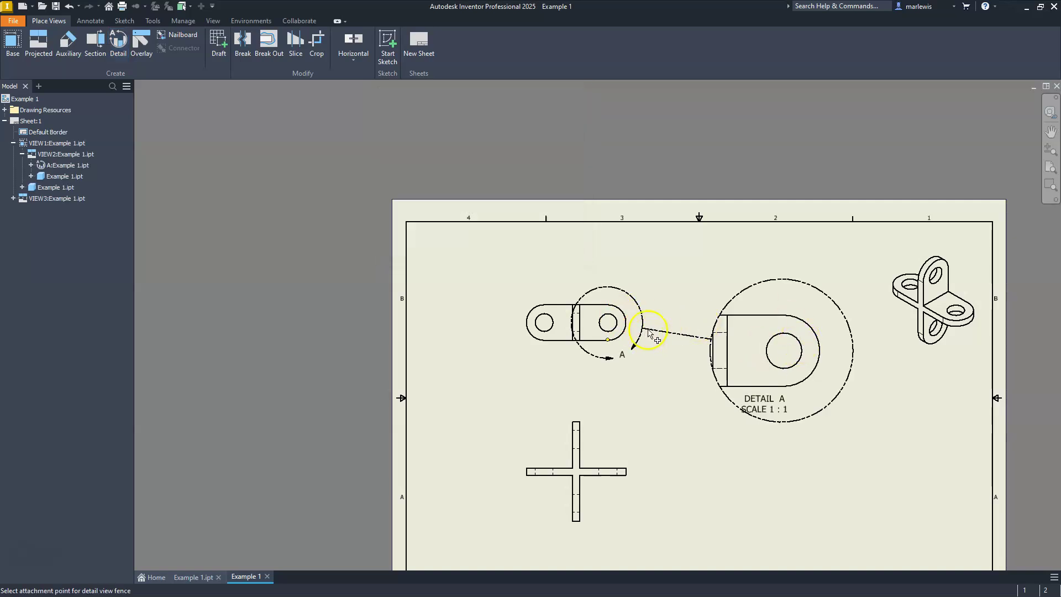
left_click(773, 402)
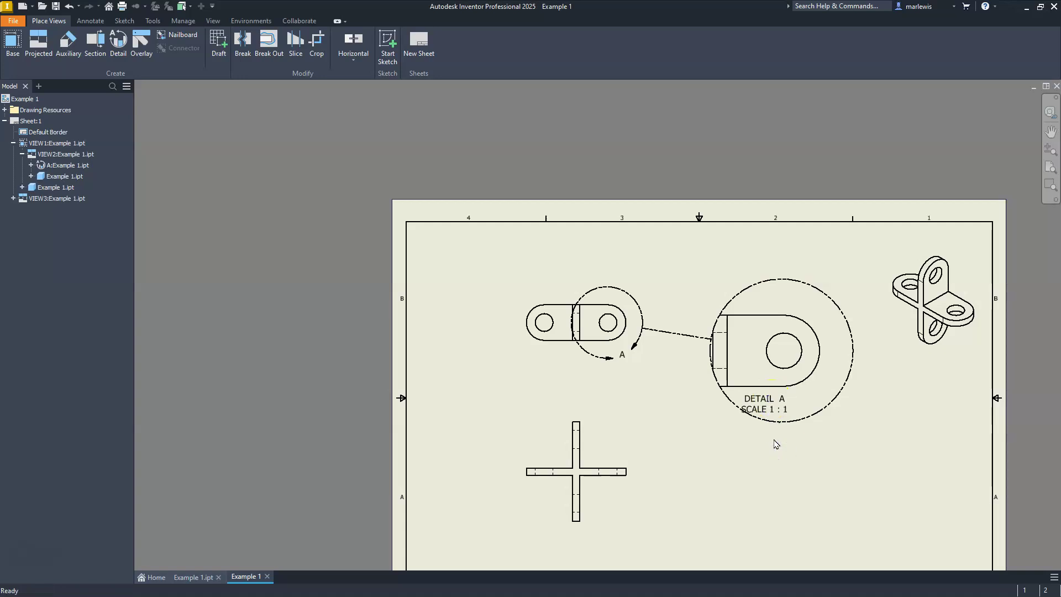
Move the detail view's label just below its circular boundary.
left_click_drag(763, 404, 781, 432)
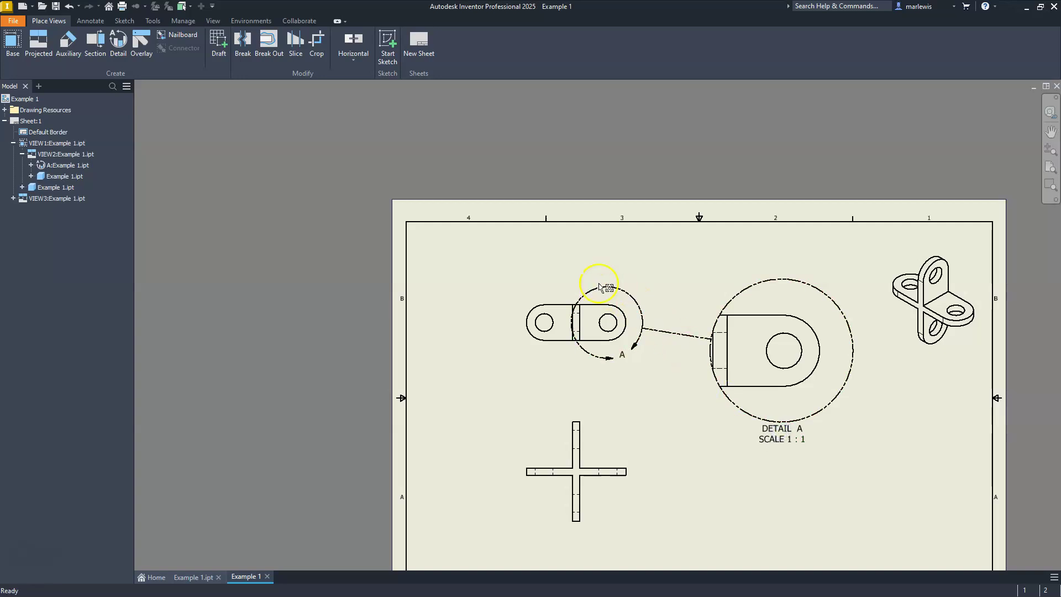
scroll(845, 436, "up", 3)
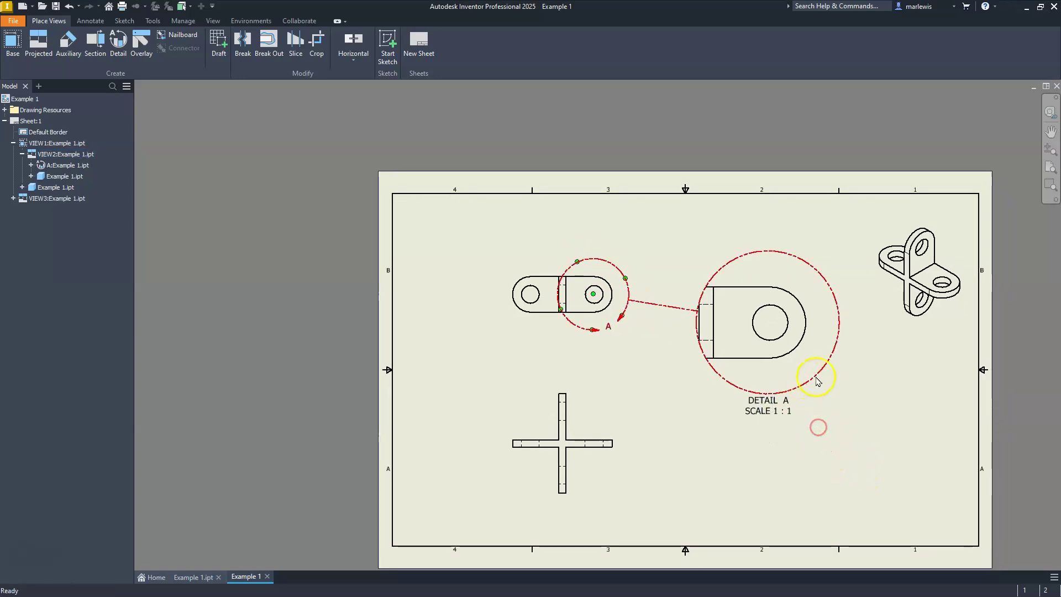
scroll(817, 391, "down", 3)
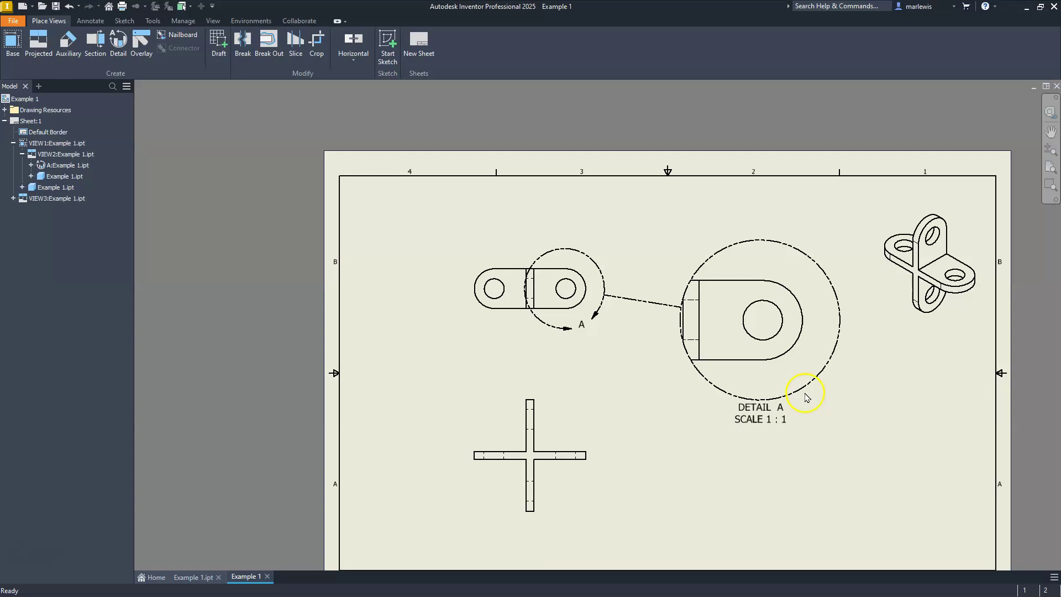
scroll(805, 368, "up", 3)
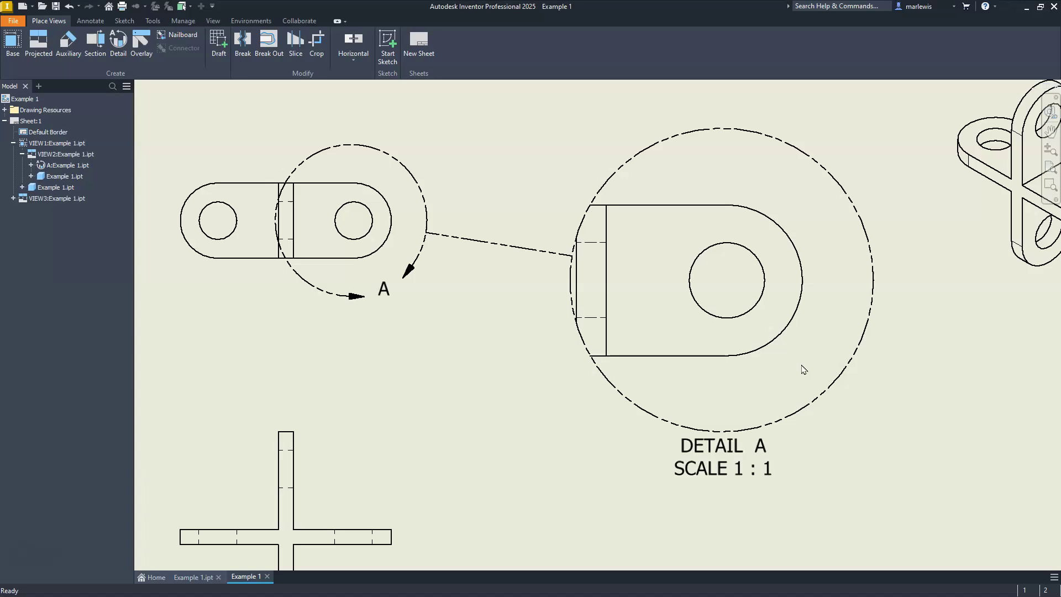
scroll(768, 317, "up", 1)
scroll(772, 320, "down", 3)
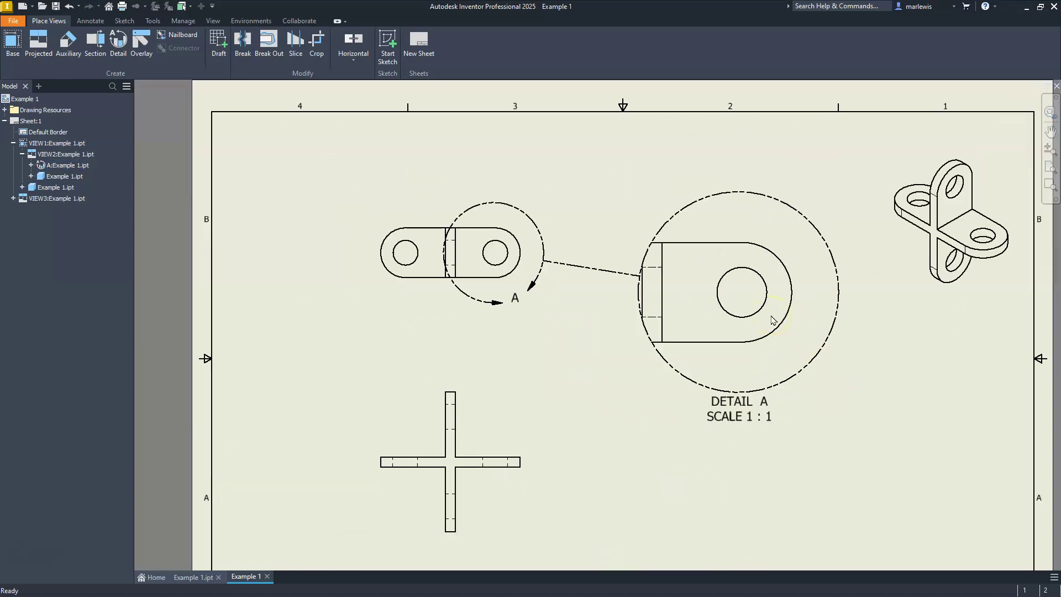
middle_click_drag(772, 320, 738, 296)
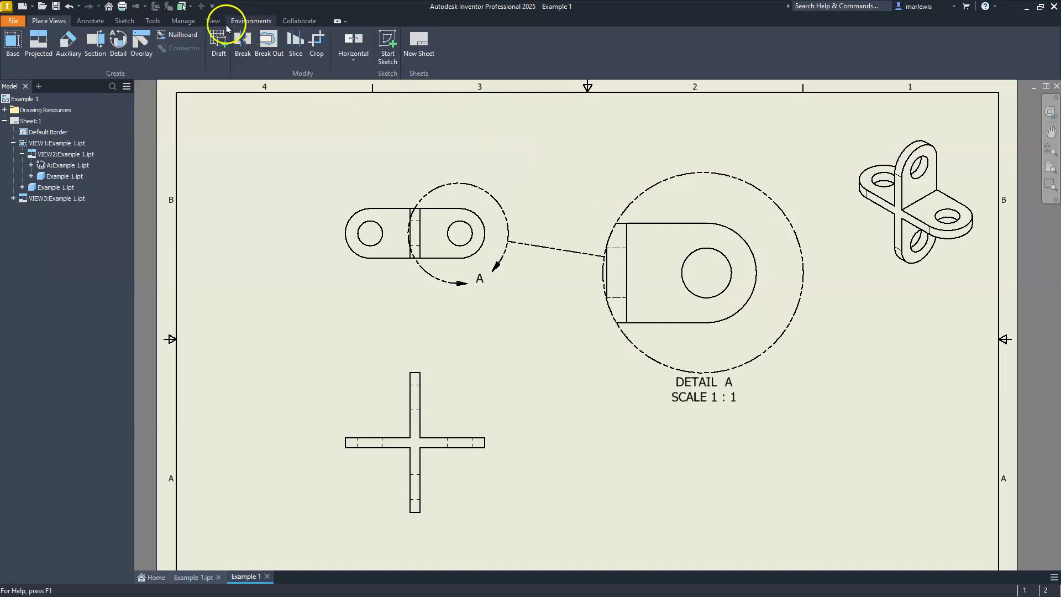
Add center marks to the rounded ends of both lugs in the top view.
left_click(91, 23)
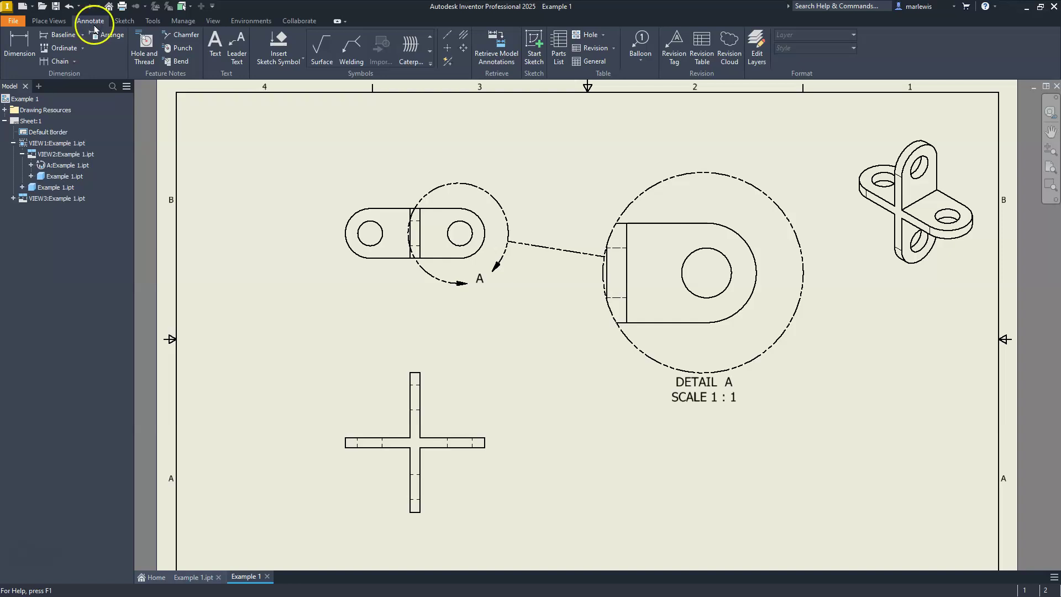
left_click(449, 50)
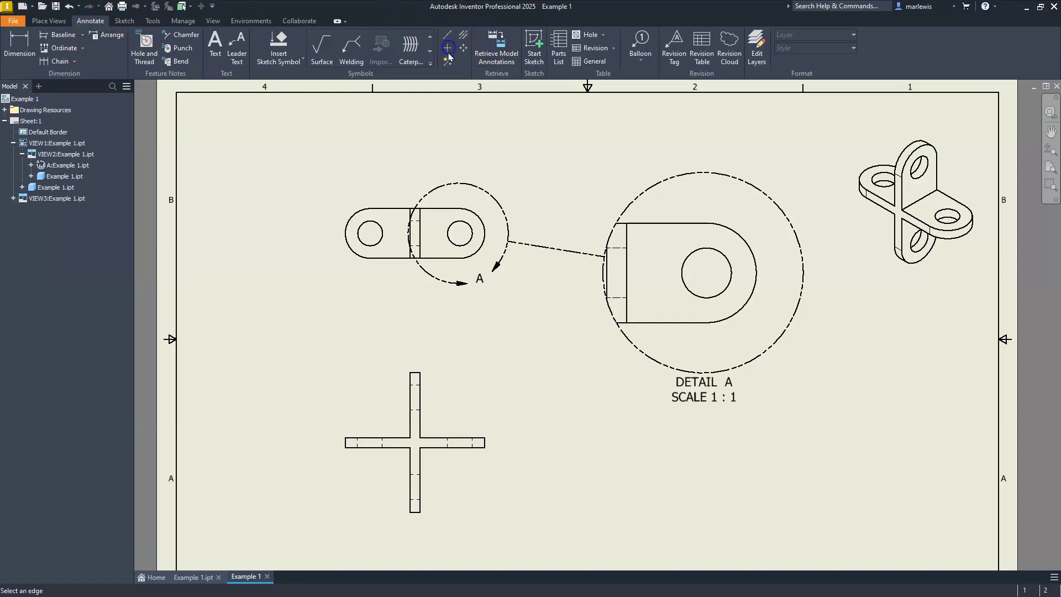
left_click(360, 254)
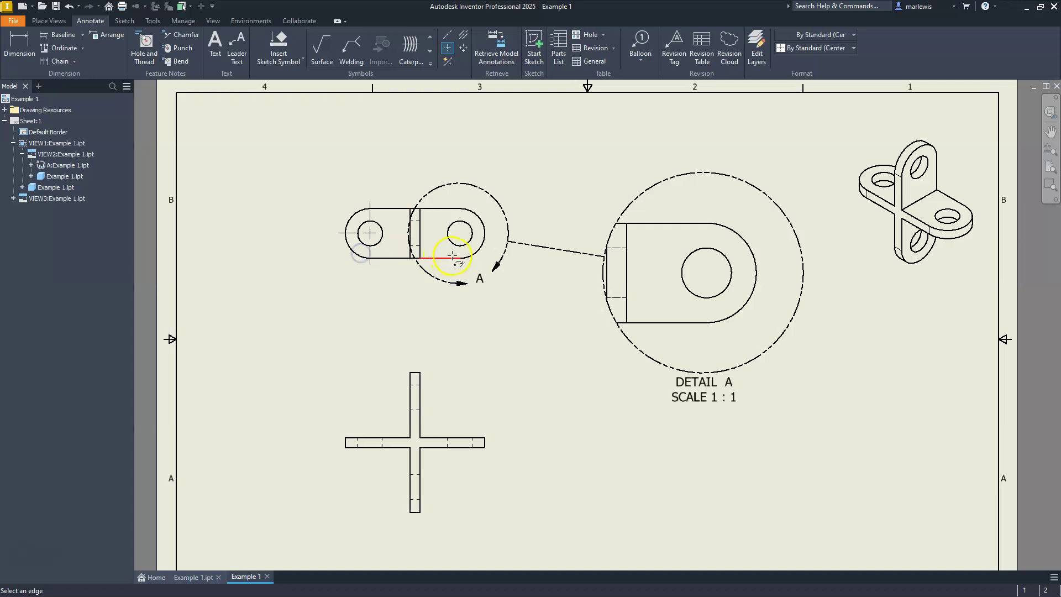
left_click(475, 252)
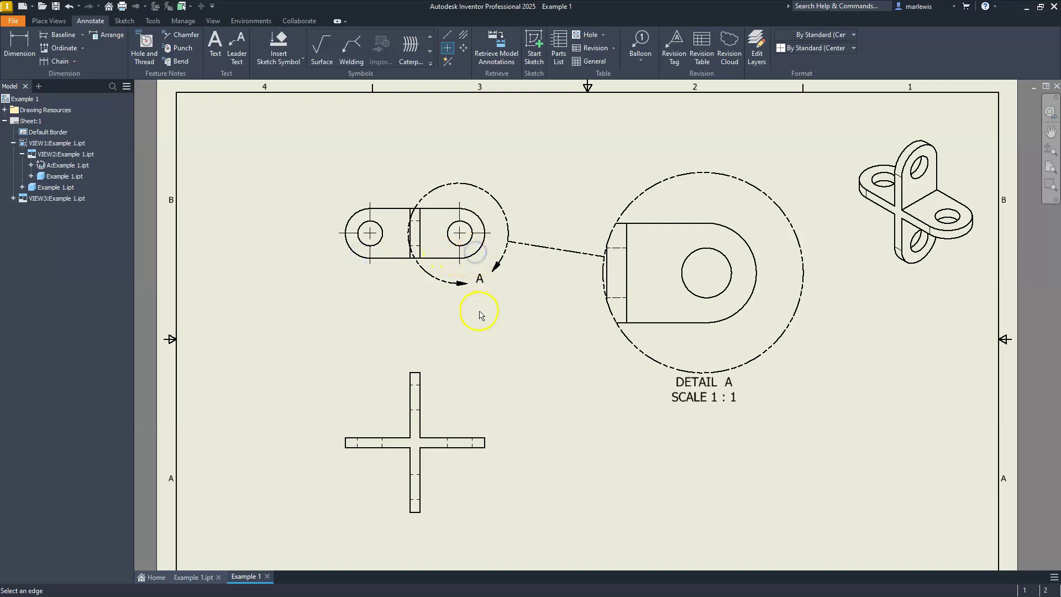
Create a centerline connecting the two hole centers in the top view.
left_click(450, 37)
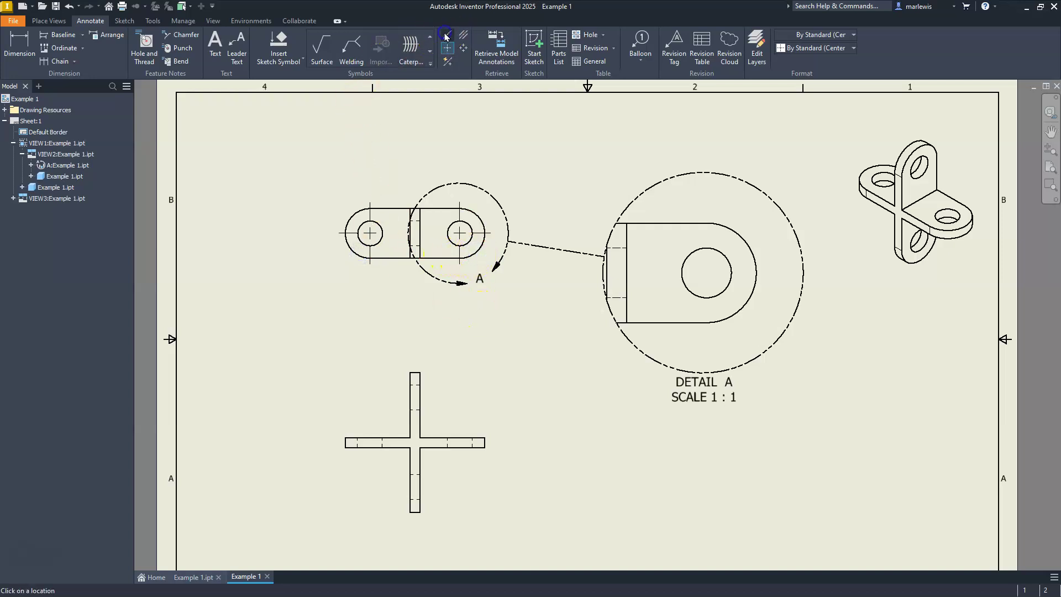
left_click(374, 234)
left_click(456, 234)
right_click(459, 138)
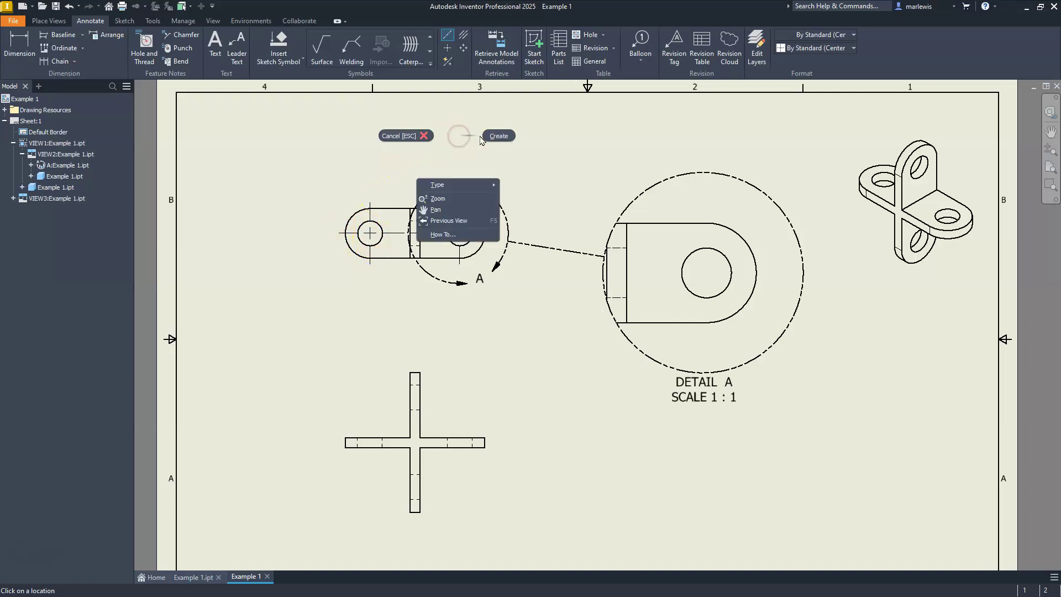
left_click(494, 137)
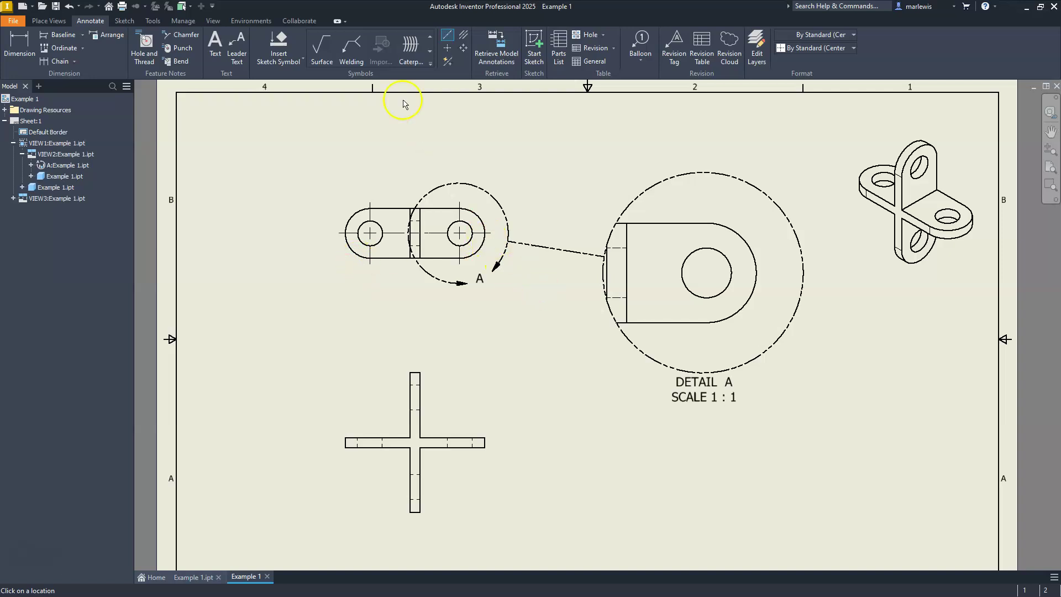
Add a center mark to the rounded lug end in detail view A and extend its left arm beyond the hole.
left_click(447, 48)
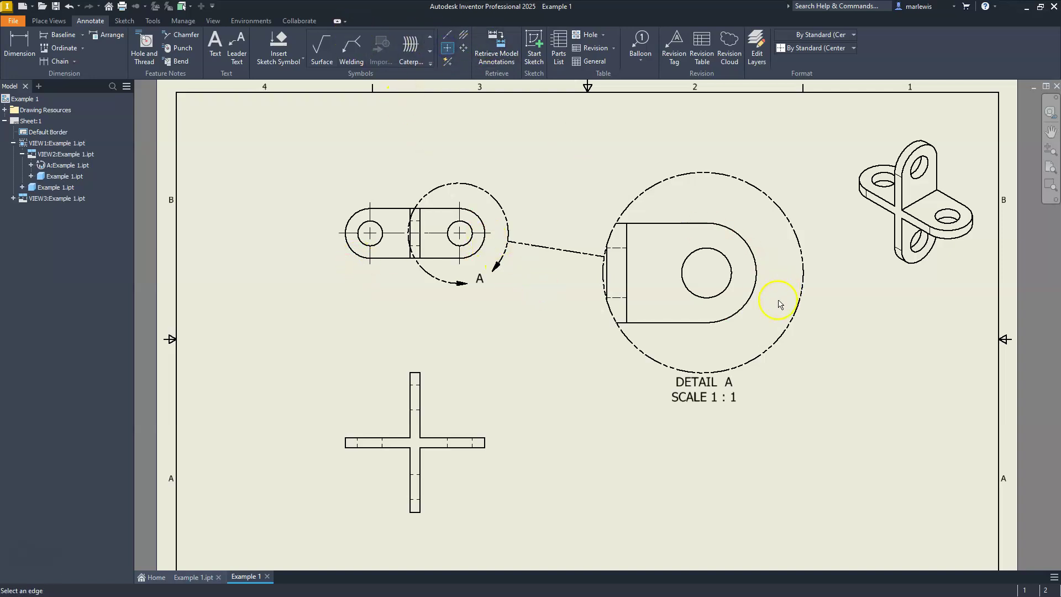
left_click(739, 312)
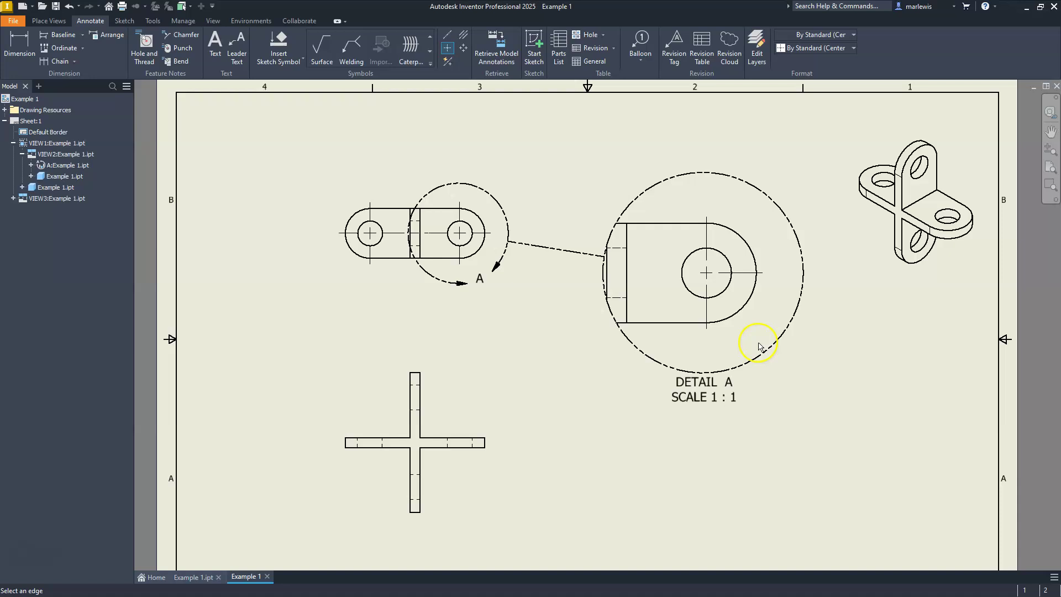
scroll(518, 306, "up", 3)
mouse_move(522, 304)
middle_mouse_down()
mouse_move(500, 375)
mouse_move(476, 392)
middle_mouse_up()
key("Escape")
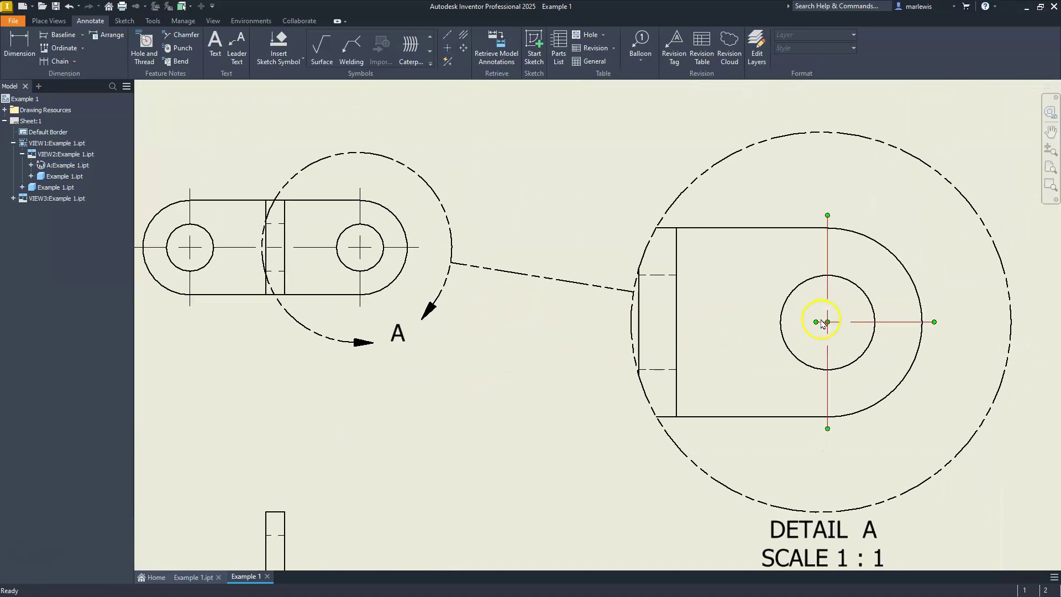
left_click(815, 321)
left_click_drag(815, 322, 724, 342)
scroll(713, 339, "down", 4)
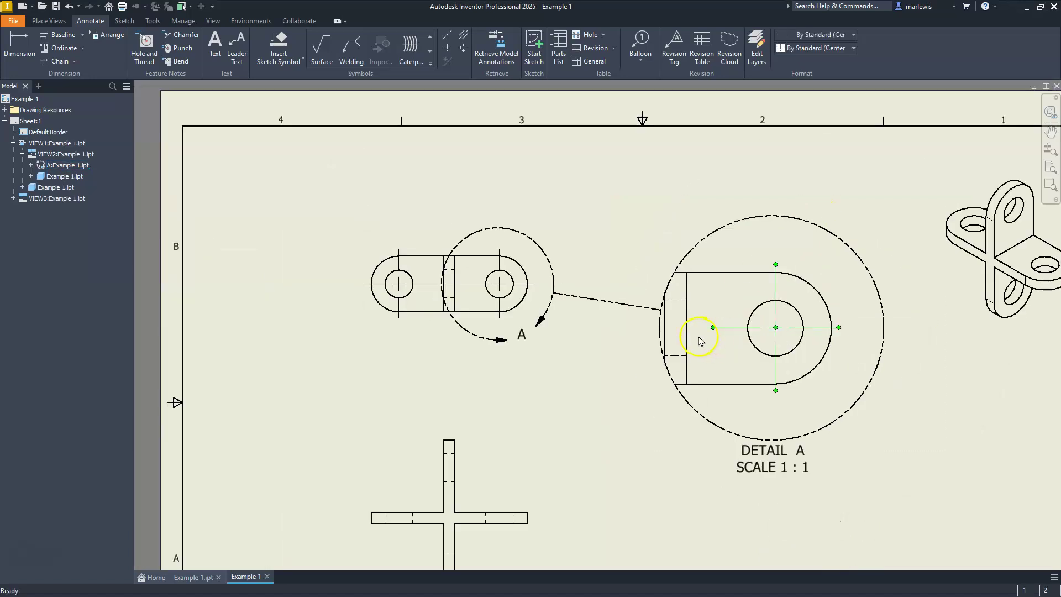
scroll(757, 371, "up", 3)
key("Escape")
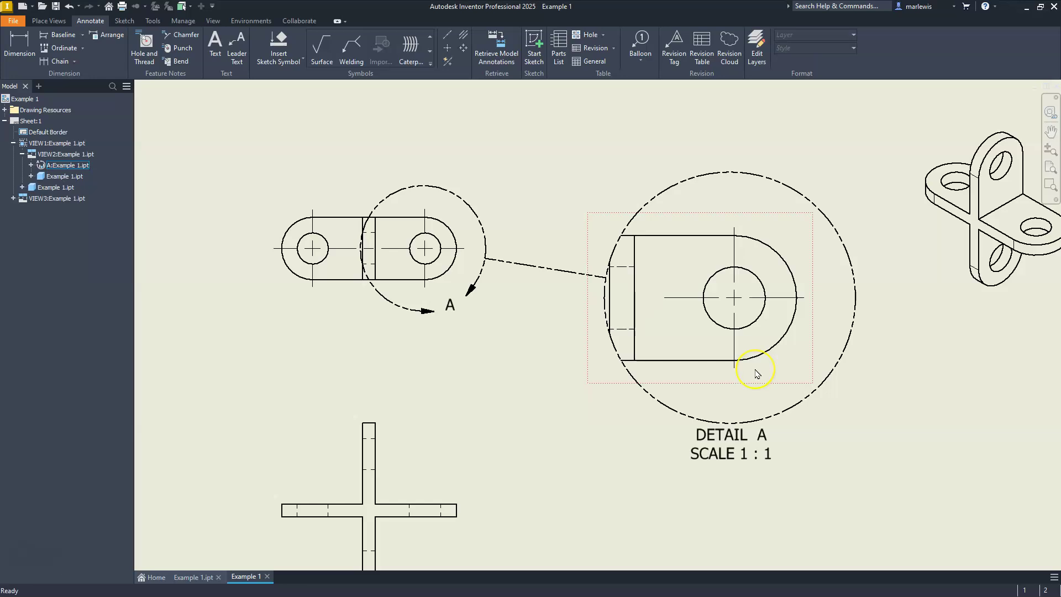
Dimension the rounded lug end's radius and the hole's diameter in detail view A, placing both outside the circular boundary.
middle_click_drag(757, 374, 635, 324)
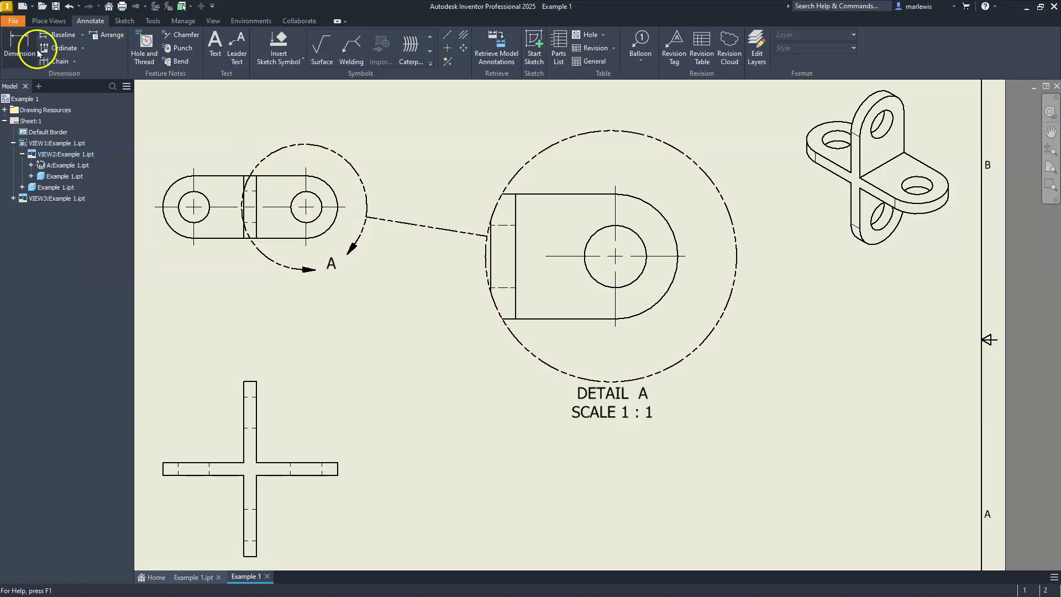
left_click(22, 44)
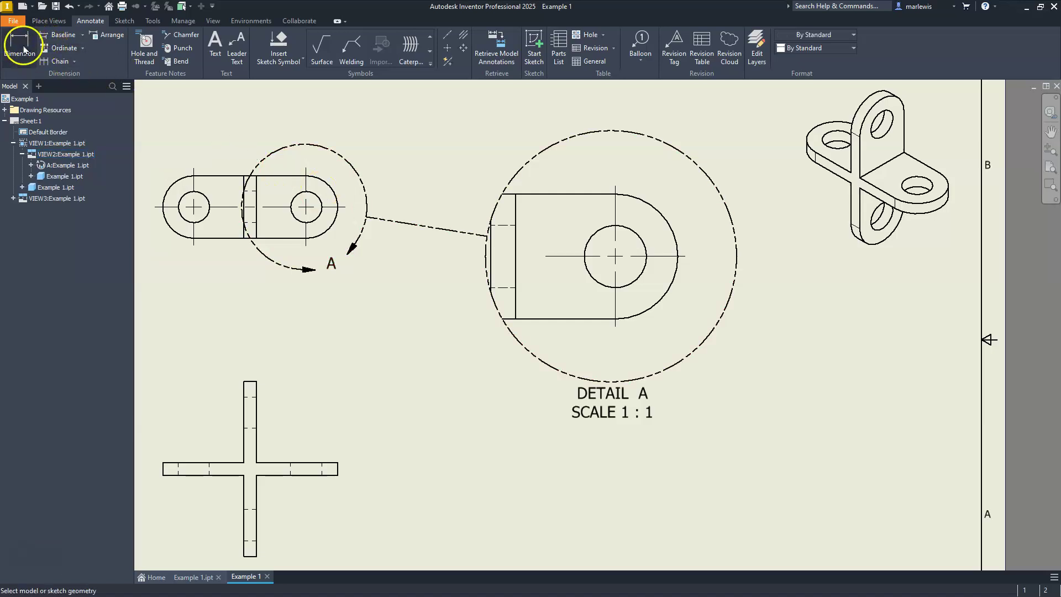
left_click(661, 304)
left_click(705, 369)
left_click(641, 239)
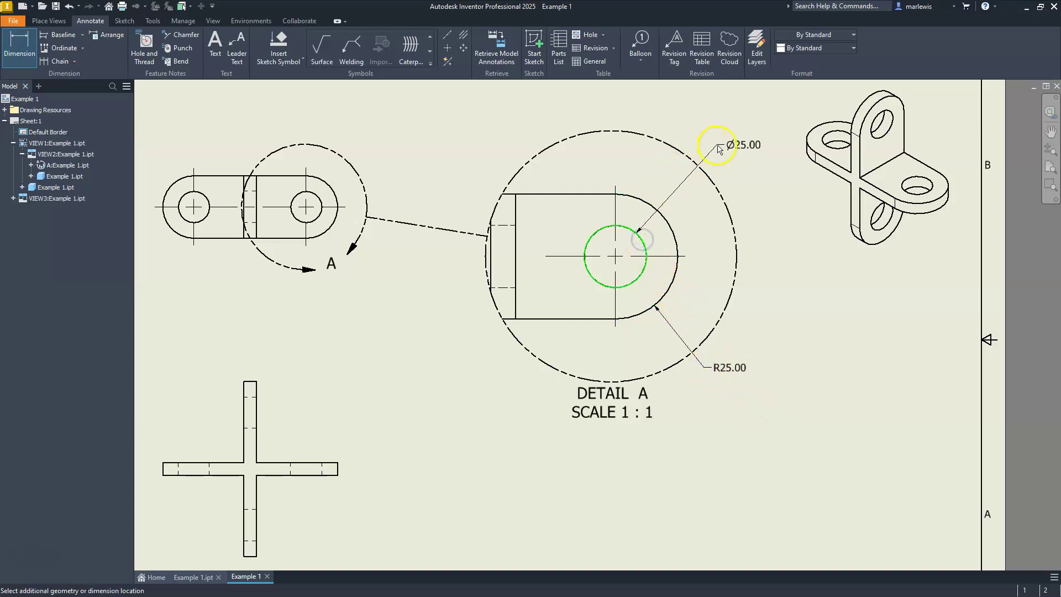
left_click(709, 155)
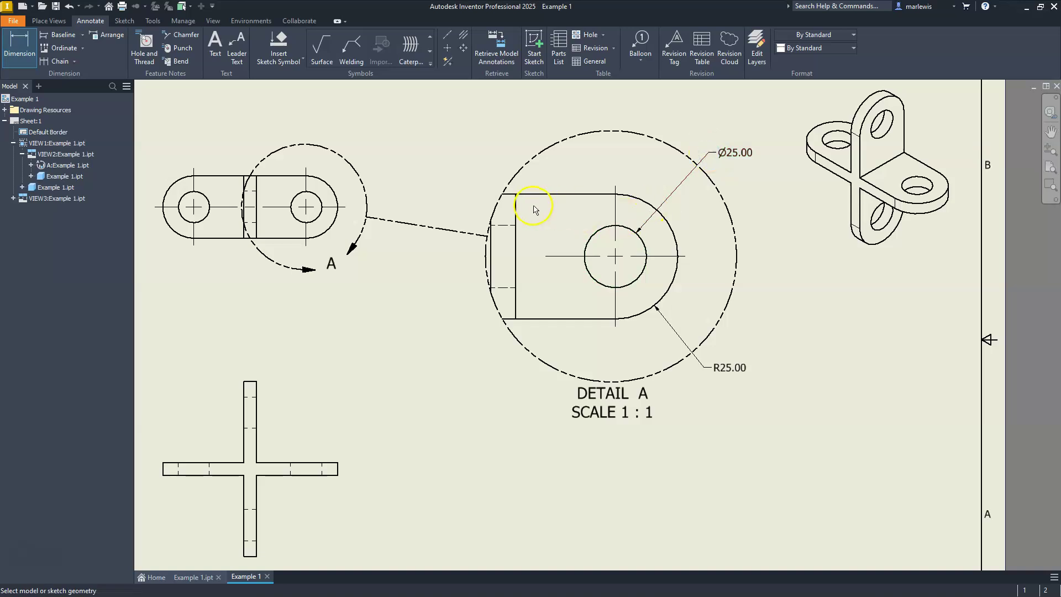
Dimension the hole center in detail view A horizontally from the lug's base edge and vertically from its lower edge.
left_click(516, 206)
left_click(616, 209)
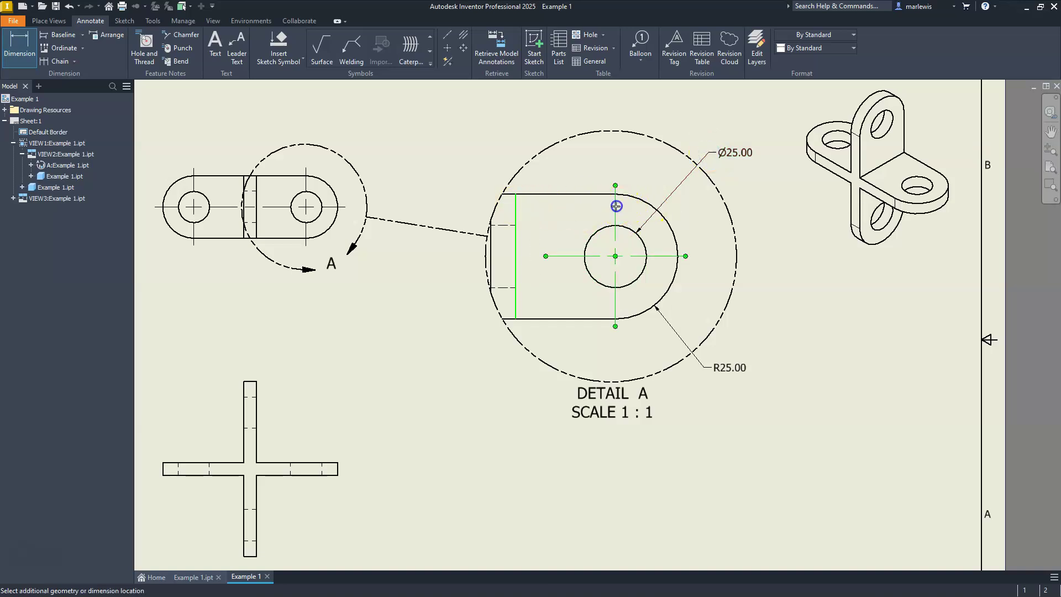
left_click(551, 109)
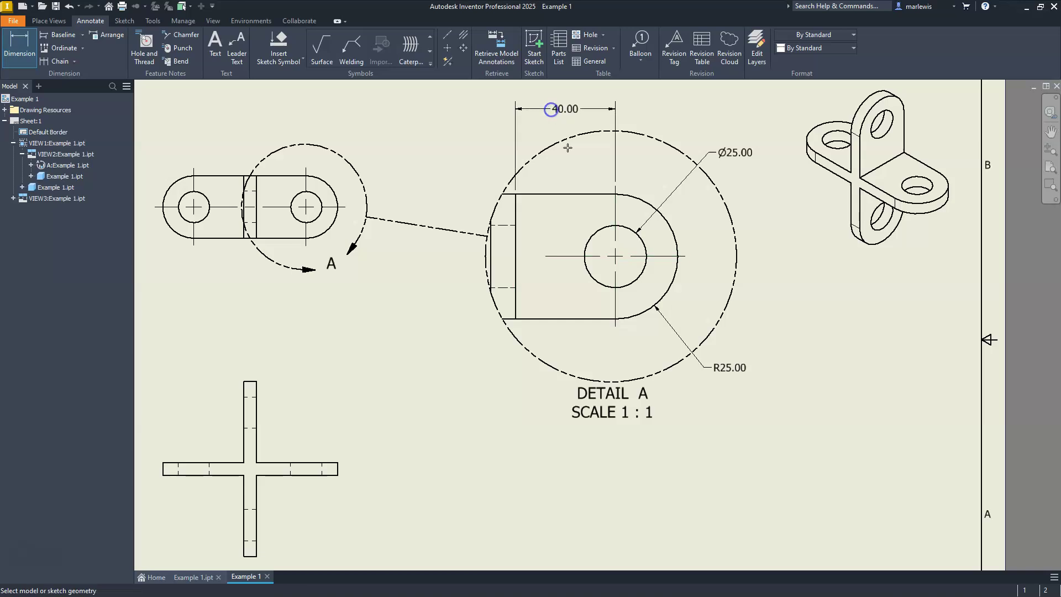
left_click(608, 319)
left_click(671, 256)
left_click(764, 285)
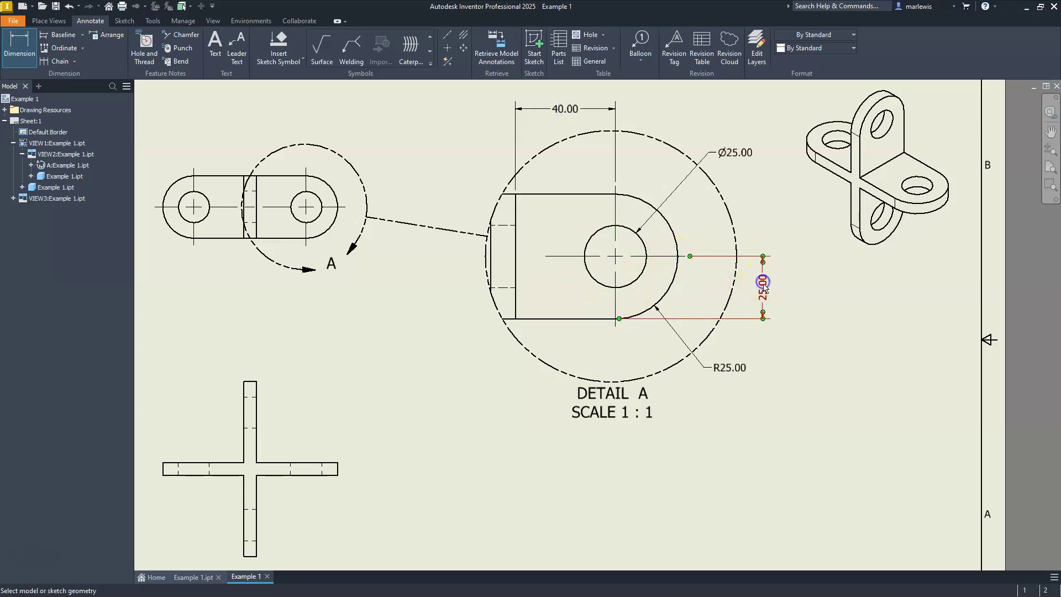
Dimension the front view's overall height and the upper arm's length, placing both to the left of the view.
mouse_move(544, 354)
middle_mouse_down()
mouse_move(616, 438)
mouse_move(824, 398)
mouse_move(907, 223)
middle_mouse_up()
left_click(602, 430)
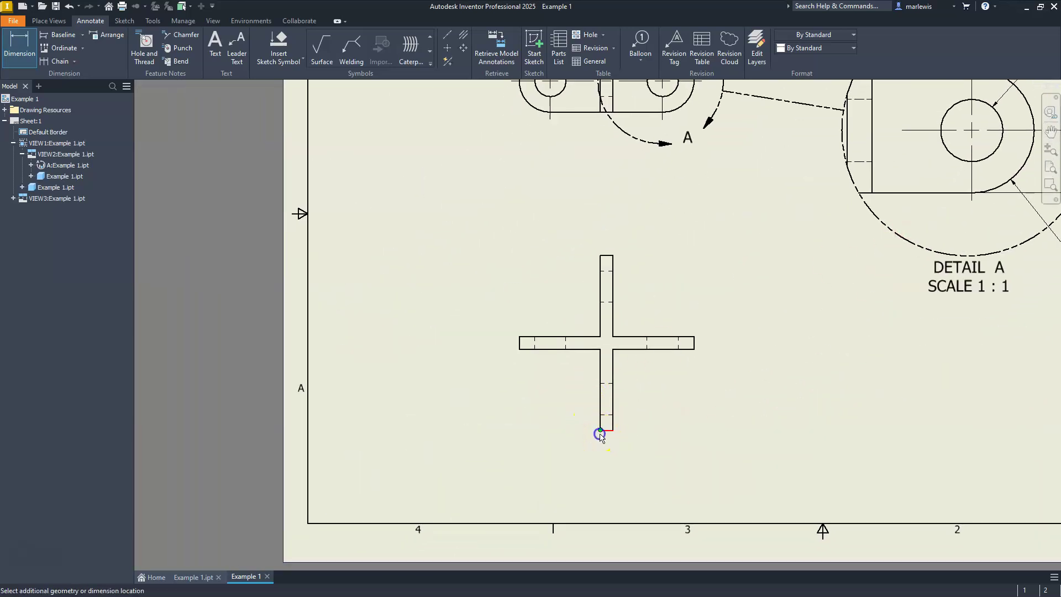
left_click(605, 257)
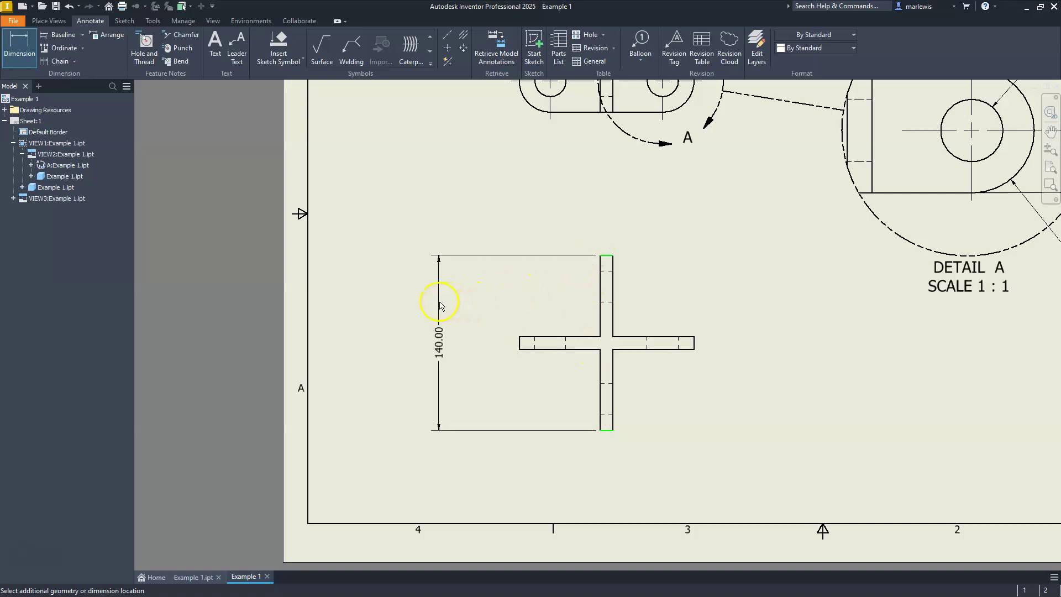
left_click(443, 305)
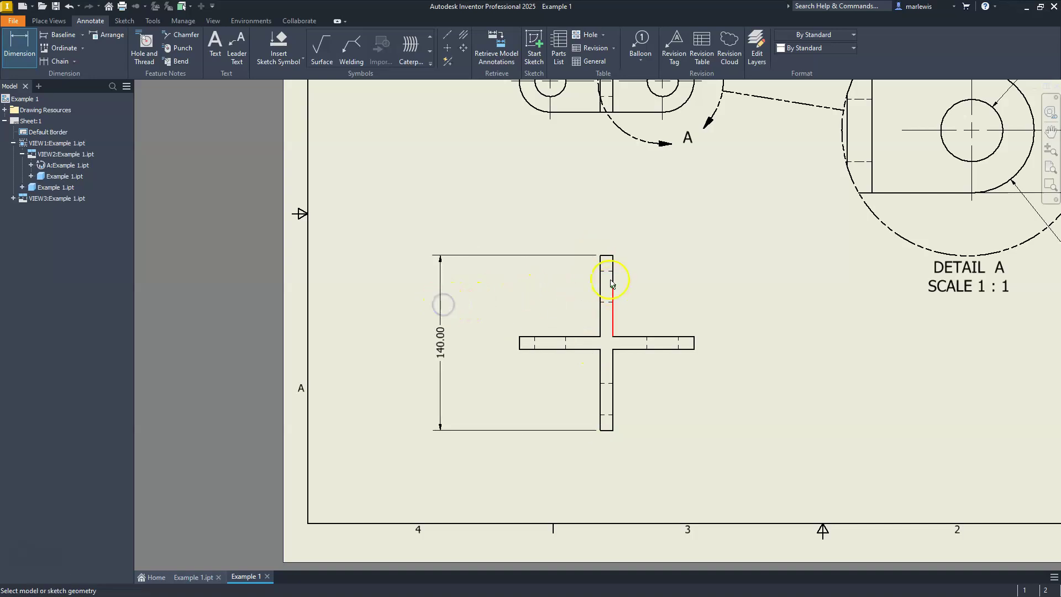
left_click(601, 258)
left_click(523, 336)
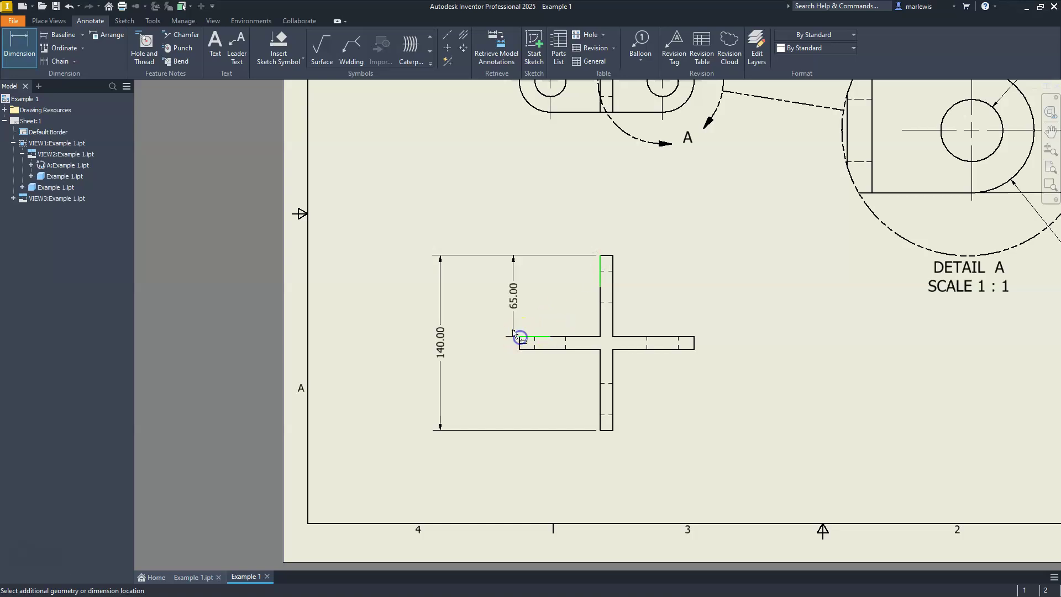
left_click(483, 314)
left_click(520, 341)
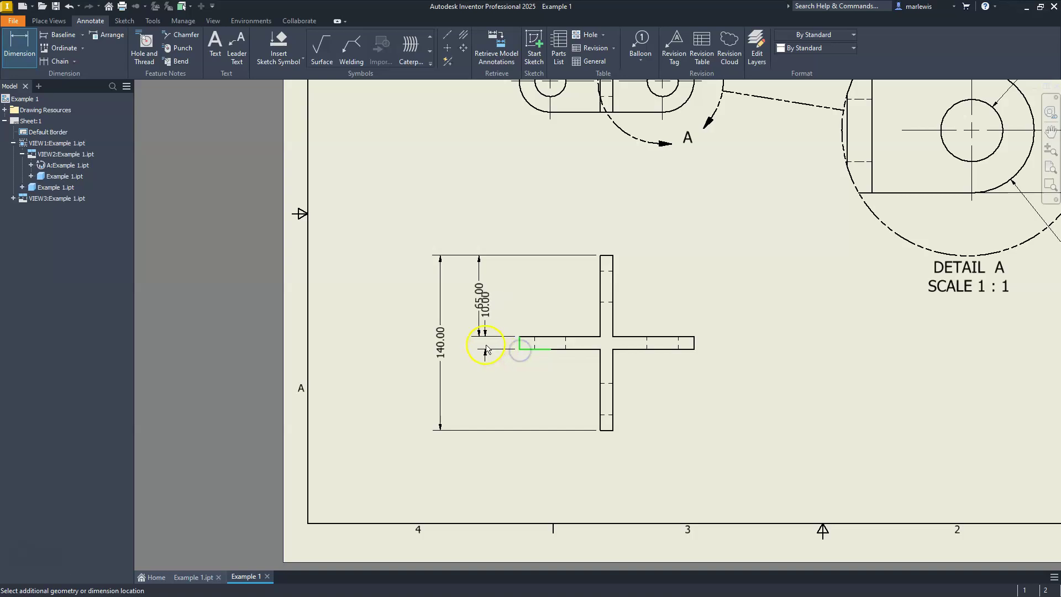
left_click(535, 349)
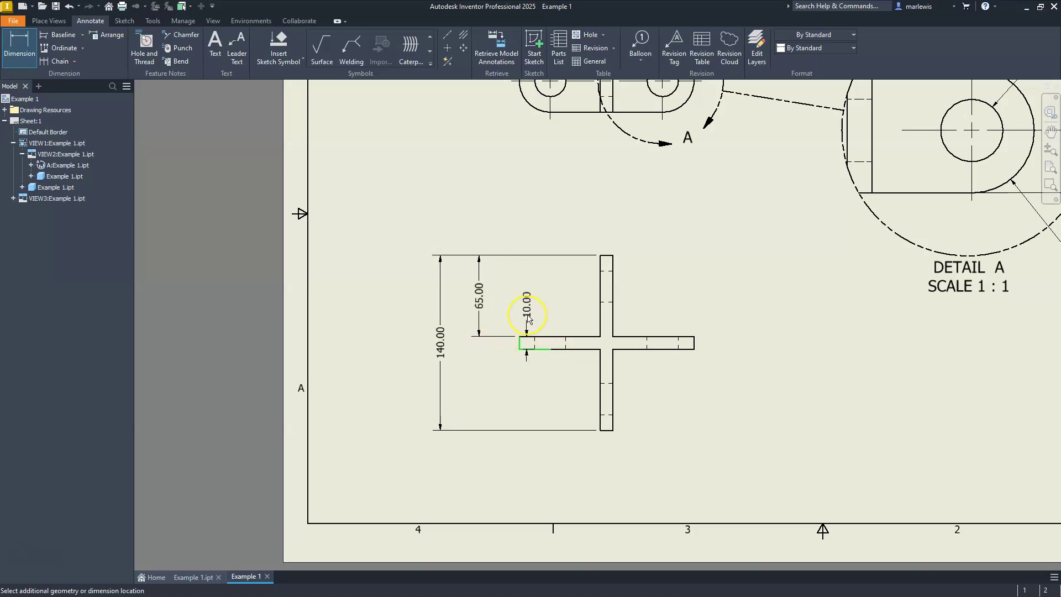
key("Escape")
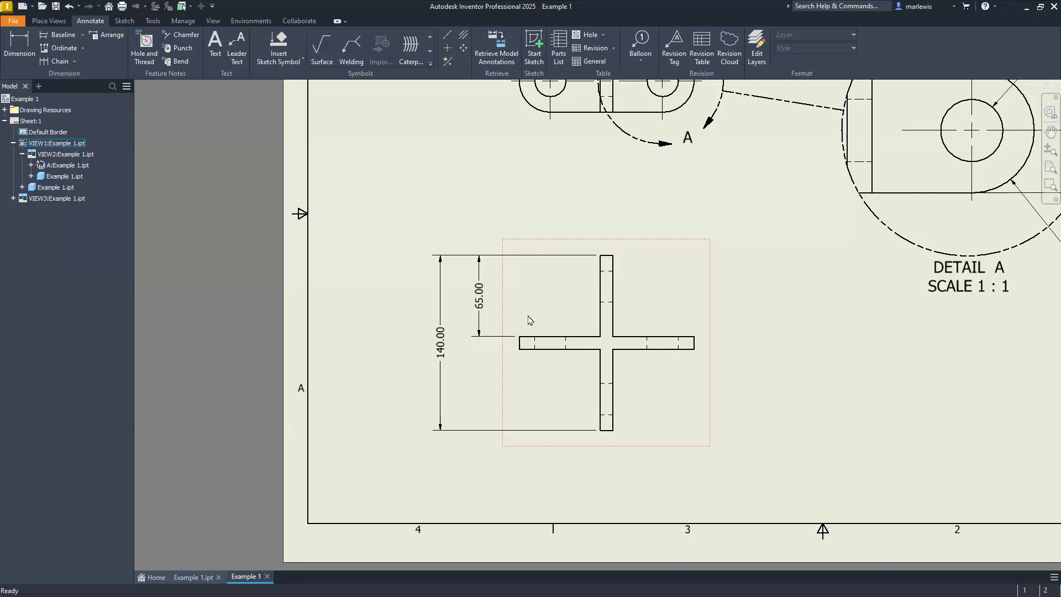
Dimension the thickness of the front view's left arm, placing the dimension beside the arm's end.
scroll(474, 352, "up", 3)
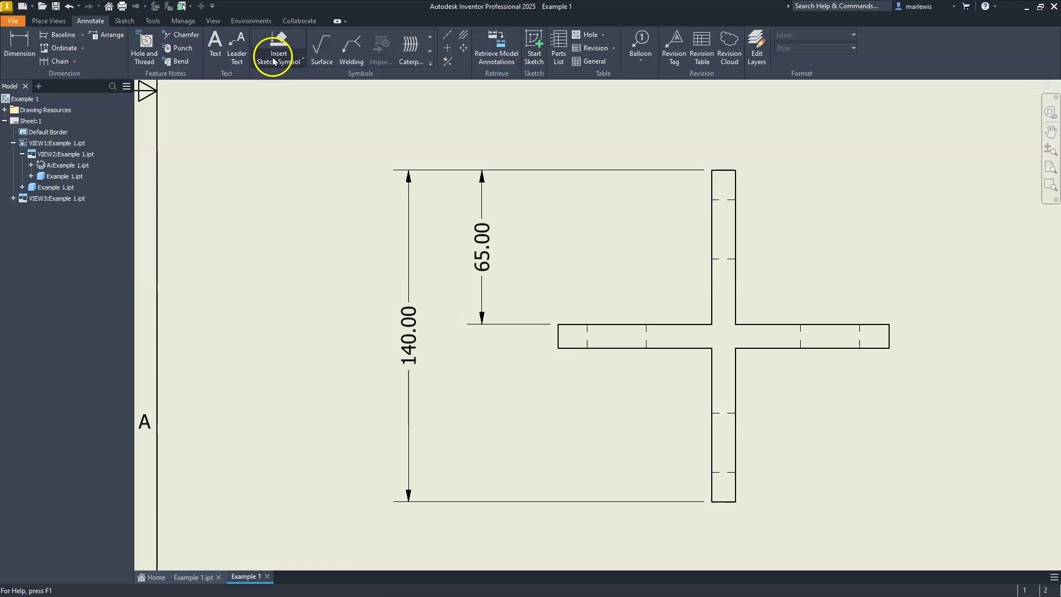
left_click(20, 44)
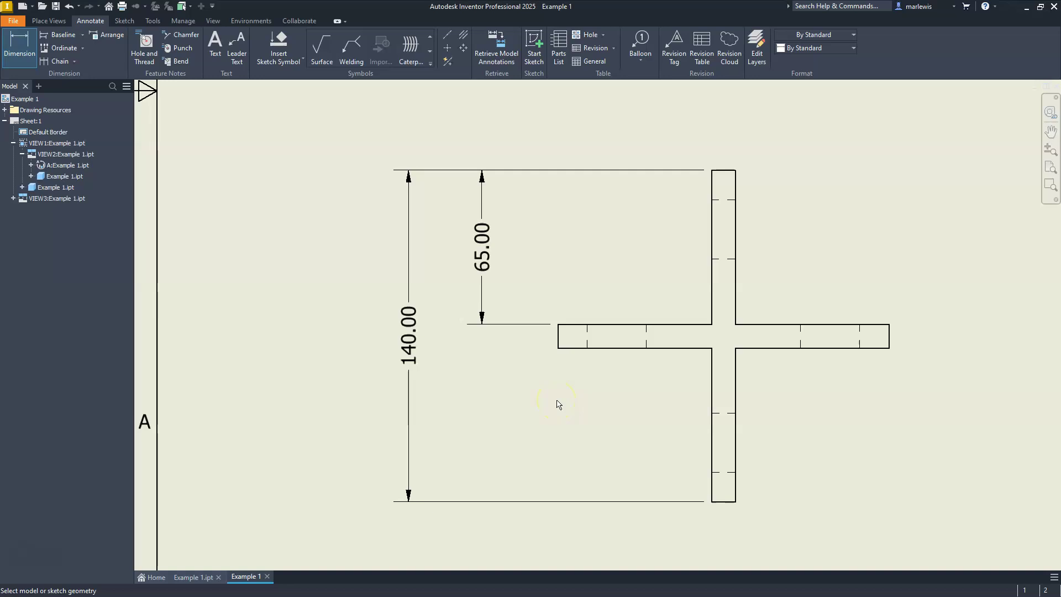
left_click(558, 347)
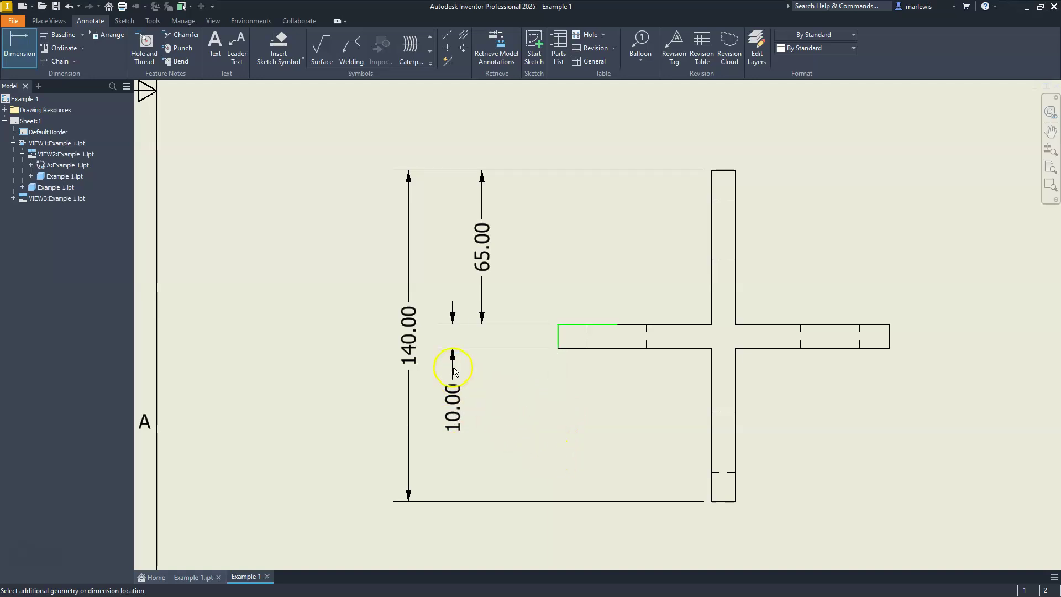
left_click(484, 325)
left_click(496, 429)
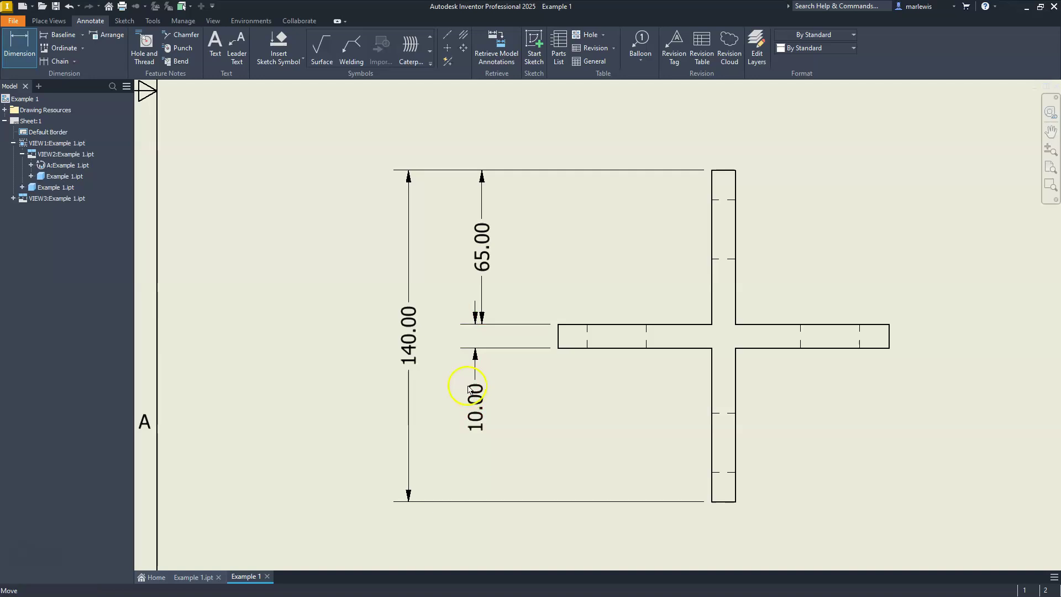
key("Escape")
Move the left arm thickness text out onto a leader and align the upper arm's length dimension with the thickness arrows.
left_click_drag(479, 401, 512, 395)
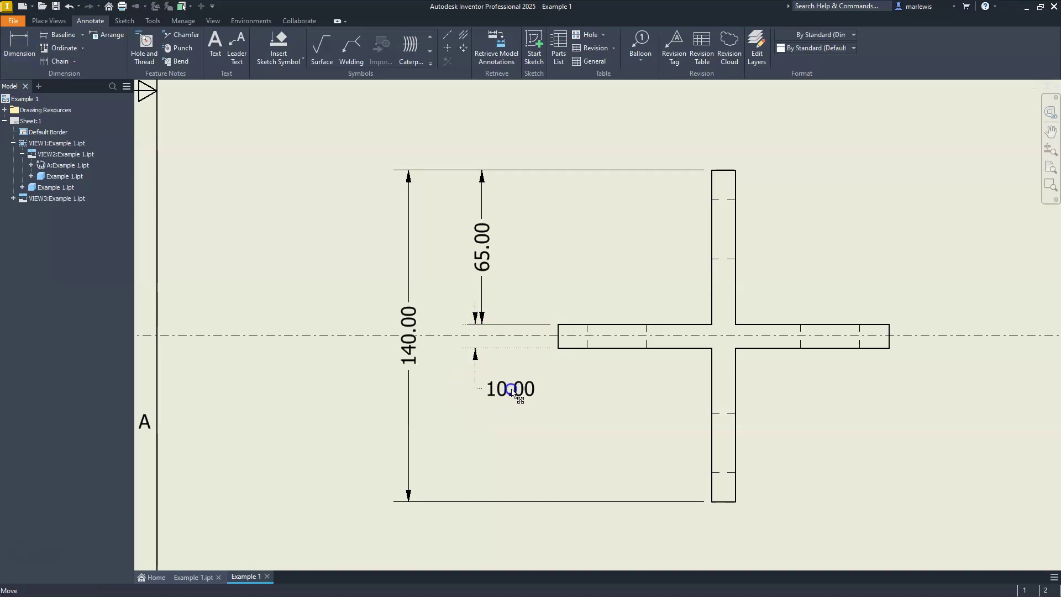
left_click(460, 348)
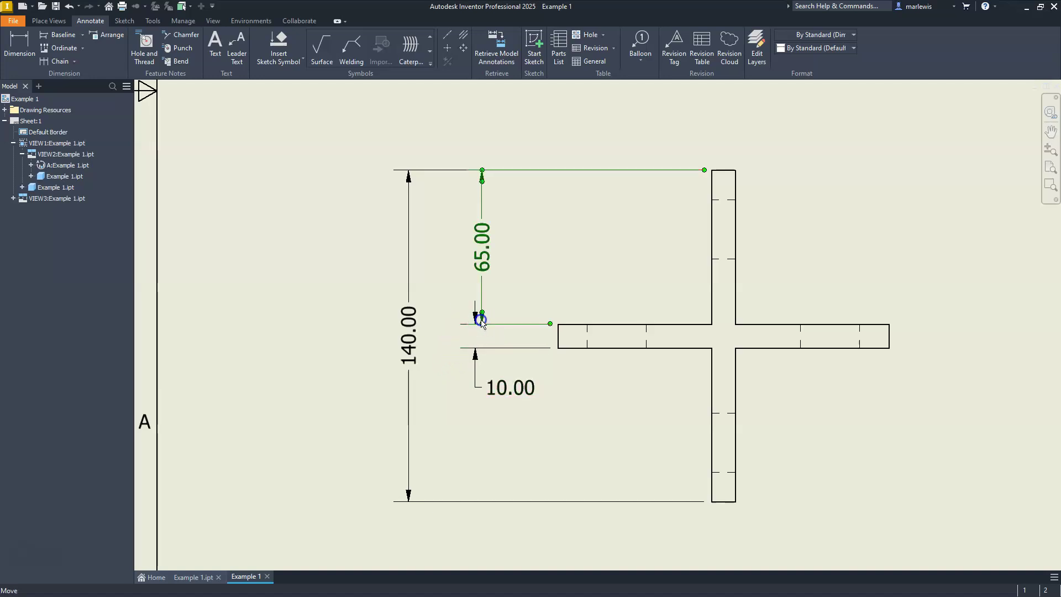
left_click(483, 280)
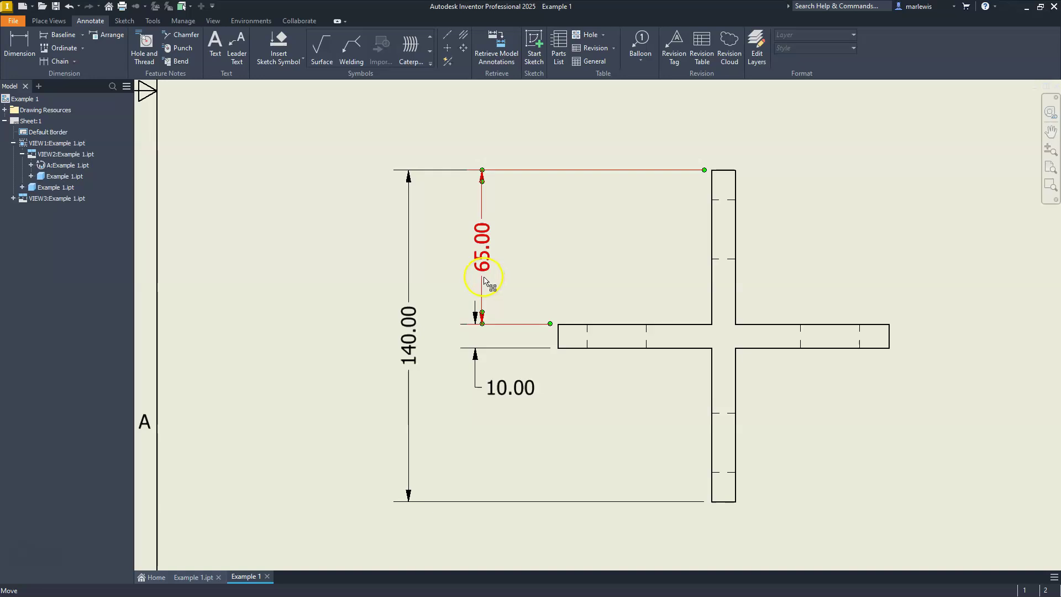
left_click_drag(484, 280, 476, 279)
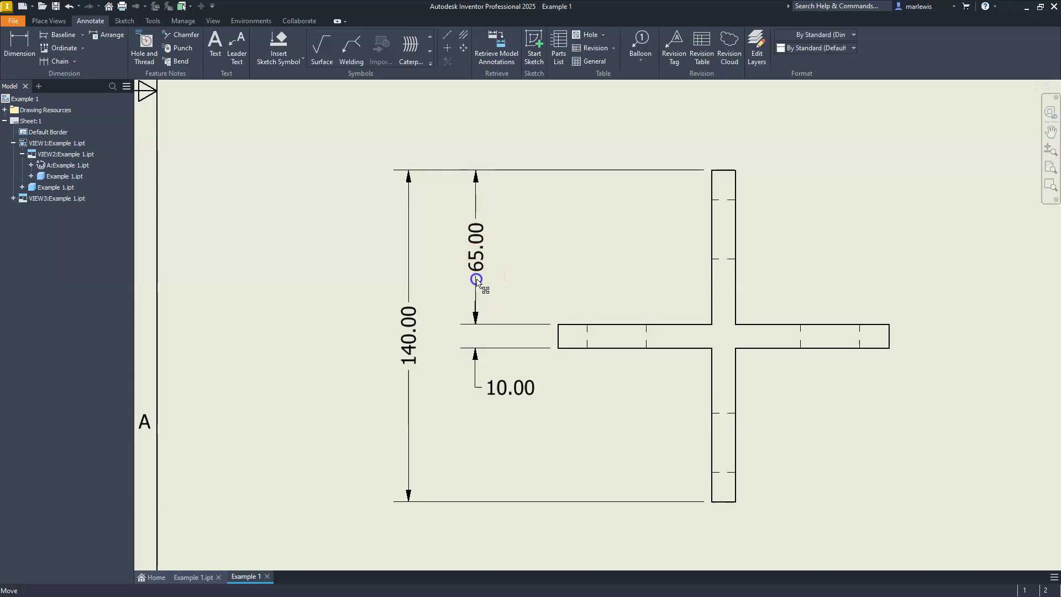
left_click(570, 369)
Dimension the left arm's horizontal length in the front view, placing the dimension below the view.
scroll(570, 369, "up", 5)
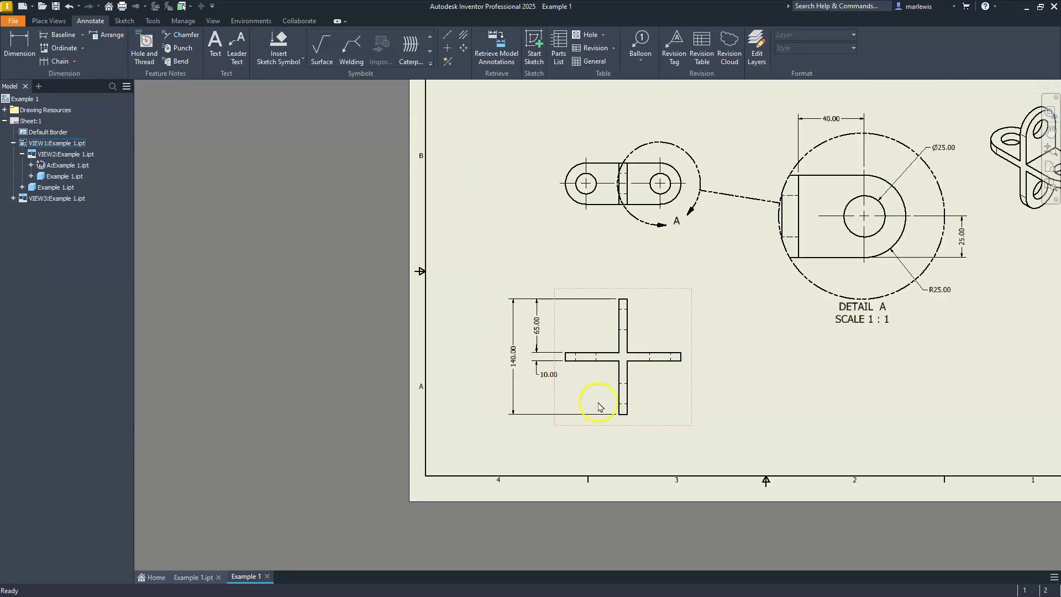
scroll(601, 414, "down", 6)
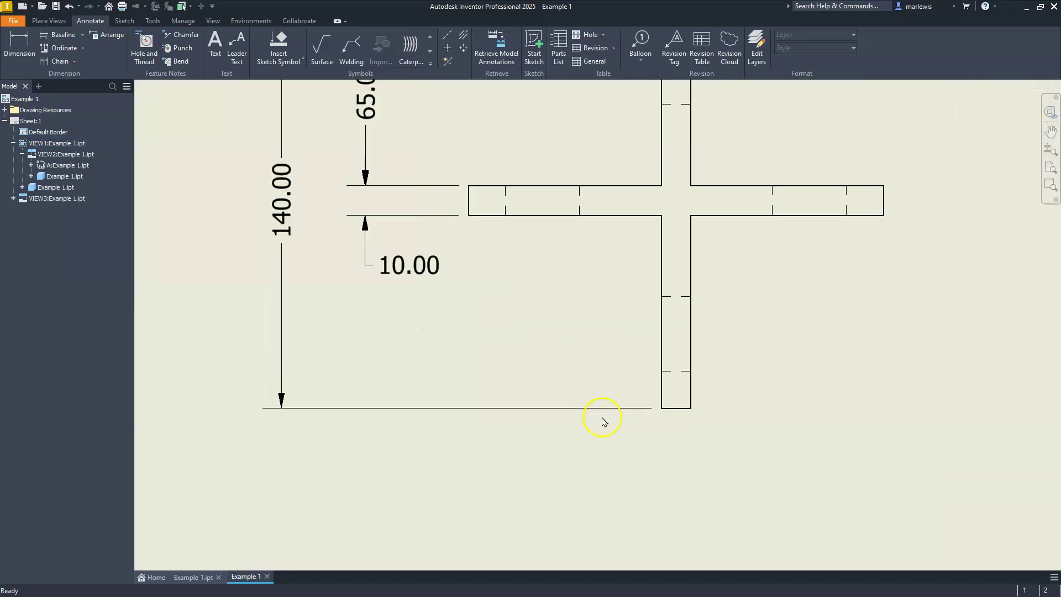
left_click(19, 44)
left_click(466, 217)
left_click(665, 409)
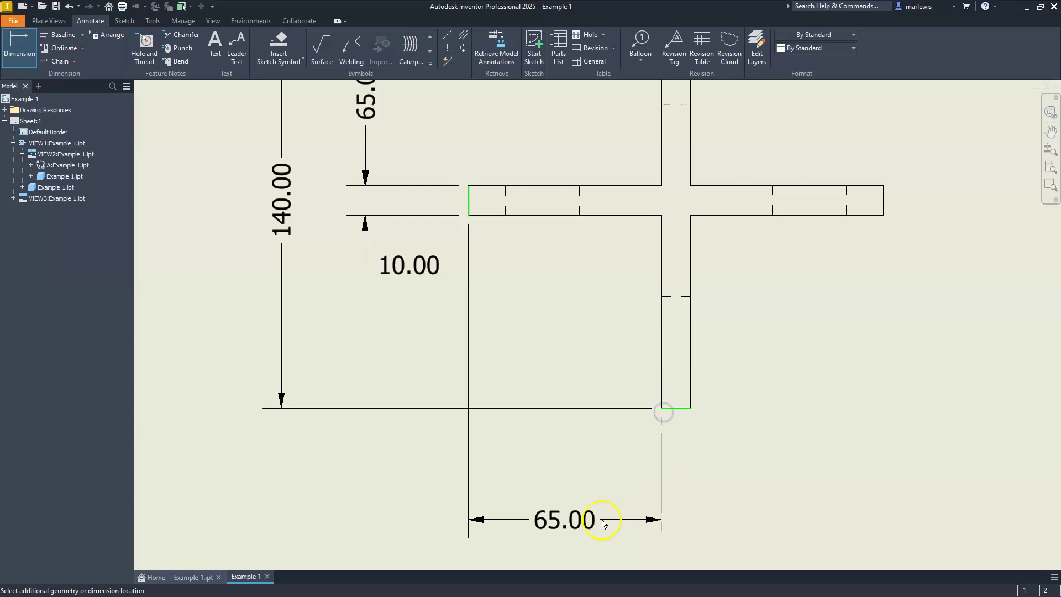
left_click(601, 508)
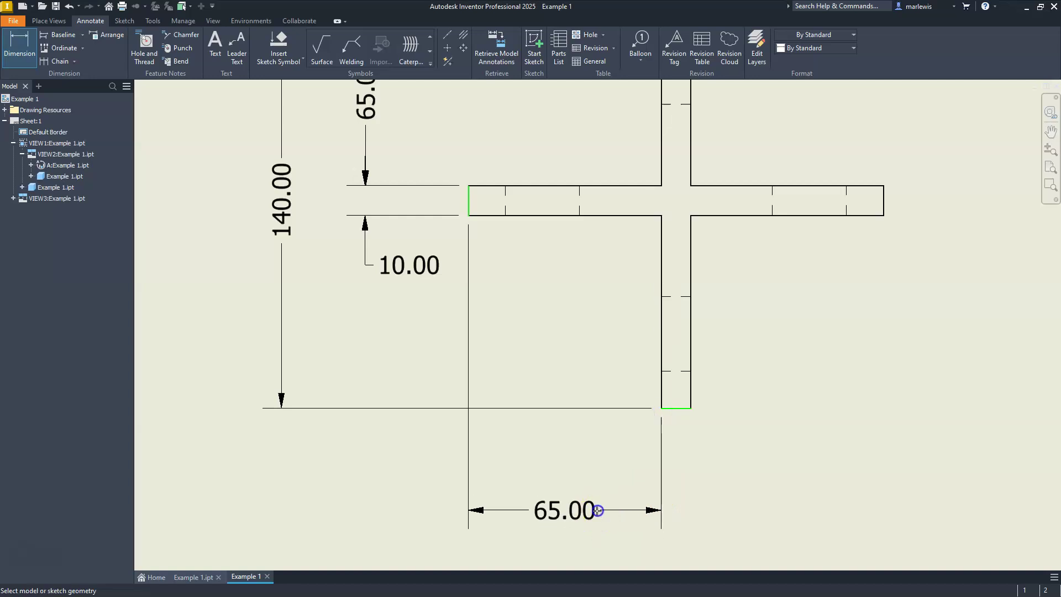
left_click(691, 408)
left_click(662, 408)
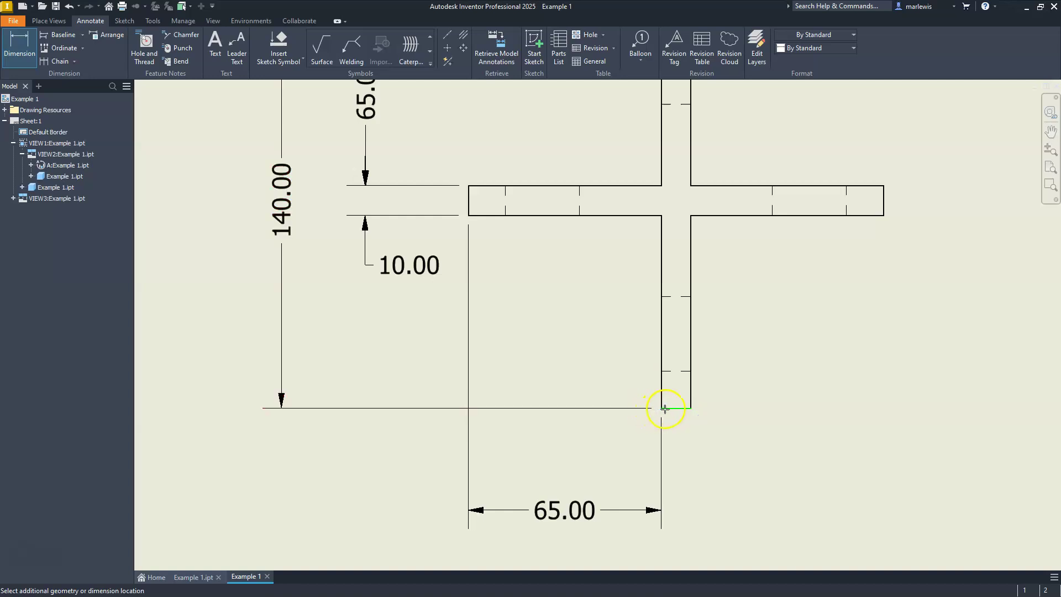
left_click(706, 505)
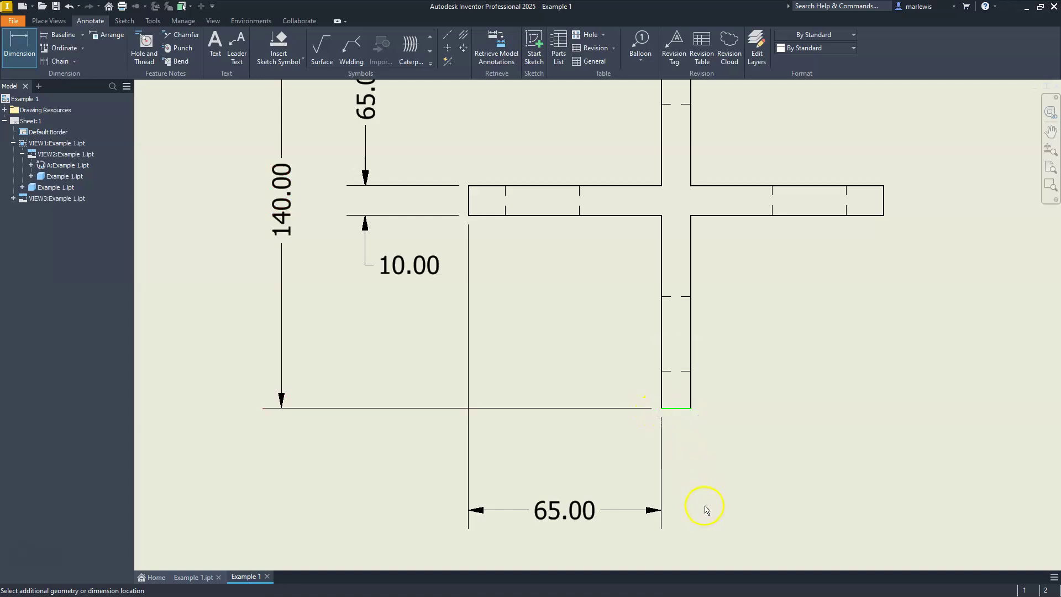
key("Escape")
Dimension the lower arm's thickness in the front view, in line with the left arm's length dimension below the view.
left_click(2, 51)
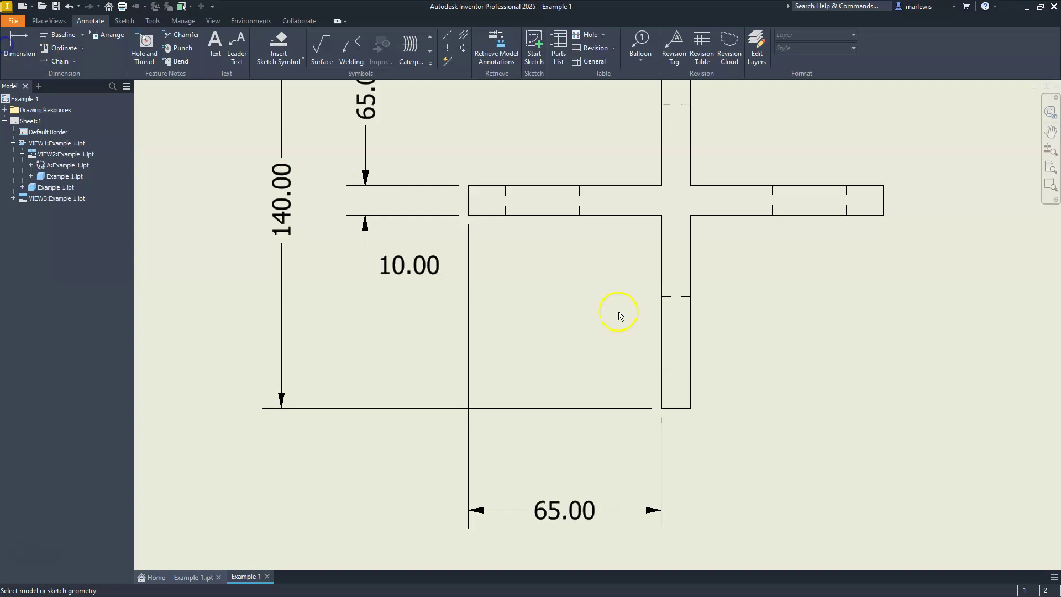
left_click(692, 409)
left_click(663, 407)
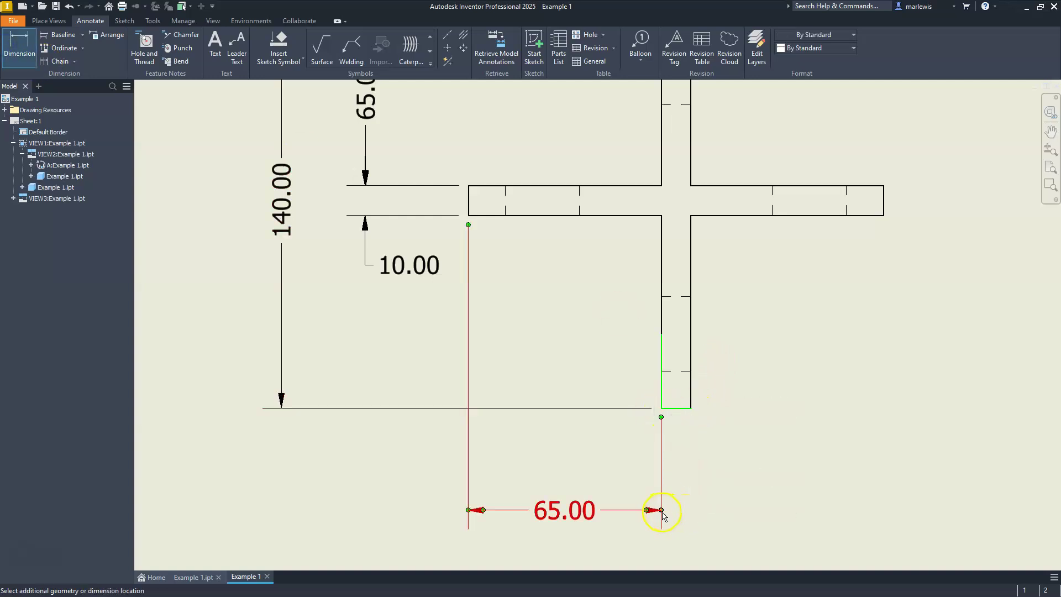
left_click(690, 509)
Dimension the distance between the two hole centers in the top view, placing the dimension above the view.
scroll(716, 415, "down", 5)
middle_click_drag(757, 426, 799, 528)
middle_click_drag(635, 232, 697, 424)
scroll(812, 393, "up", 6)
scroll(684, 294, "down", 6)
left_click(157, 59)
left_click(496, 280)
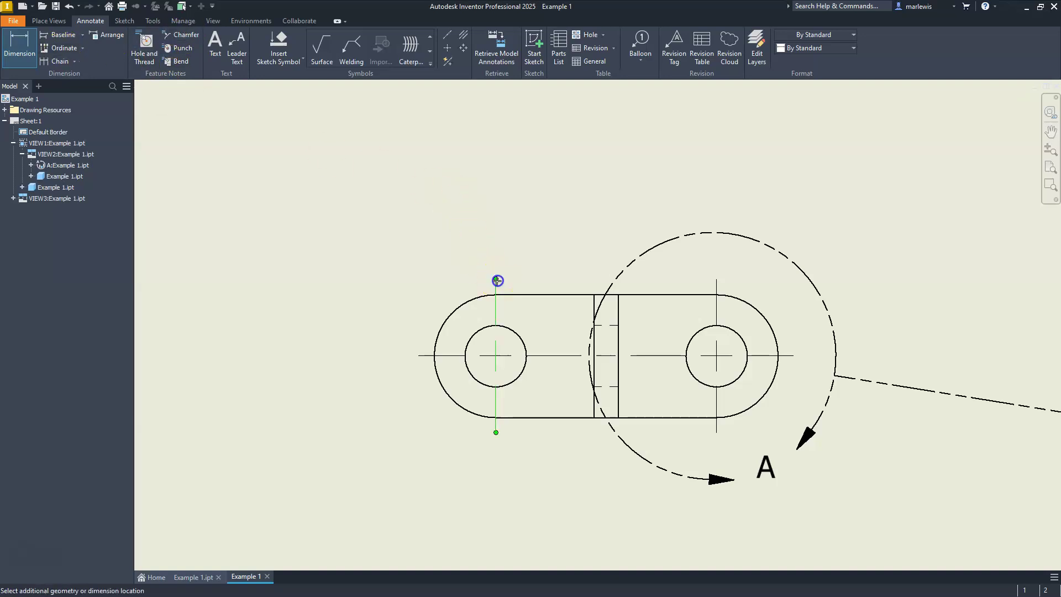
left_click(716, 283)
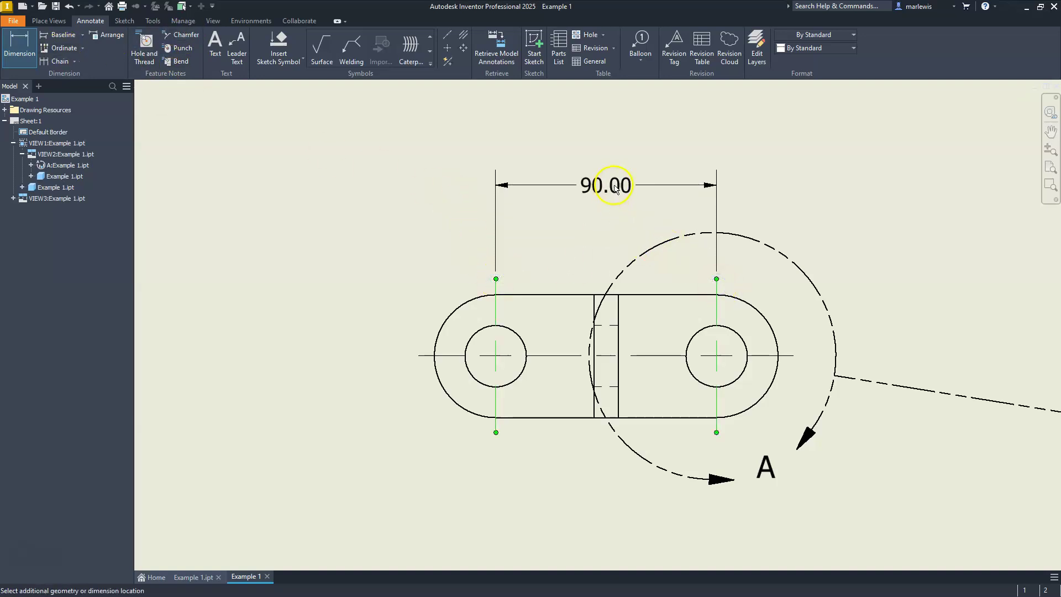
left_click(618, 180)
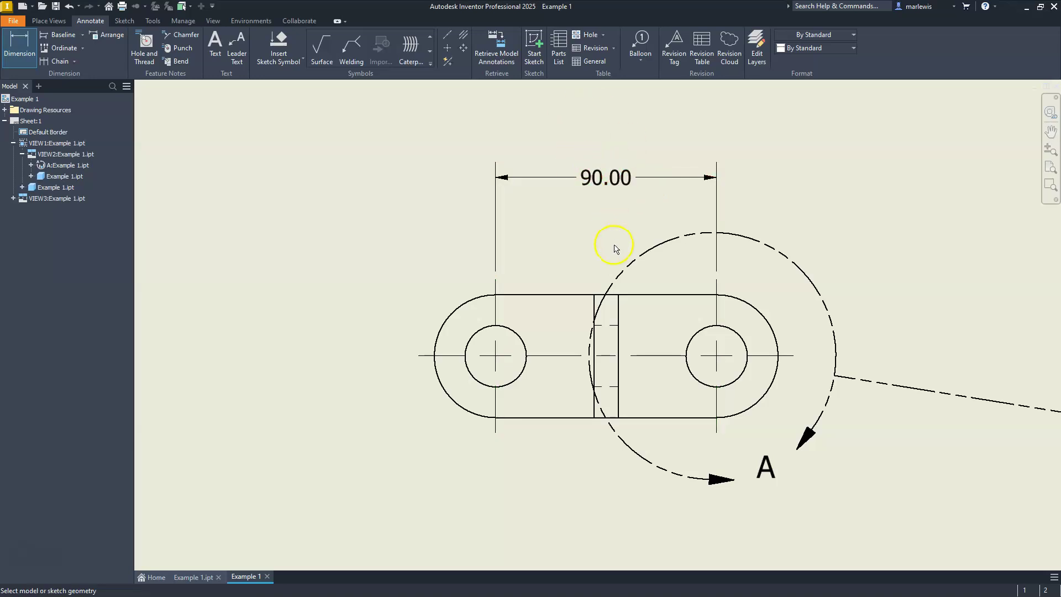
key("Escape")
Change the isometric view's display style to shaded.
scroll(618, 247, "down", 5)
scroll(673, 305, "up", 2)
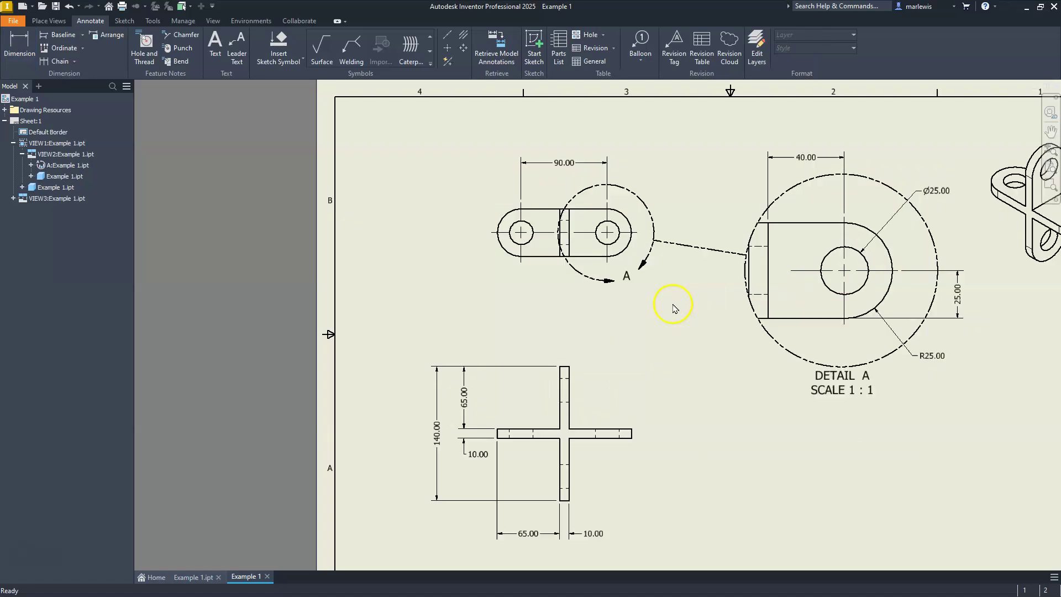
scroll(675, 311, "down", 3)
middle_click_drag(585, 277, 580, 321)
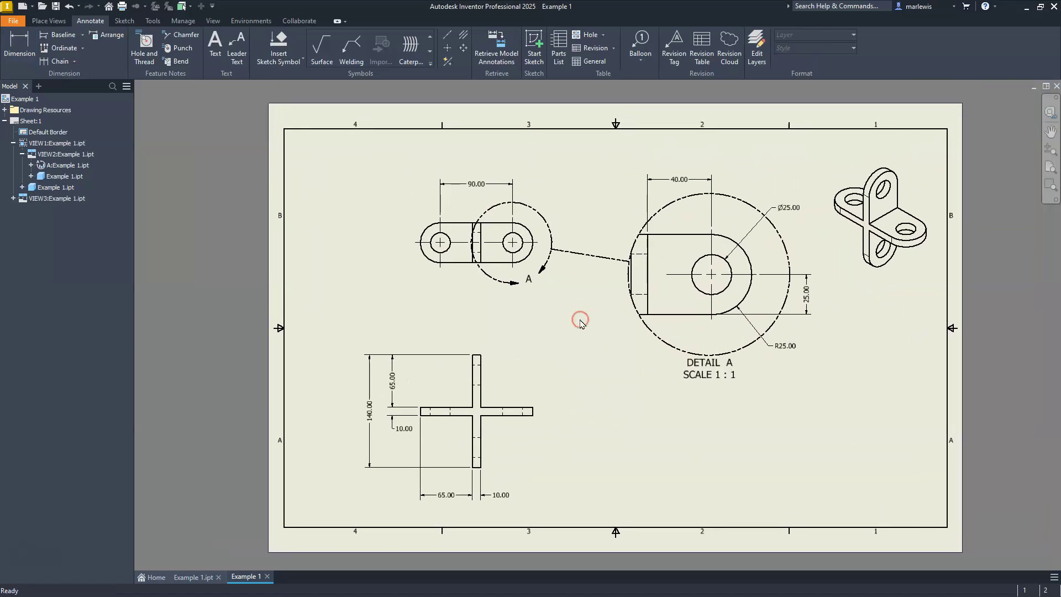
scroll(580, 324, "up", 2)
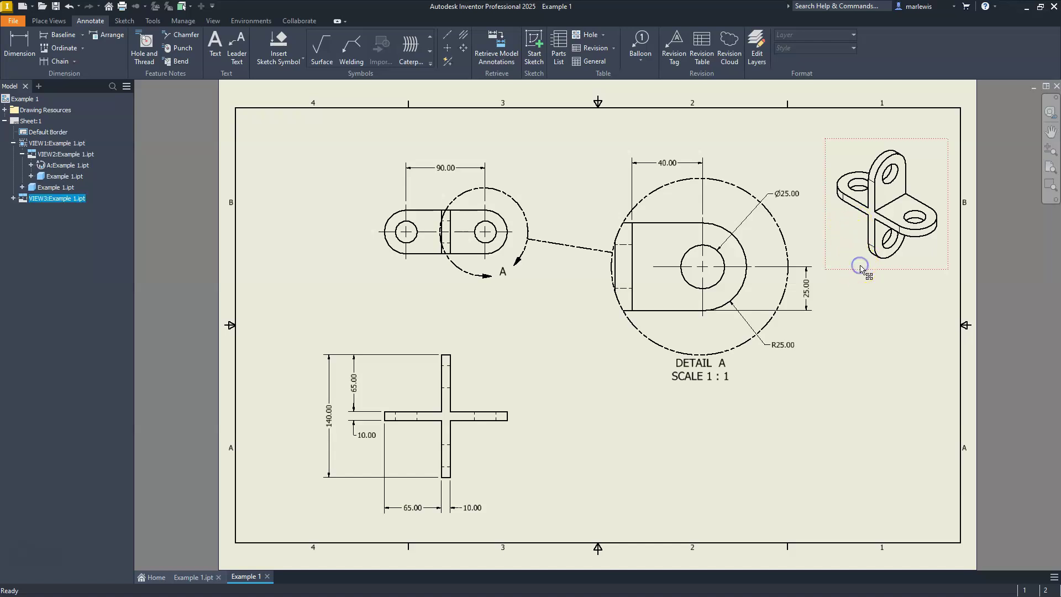
double_click(896, 172)
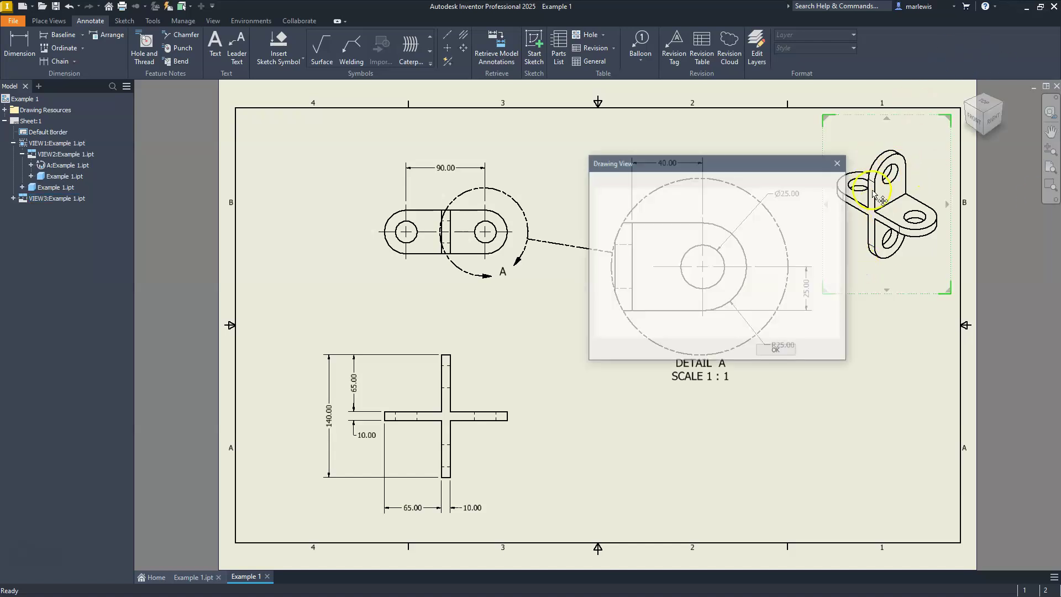
left_click(773, 235)
left_click(777, 351)
left_click(887, 176)
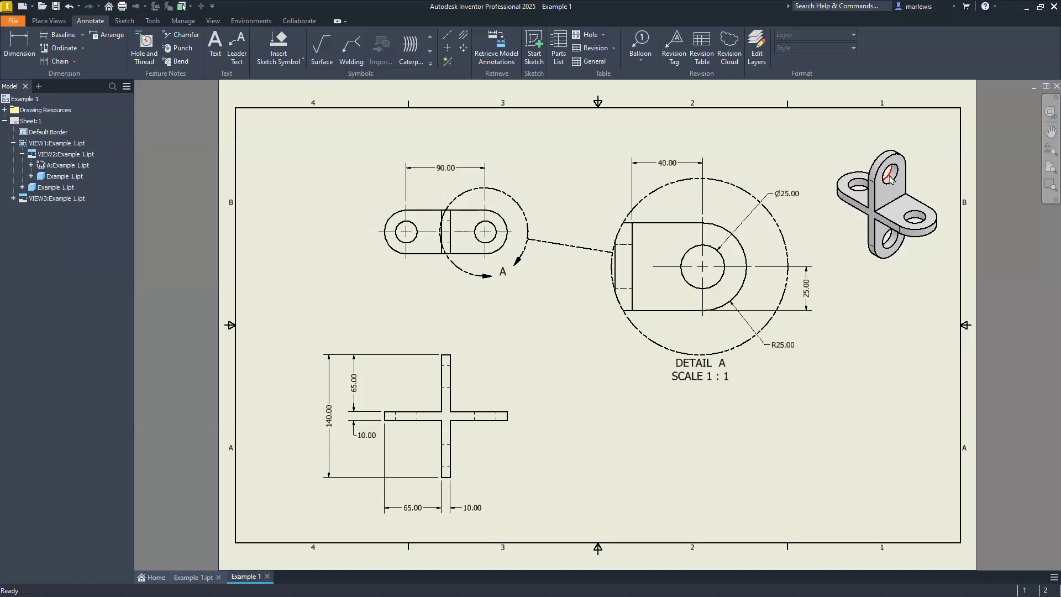
left_click(866, 148)
left_click(592, 370)
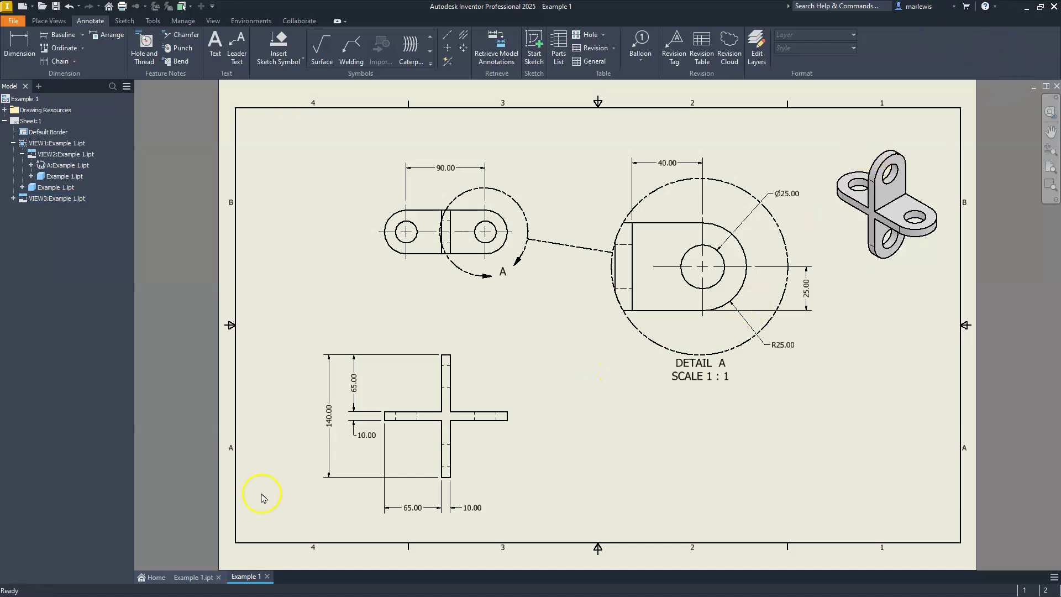